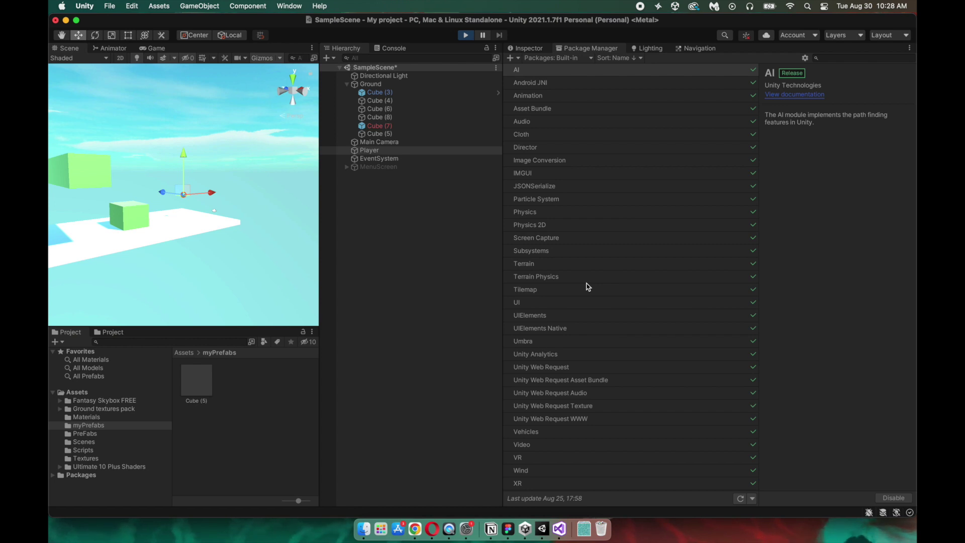
- Play the marble game, jumping with Space and steering with A, until Game Over
key("space")
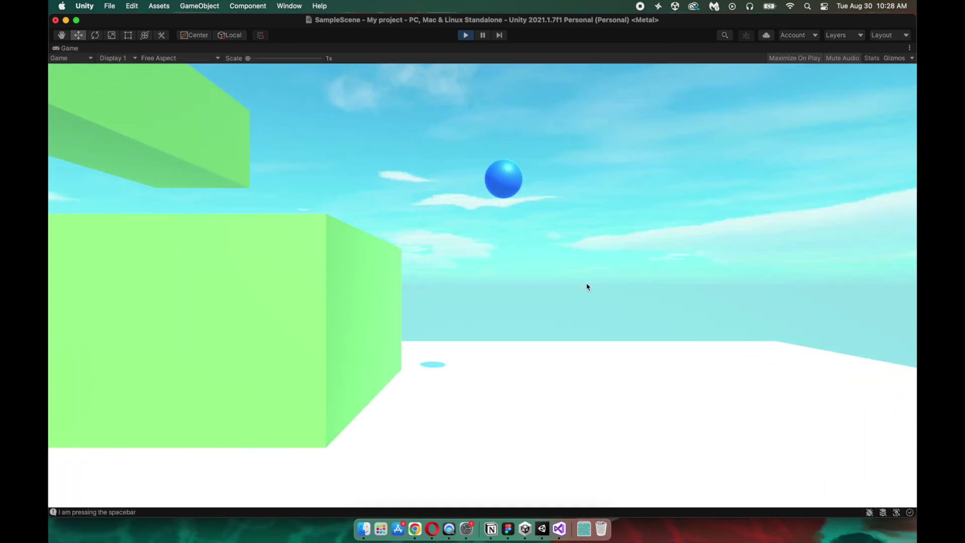
key("a")
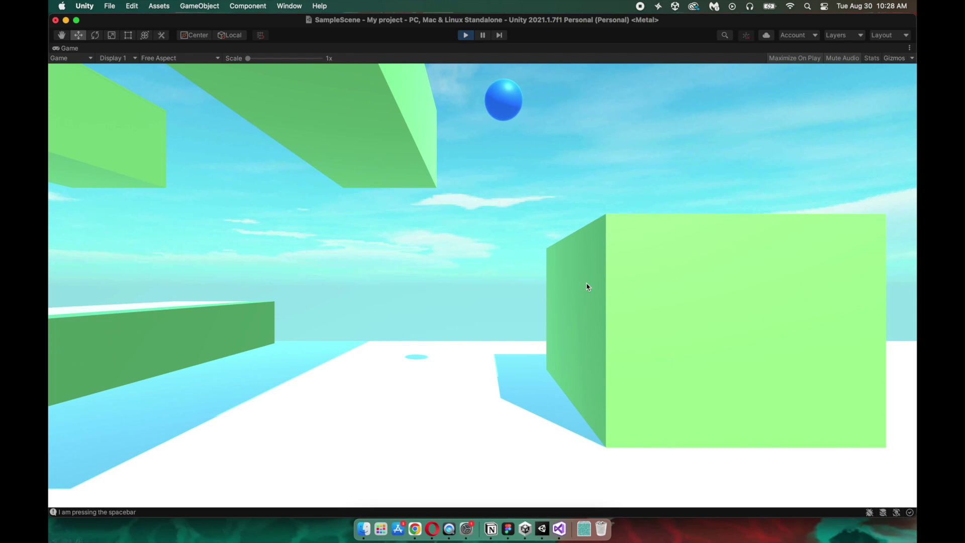
key("a")
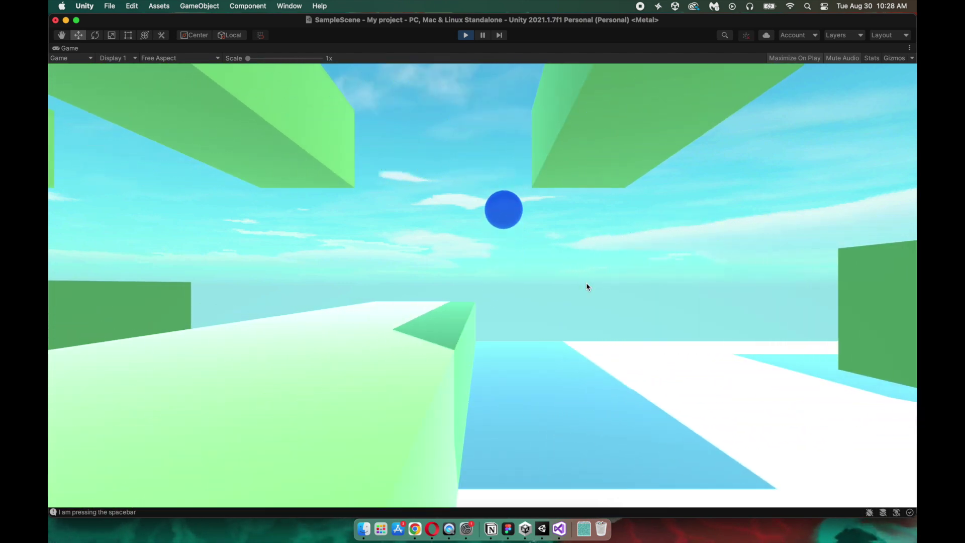
key("a")
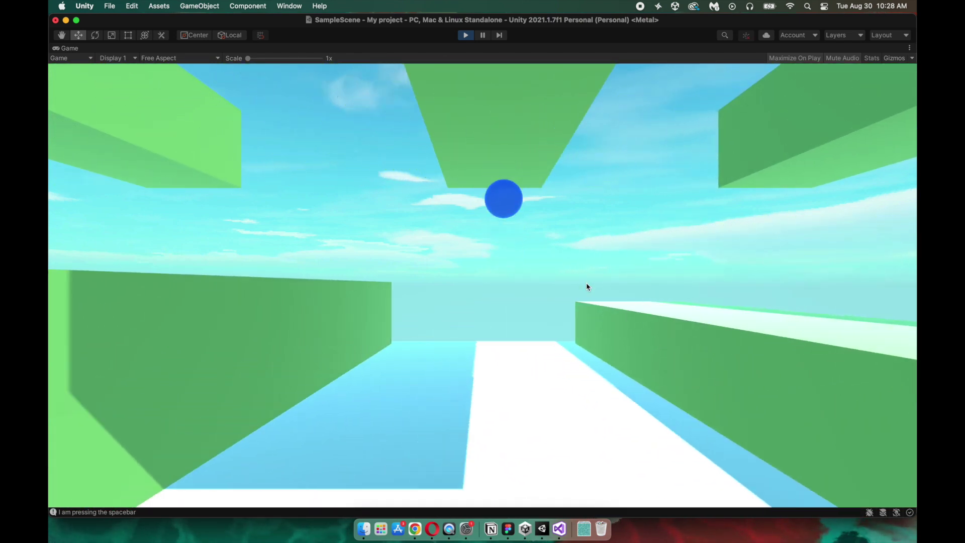
key("a")
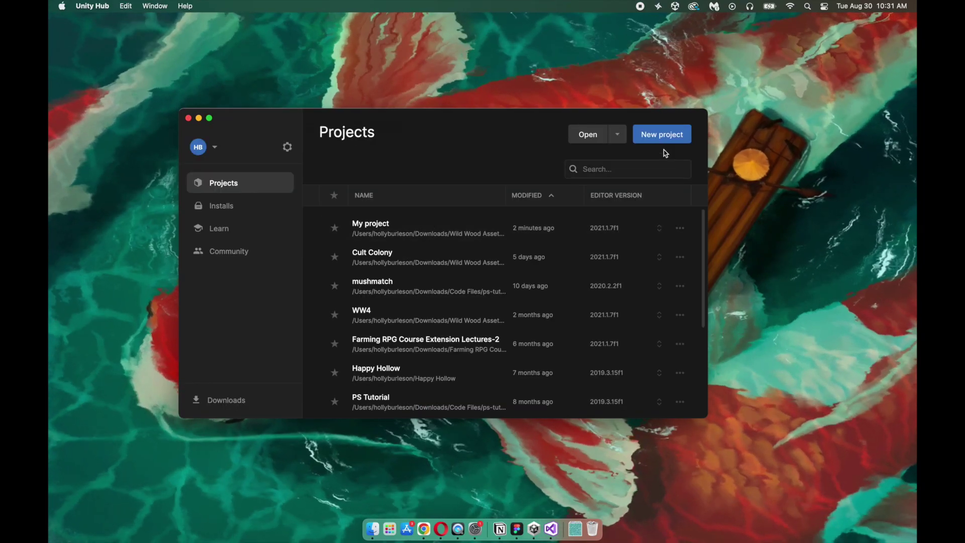
- Start a new 3D project in Unity Hub named UnityBasics and create it
left_click(673, 136)
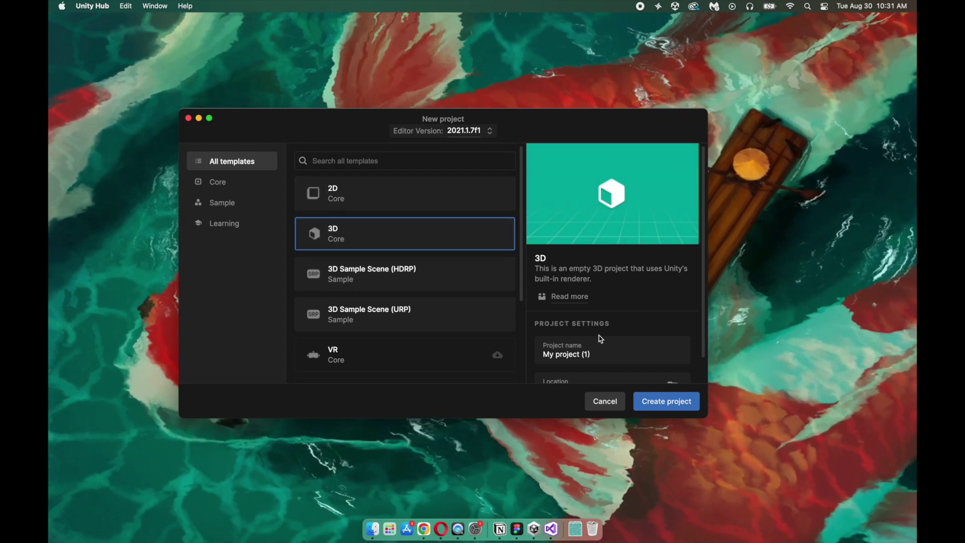
left_click(619, 355)
key("super+a")
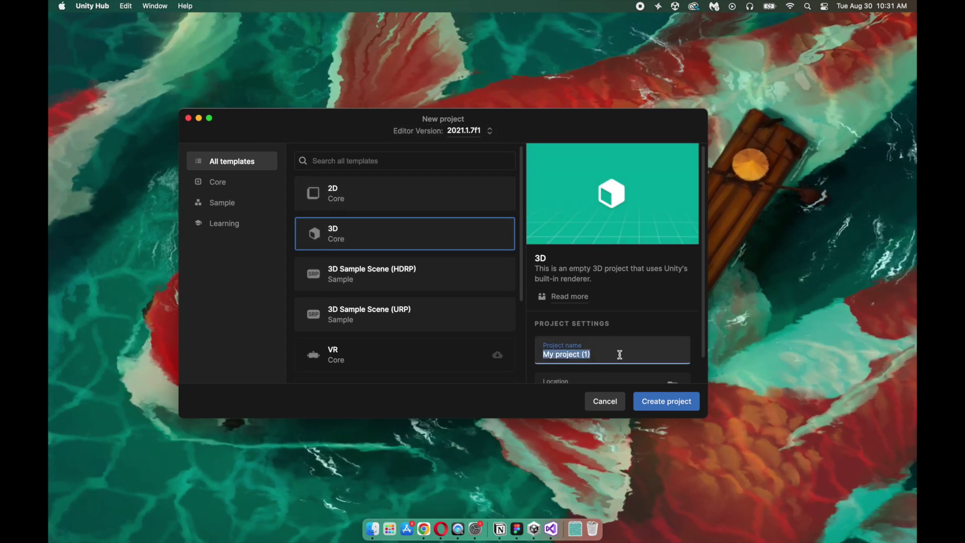
type("UnityBasics")
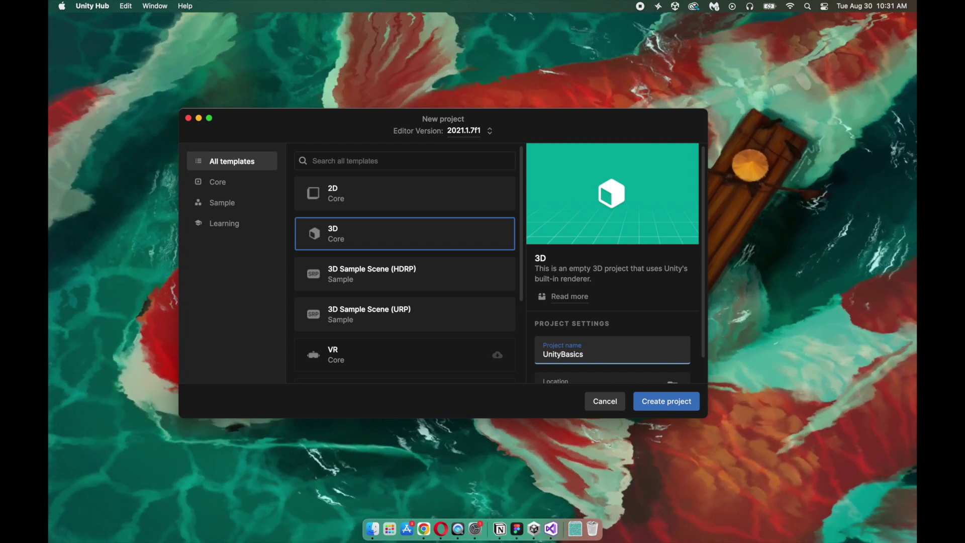
scroll(623, 352, "down", 2)
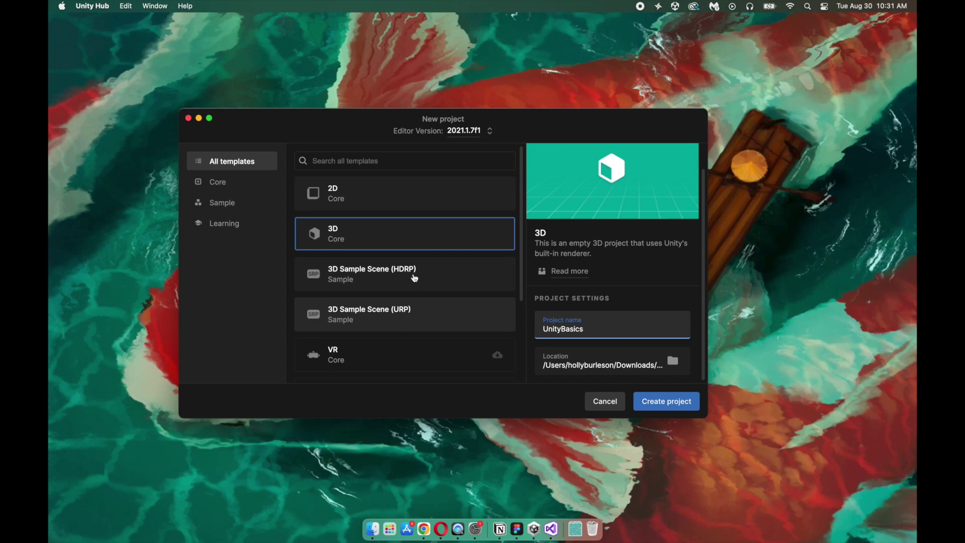
scroll(376, 293, "down", 5)
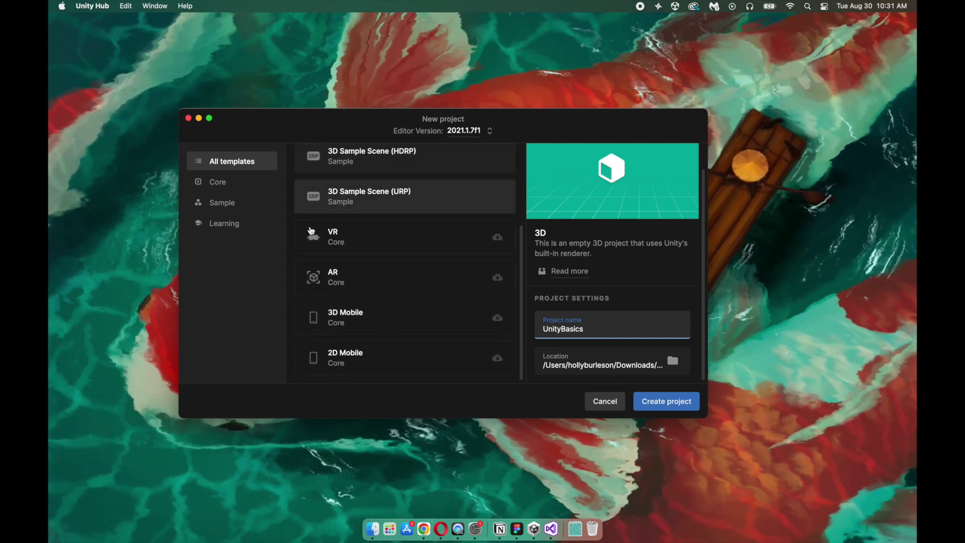
scroll(417, 333, "up", 5)
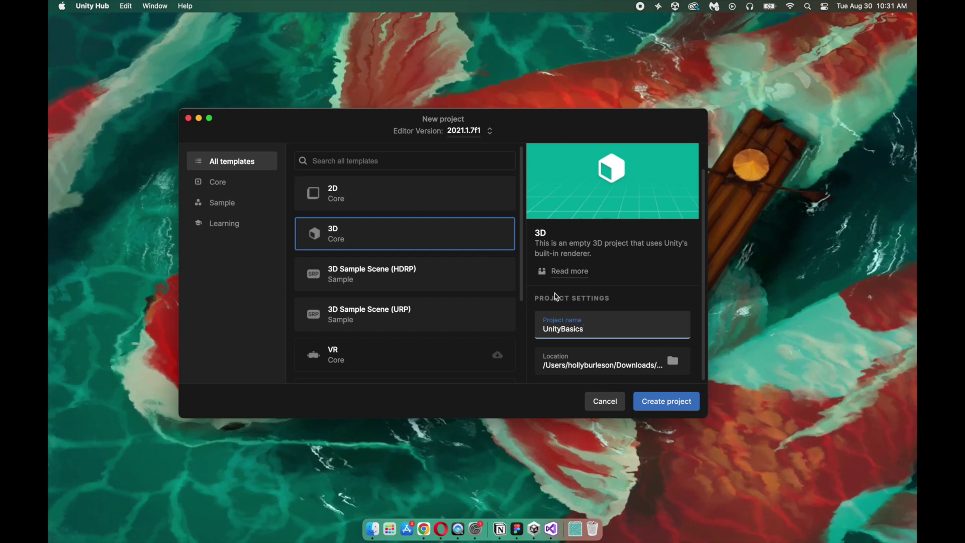
left_click(675, 405)
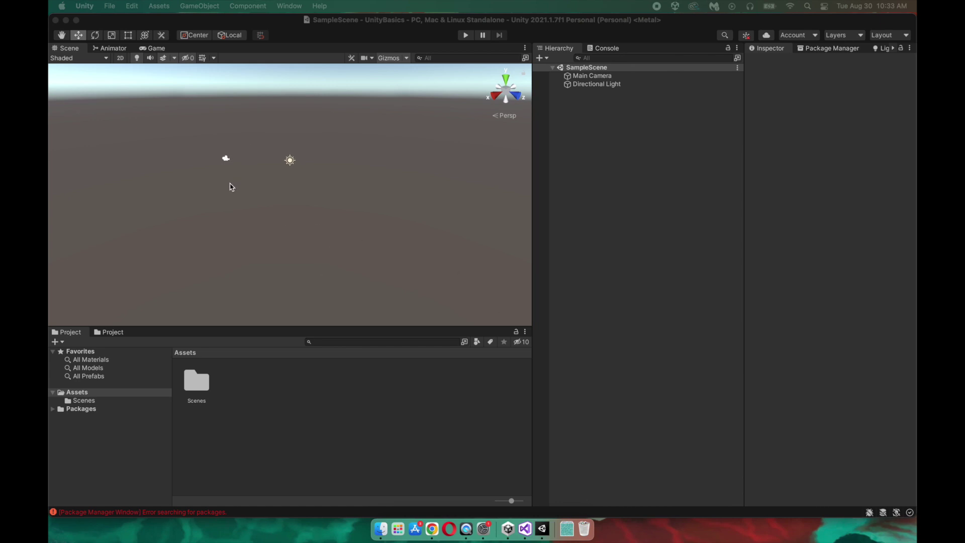
- Clear the package error messages from the Console
left_click(213, 46)
left_click(116, 48)
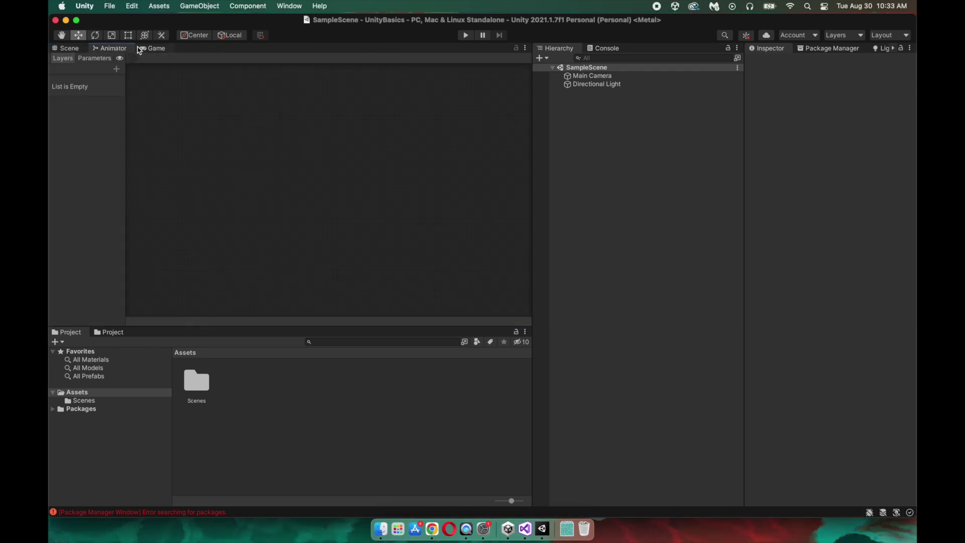
left_click(142, 49)
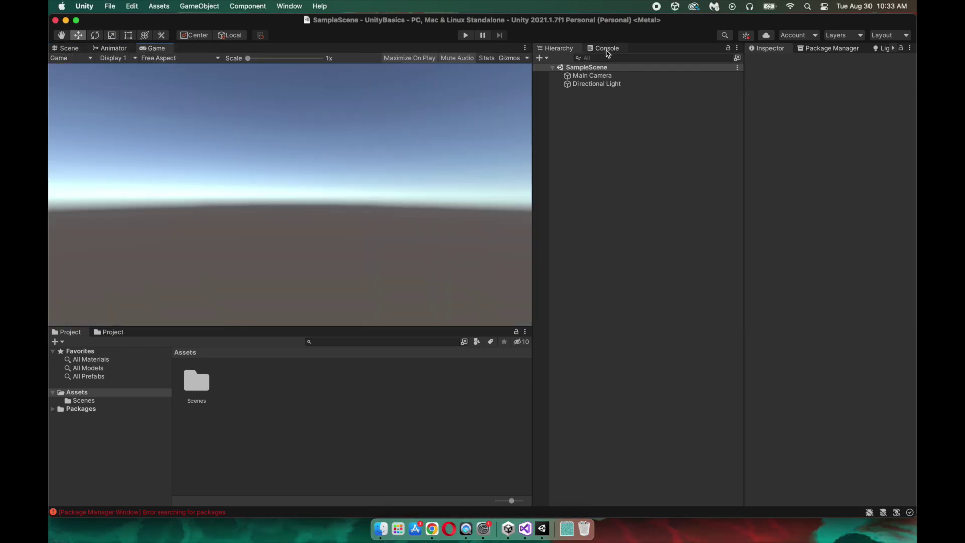
left_click(607, 49)
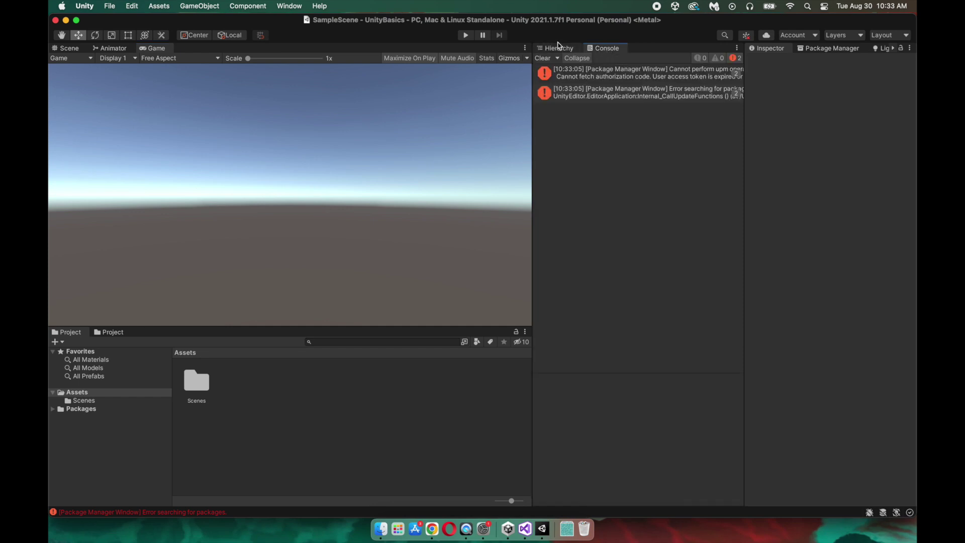
left_click(543, 58)
- Dock the Game view beneath the Hierarchy and make its panel taller
left_click(558, 48)
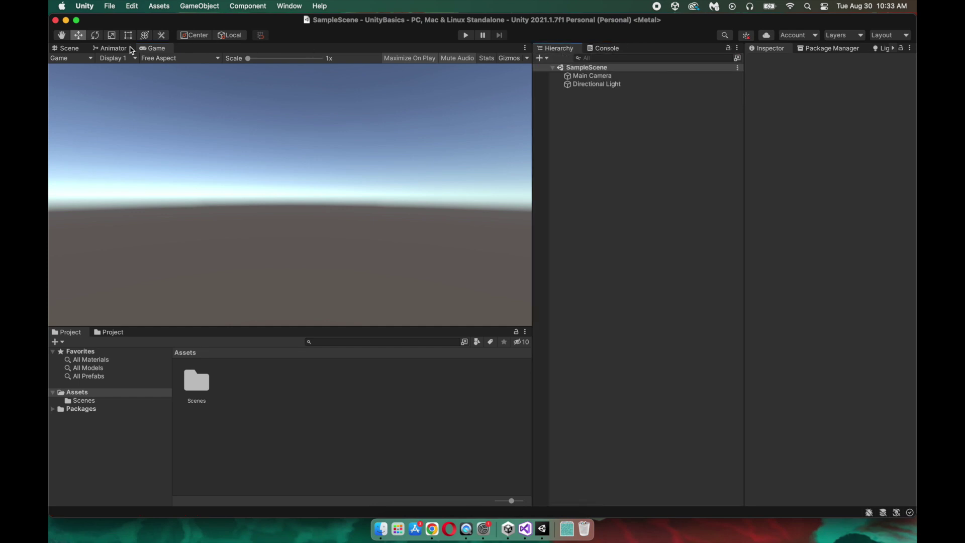
left_click(61, 50)
left_click_drag(156, 49, 478, 201)
left_click_drag(545, 318, 609, 372)
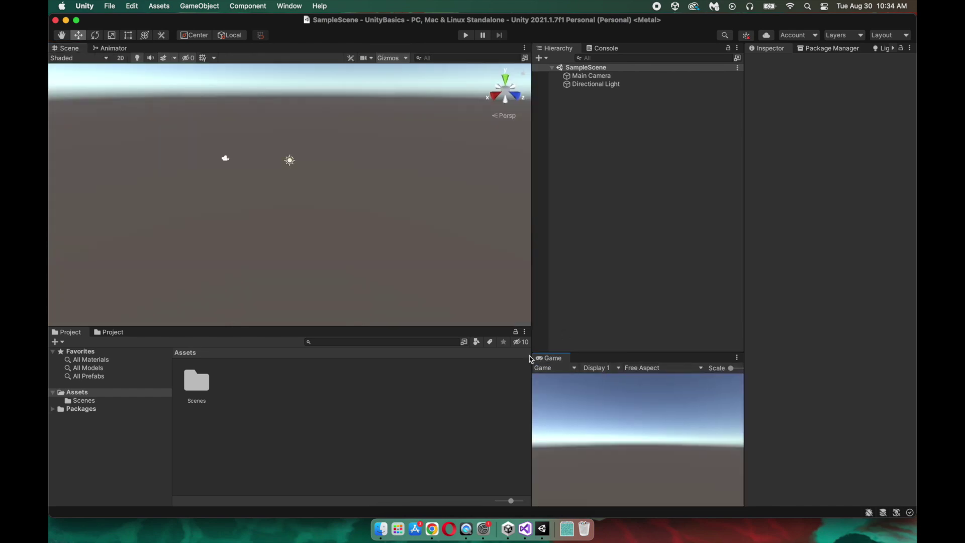
left_click_drag(691, 352, 646, 331)
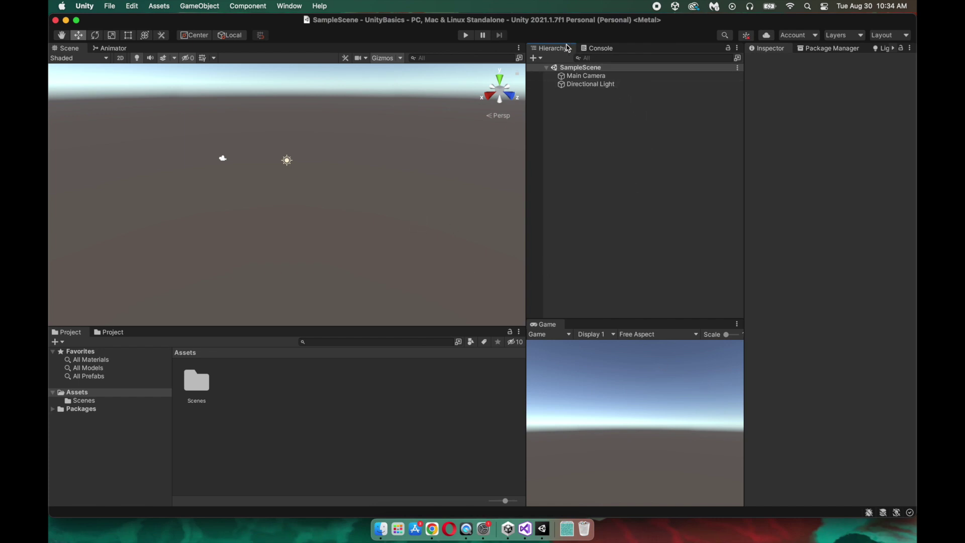
left_click(600, 77)
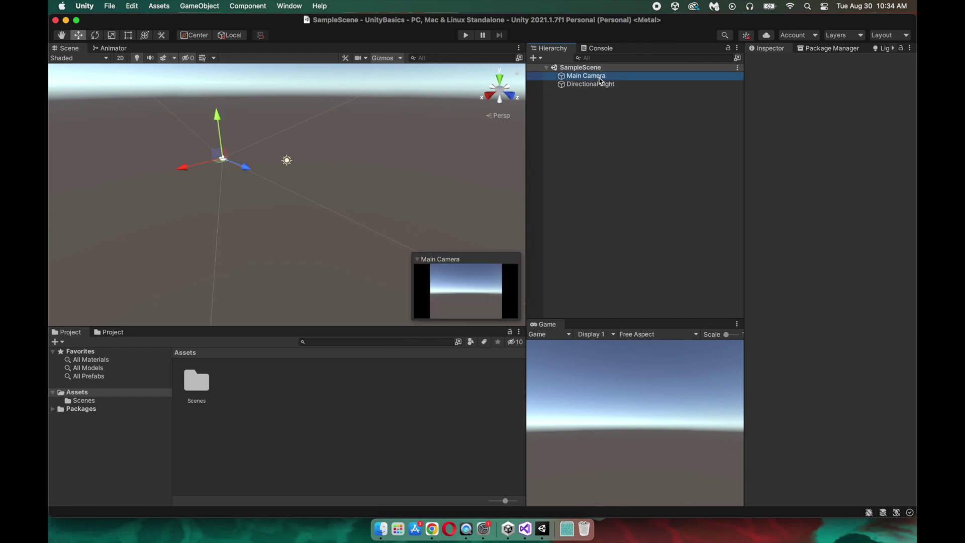
left_click(605, 86)
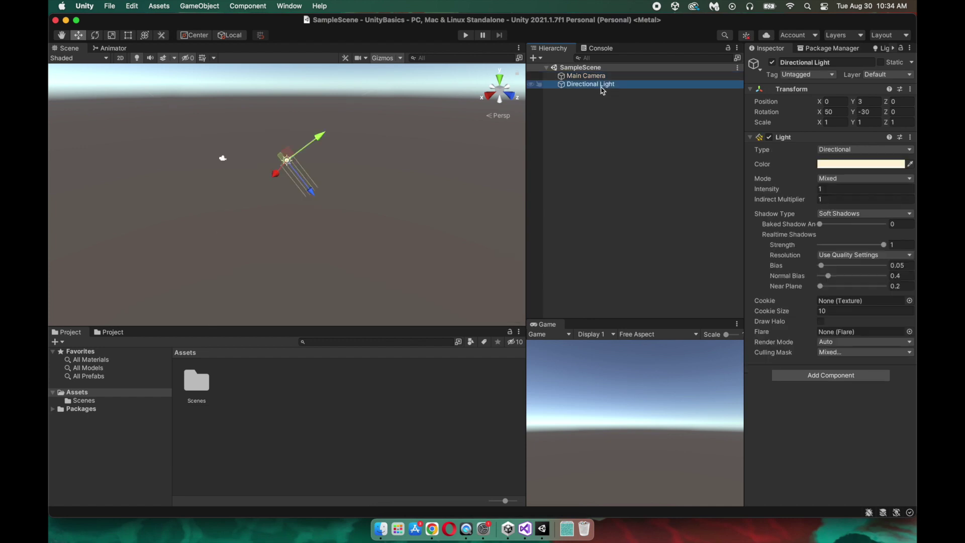
left_click(605, 76)
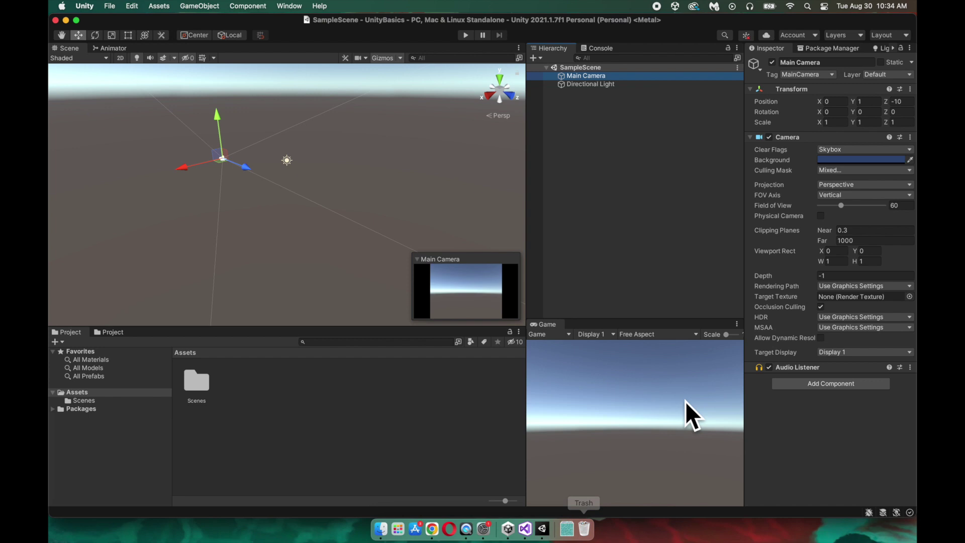
left_click(772, 63)
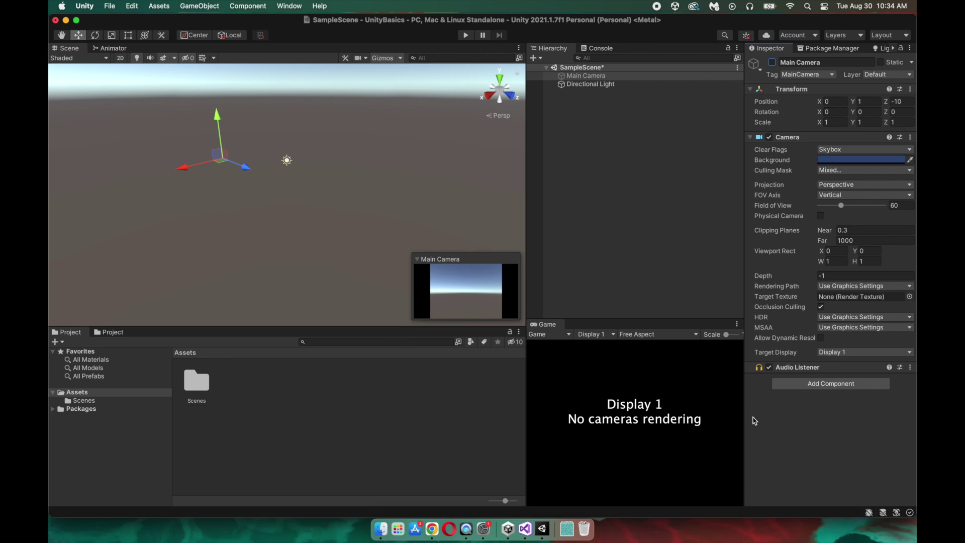
left_click(772, 62)
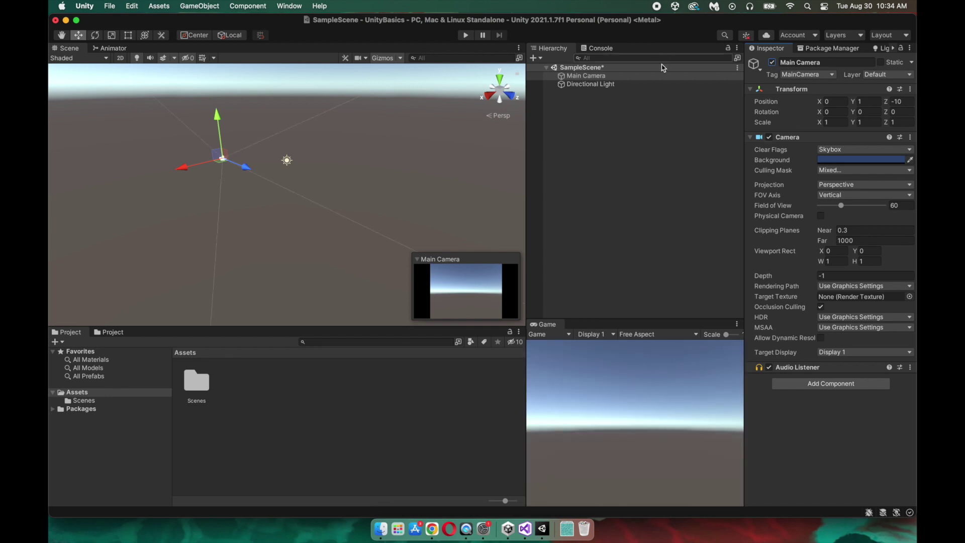
left_click(612, 85)
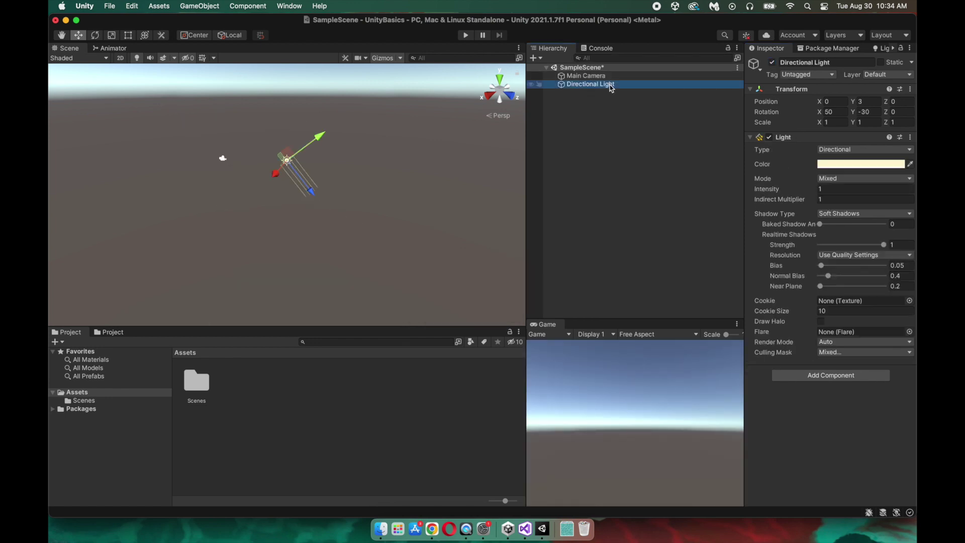
left_click(773, 63)
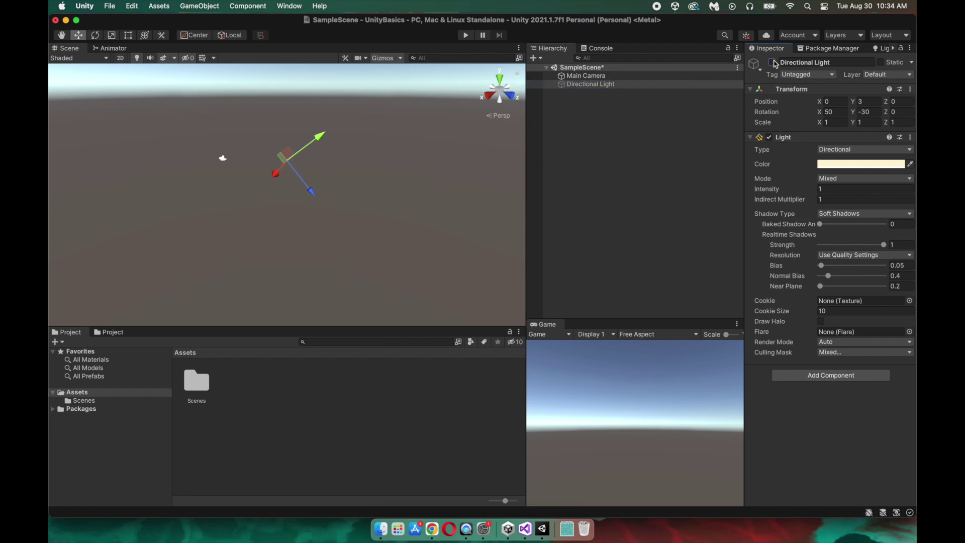
left_click(772, 63)
scroll(299, 157, "up", 1)
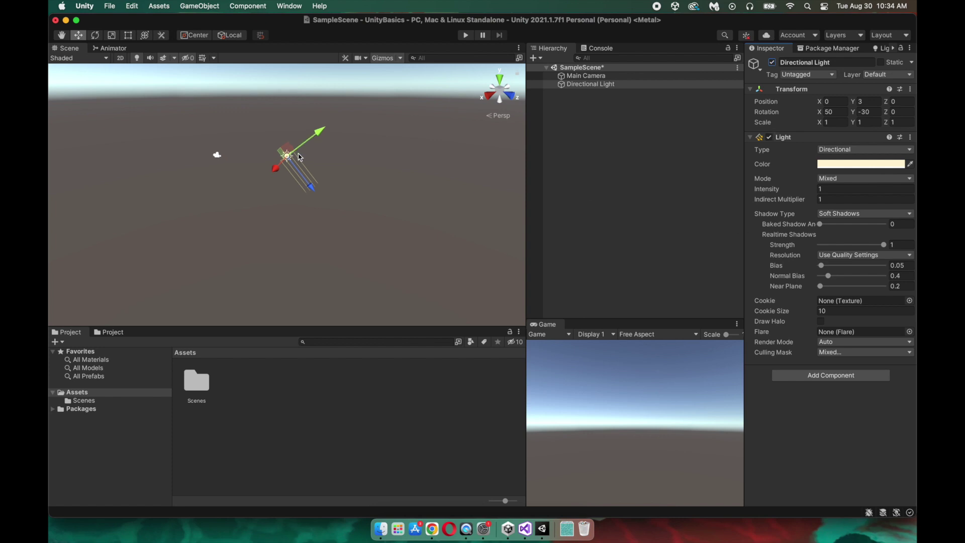
scroll(390, 226, "down", 1)
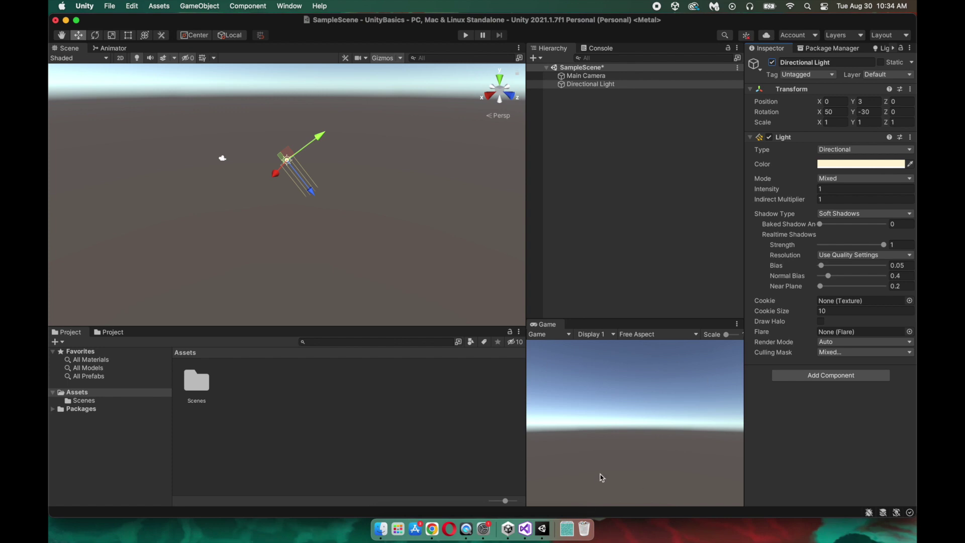
- Add a 3D sphere renamed Player, then briefly run and stop the game
left_click(583, 106)
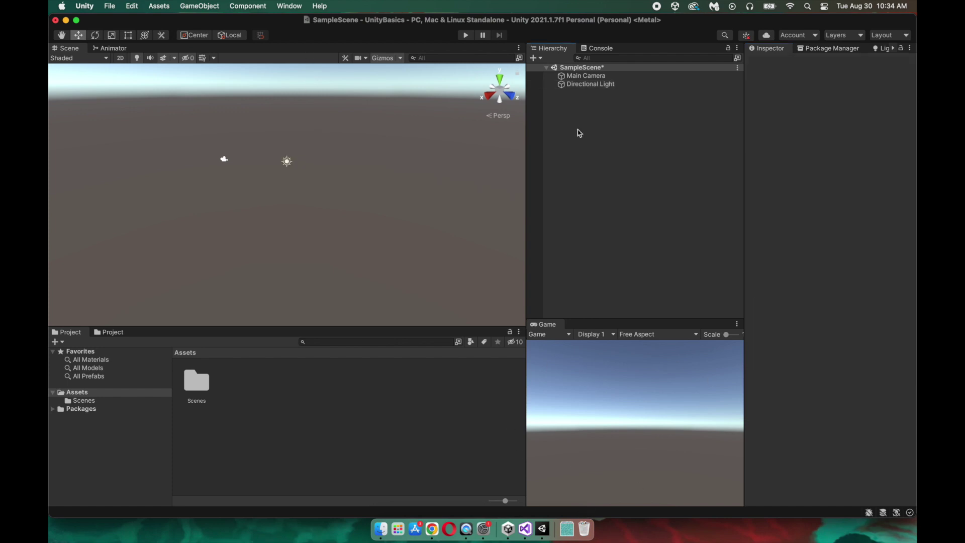
right_click(565, 118)
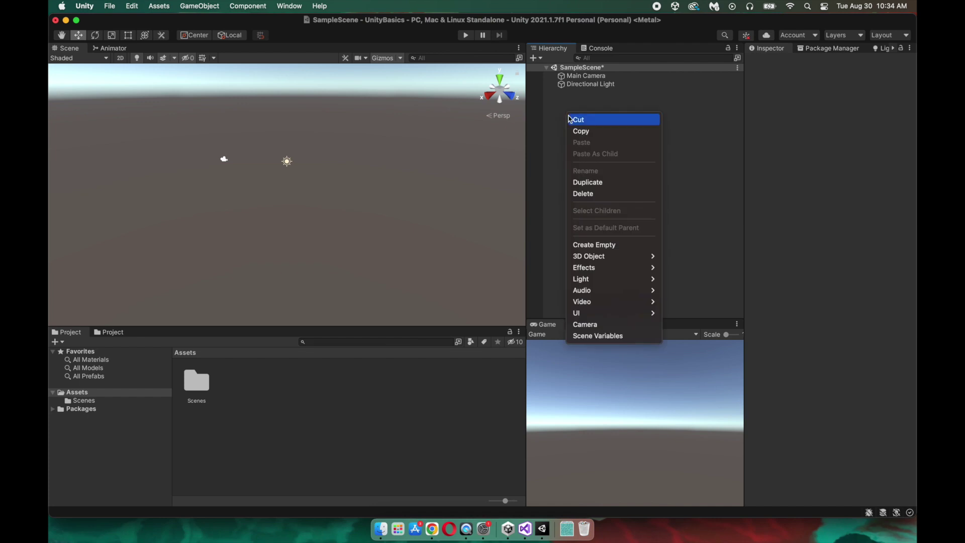
mouse_move(614, 256)
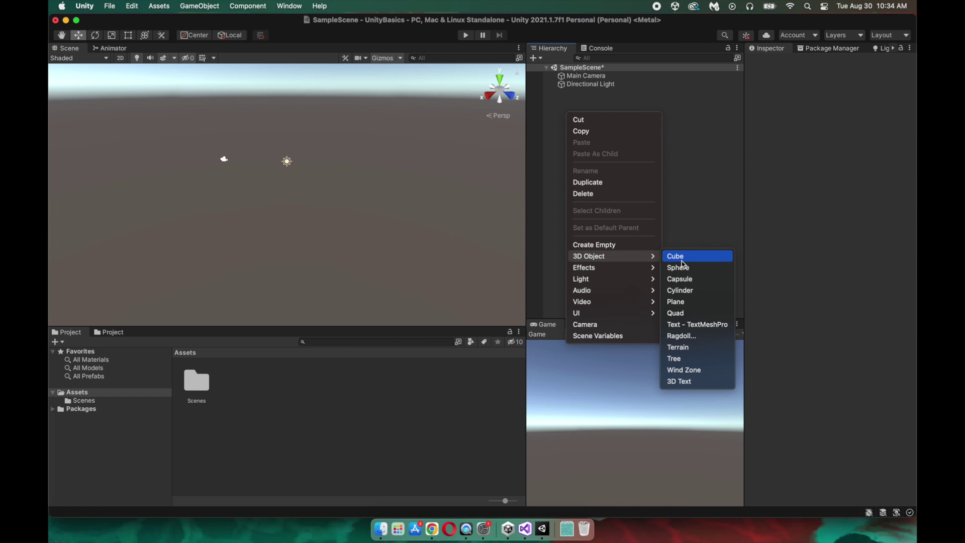
left_click(688, 273)
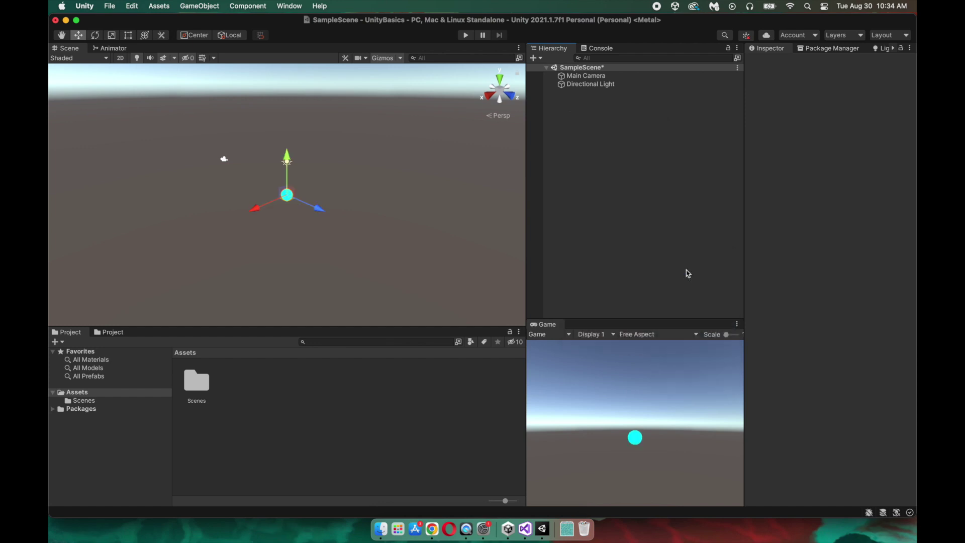
scroll(289, 207, "up", 2)
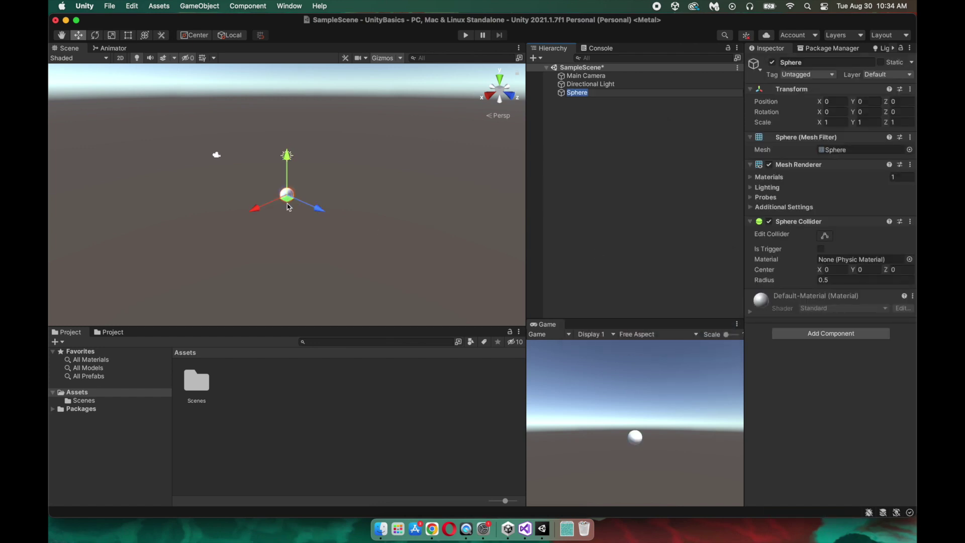
type("Player")
left_click(640, 200)
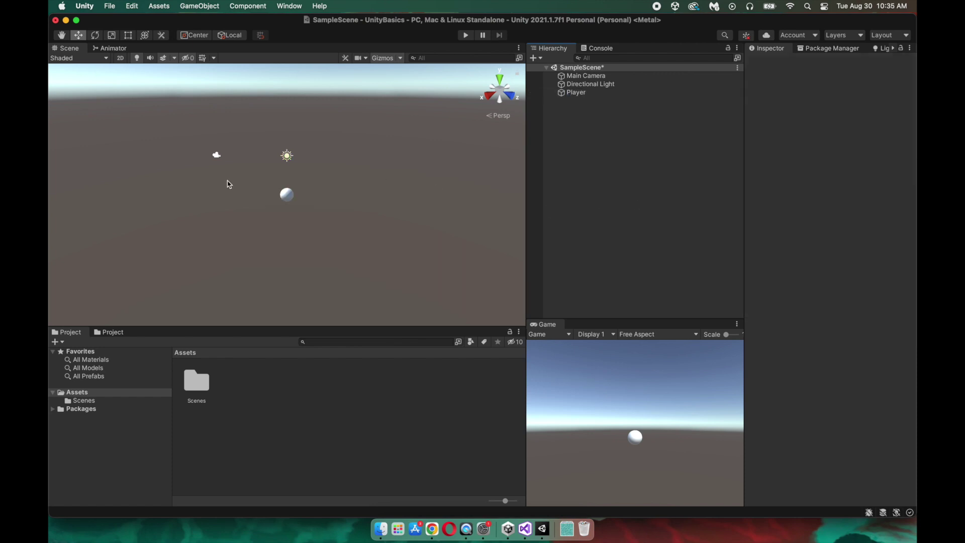
left_click(466, 35)
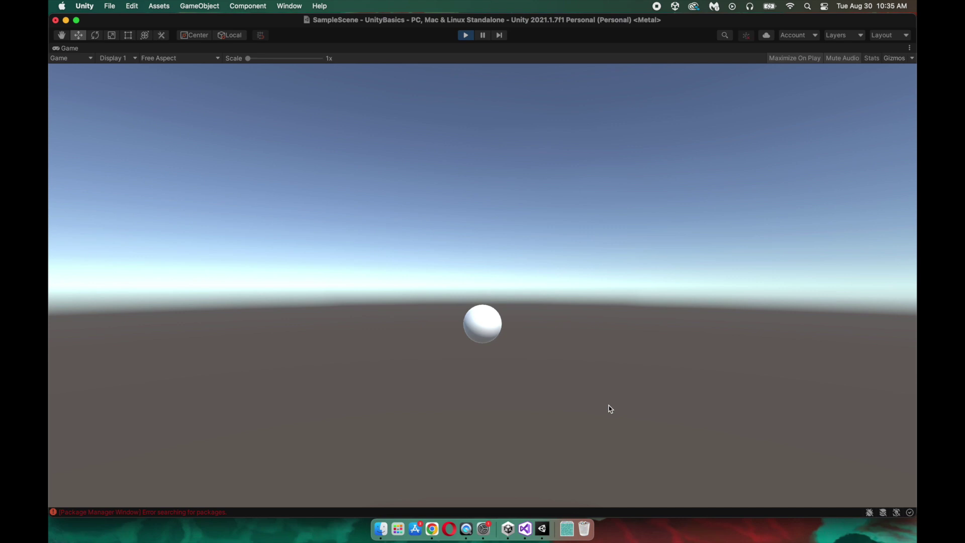
left_click(466, 36)
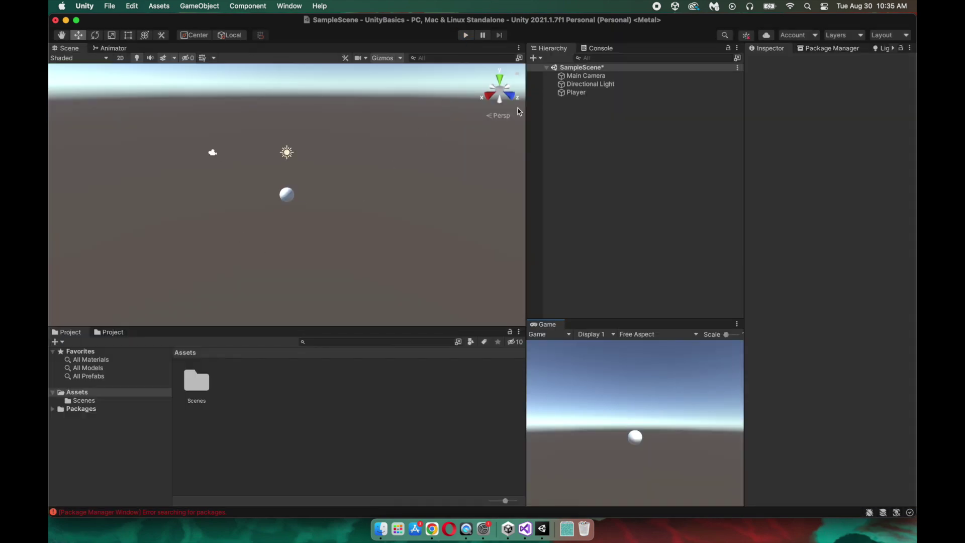
- Add a Rigidbody component to the Player sphere and play-test it falling
left_click(593, 96)
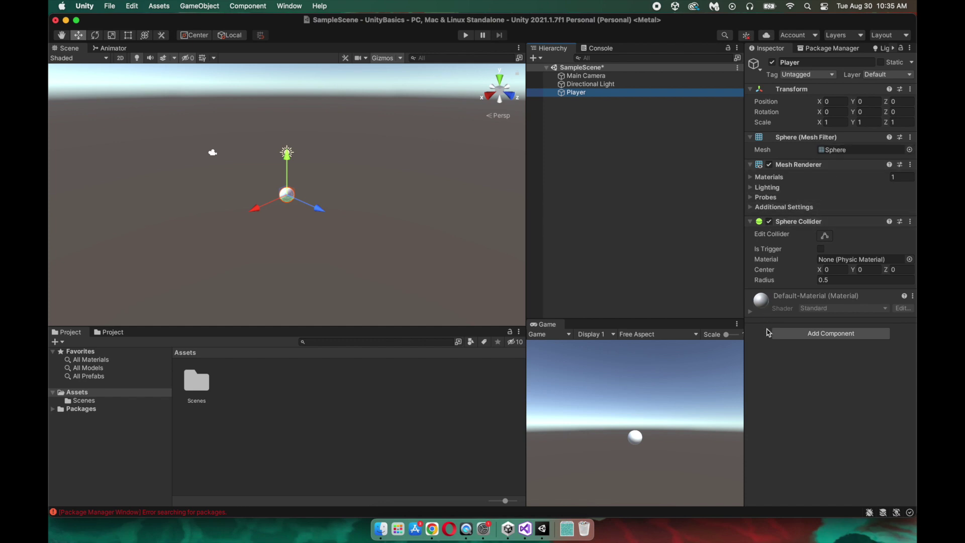
left_click(825, 334)
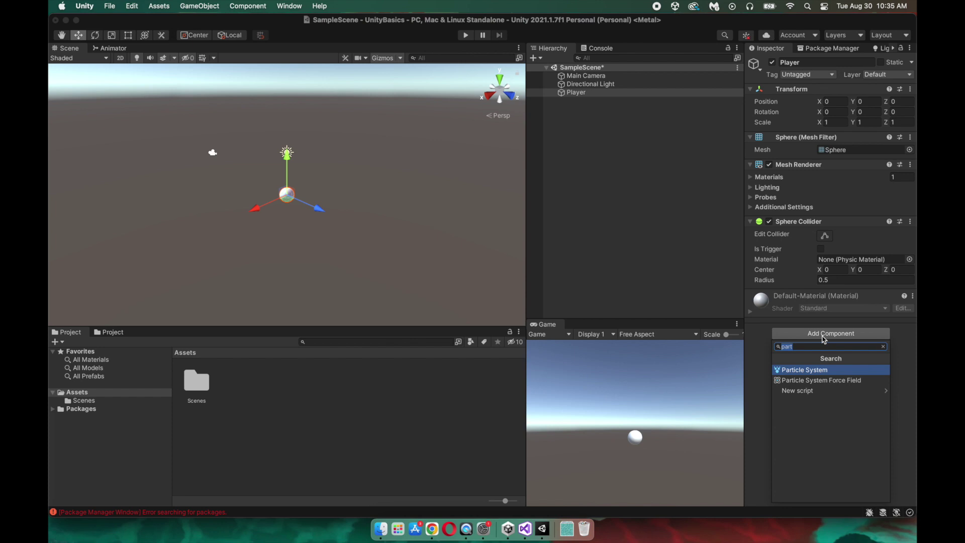
type("rig")
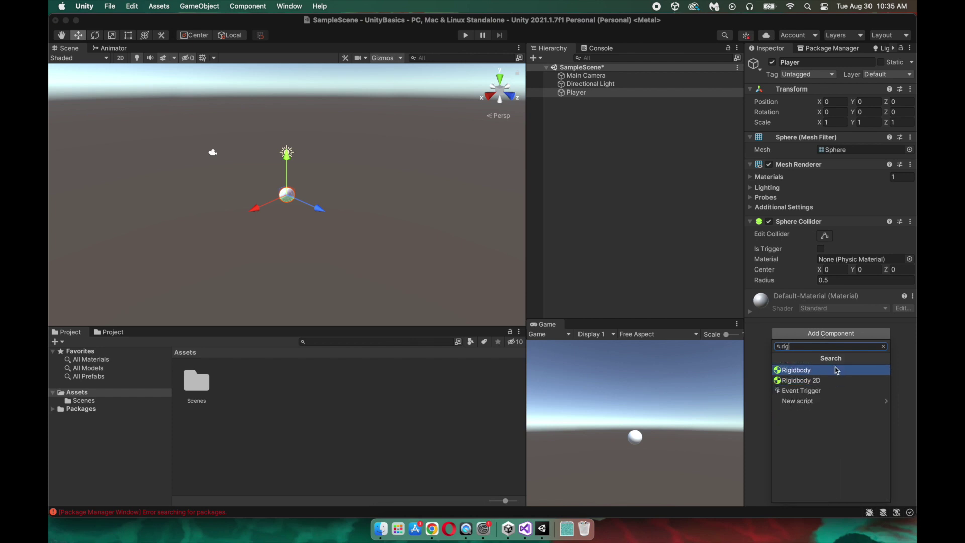
left_click(836, 370)
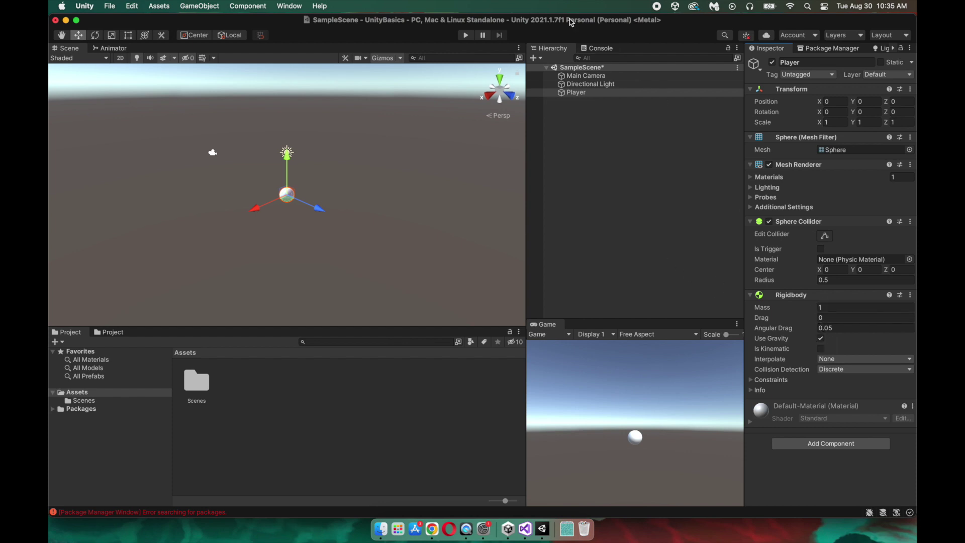
left_click(468, 35)
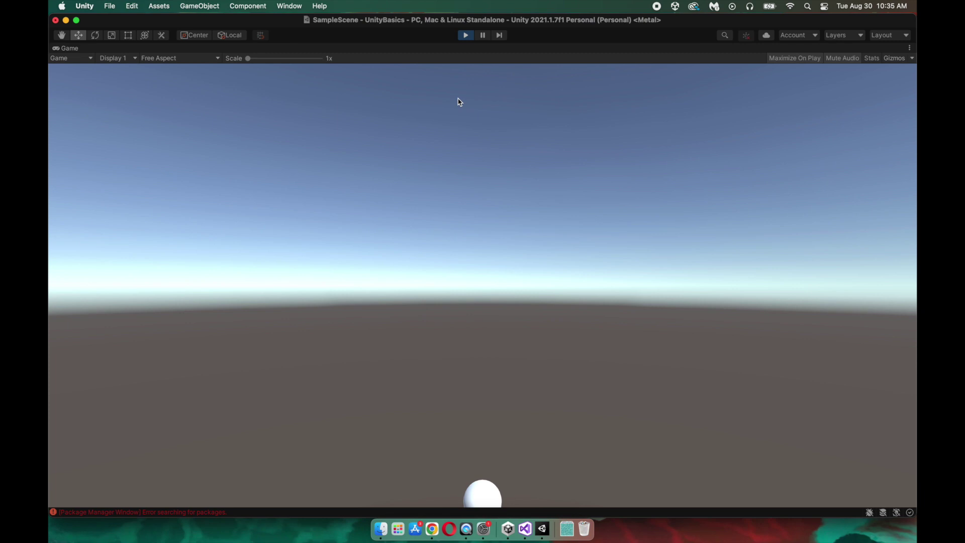
left_click(471, 39)
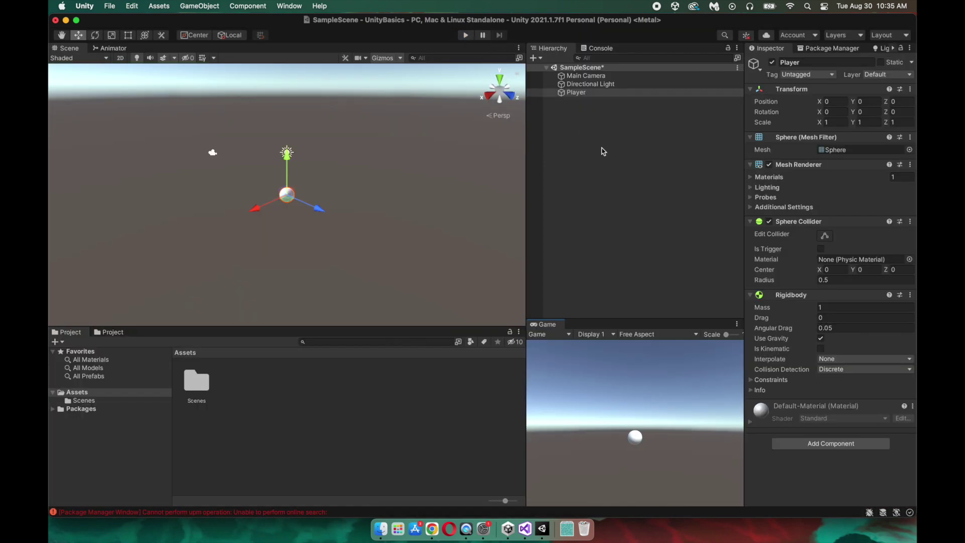
- Add a 3D cube to the scene and rename it Ground
left_click(602, 151)
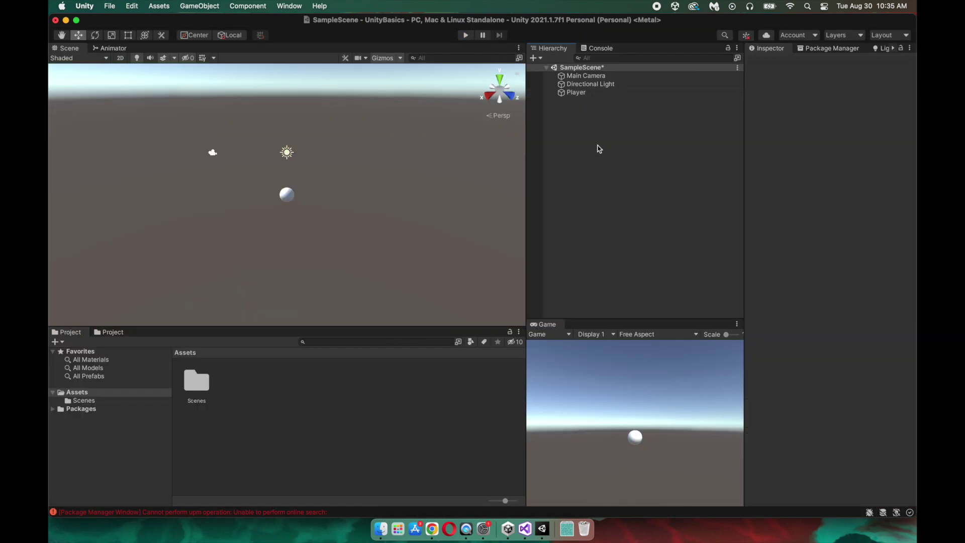
right_click(573, 119)
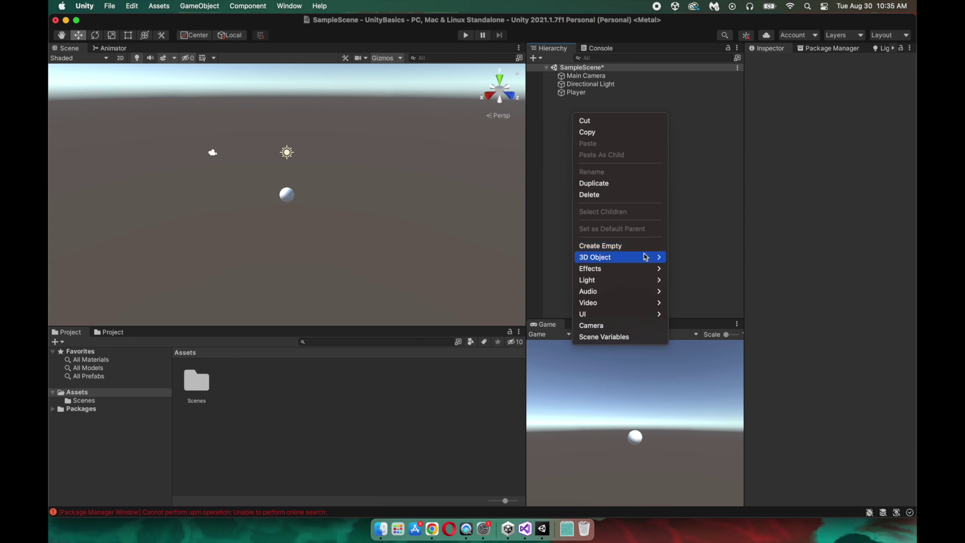
mouse_move(645, 256)
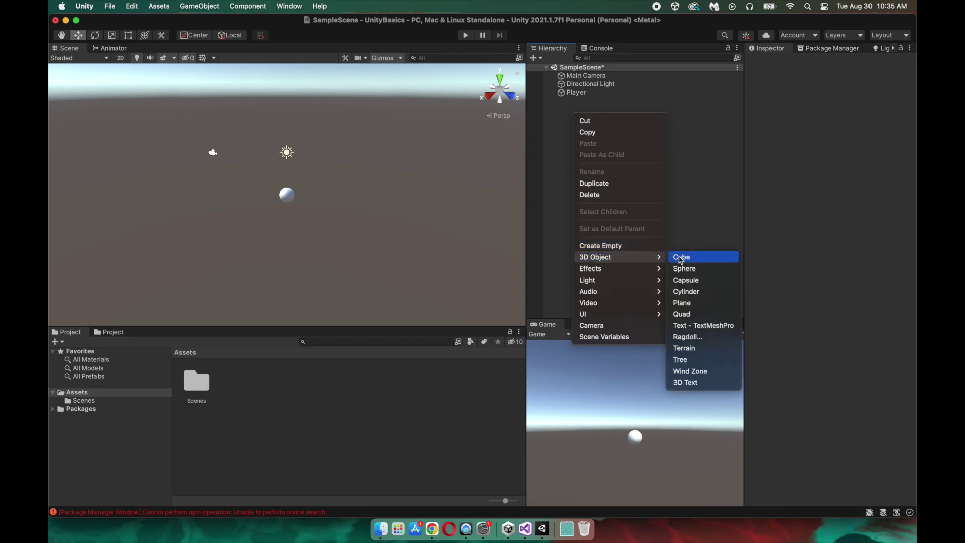
left_click(687, 258)
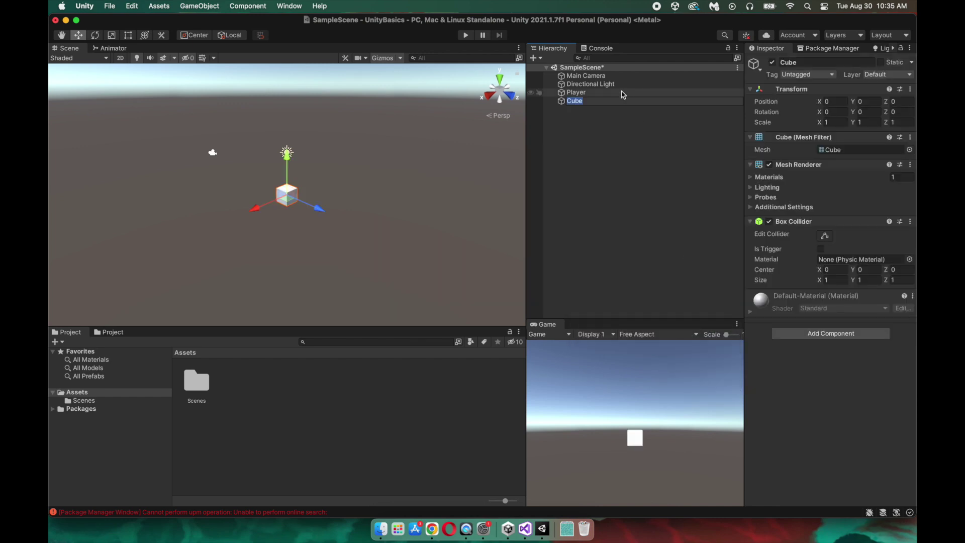
type("Ground")
left_click(623, 118)
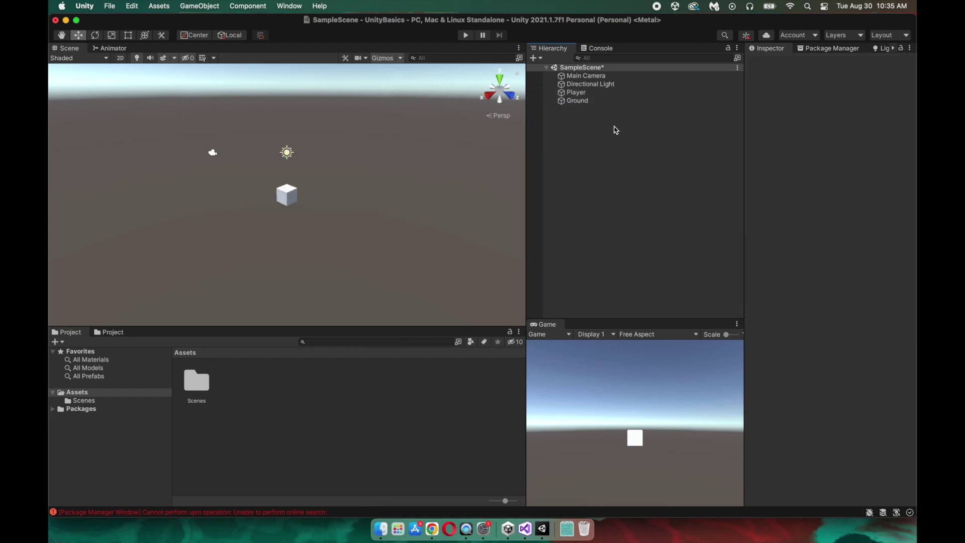
- Lower Ground to Y -3.09 and scale it to 33.37 × 1 × 8.5
left_click(603, 104)
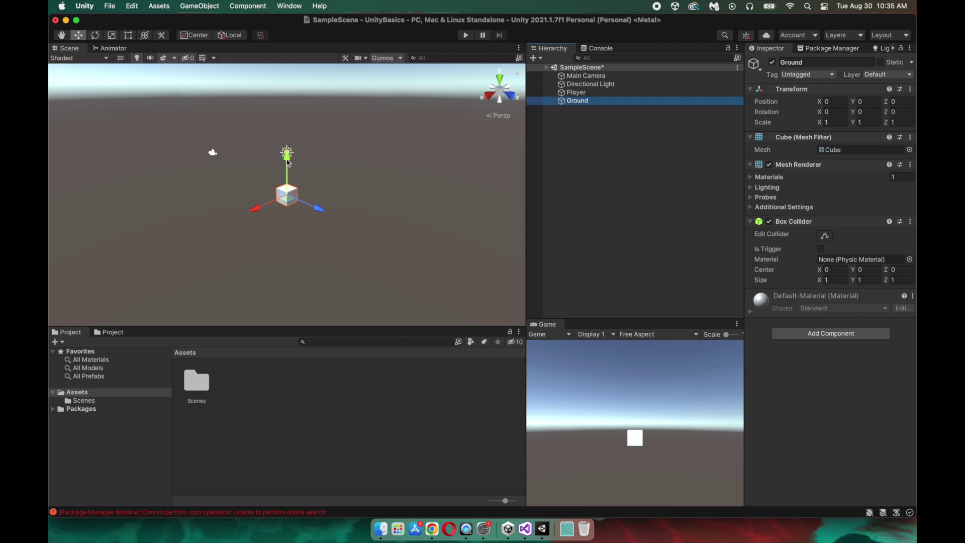
left_click_drag(288, 161, 289, 190)
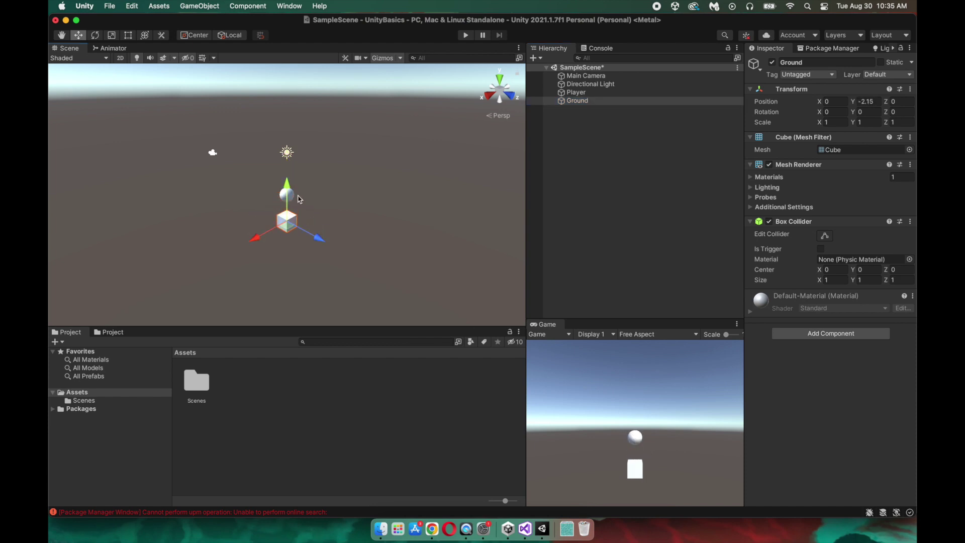
left_click_drag(288, 193, 288, 205)
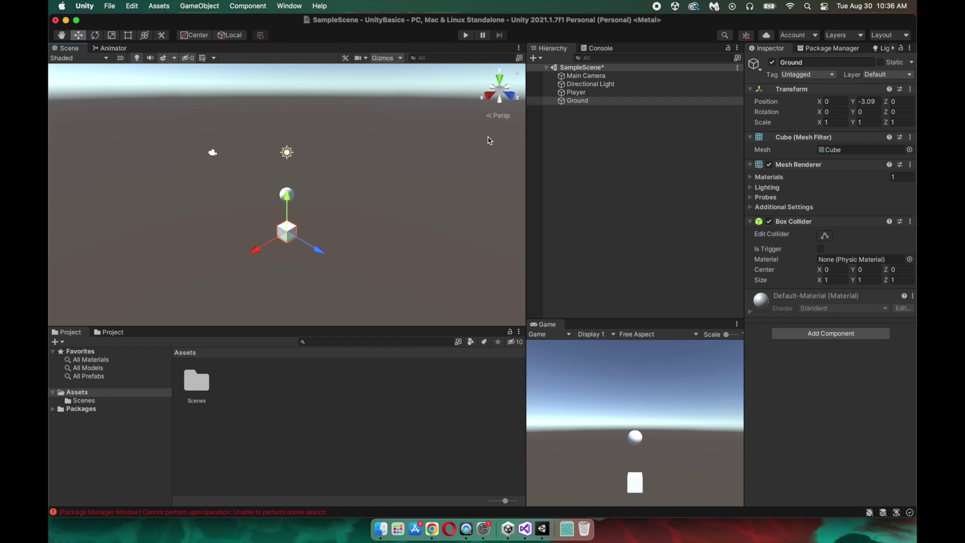
left_click(822, 124)
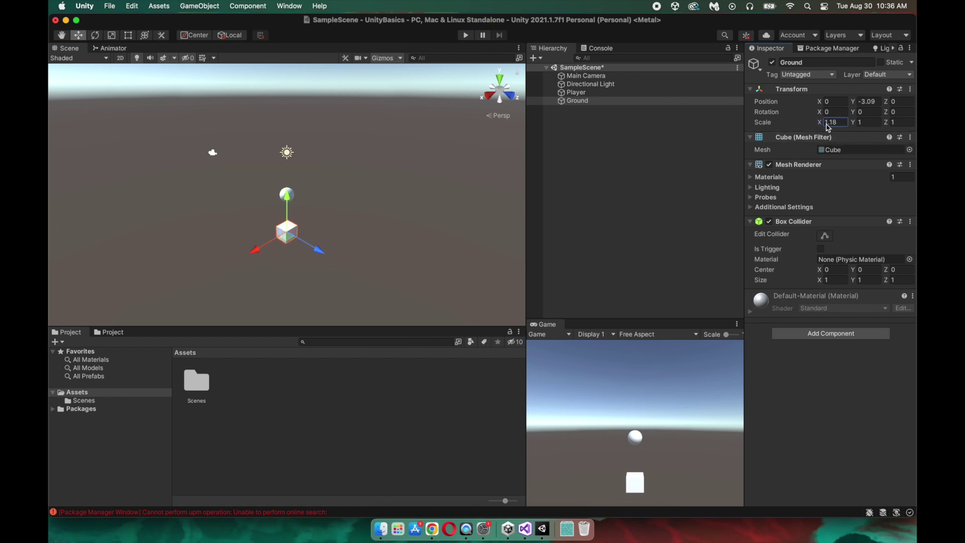
left_click_drag(827, 126, 876, 126)
scroll(350, 225, "down", 5)
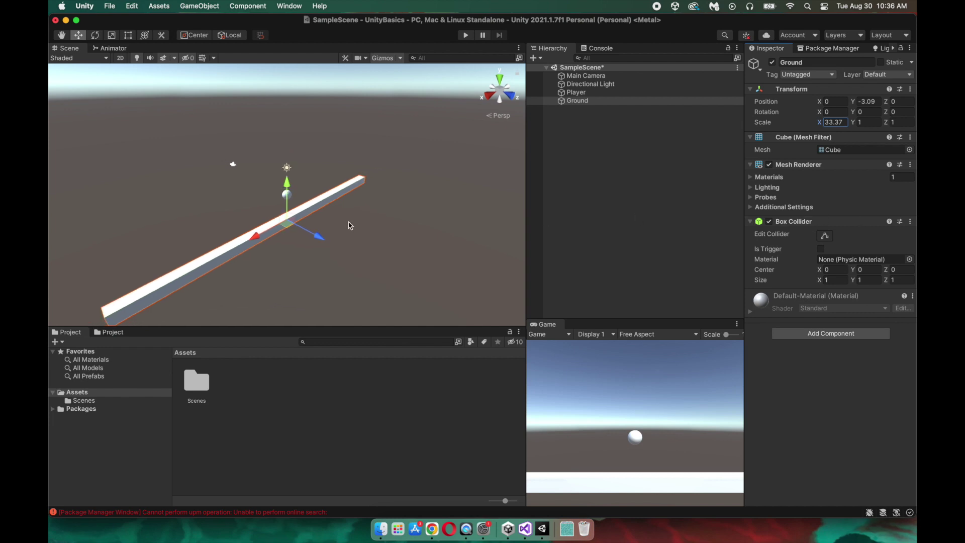
scroll(259, 236, "up", 1)
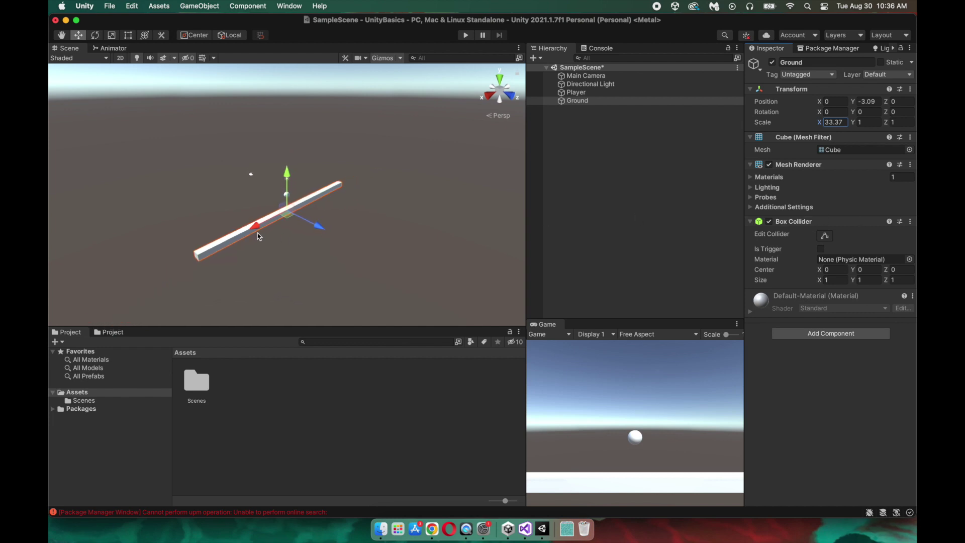
left_click_drag(853, 123, 887, 136)
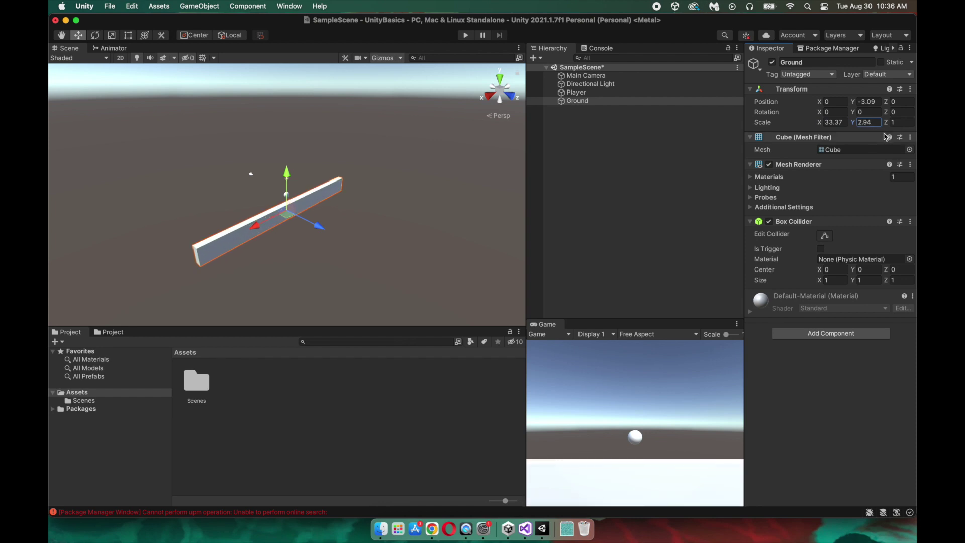
key("super+z")
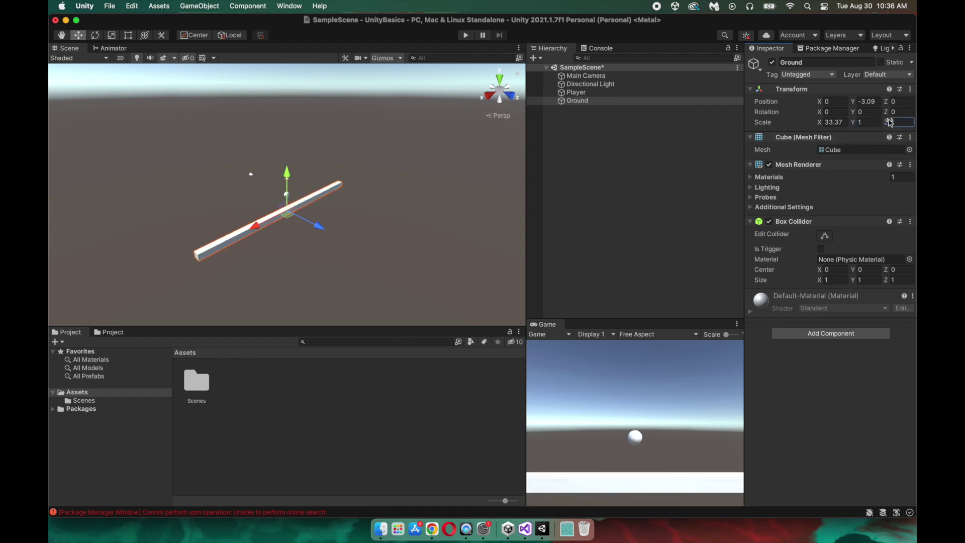
left_click_drag(885, 123, 931, 128)
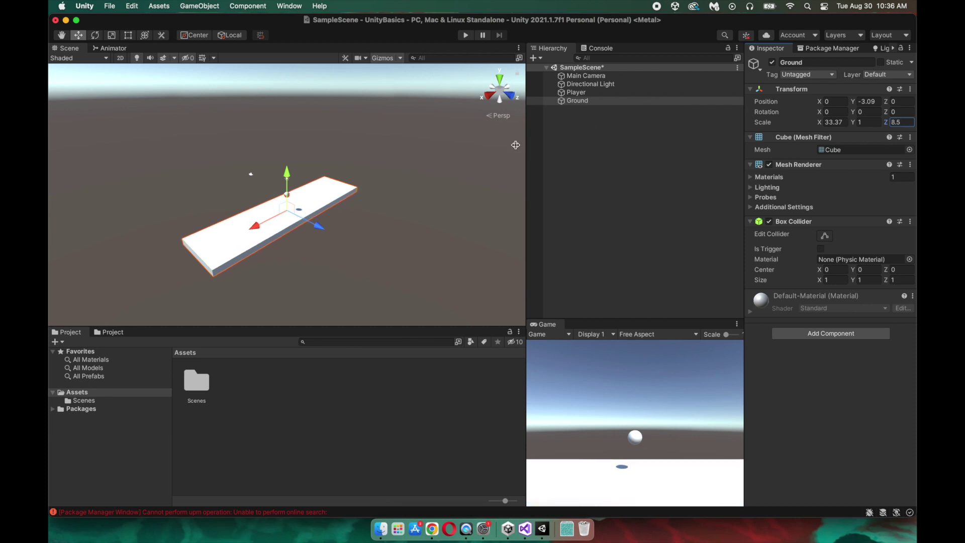
- Frame the Player and enlarge the Ground slab to 51.73 × 1 × 13.6
left_click(293, 184)
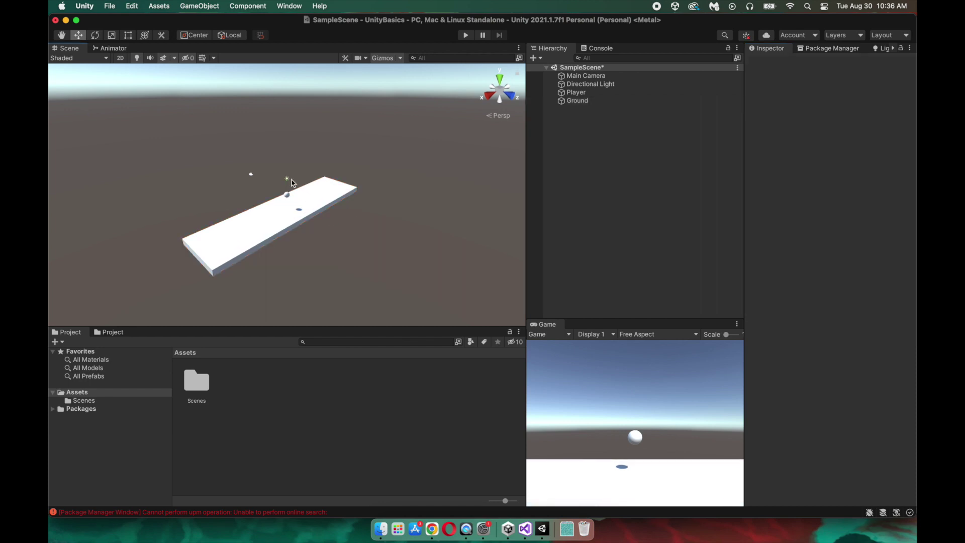
key("alt")
left_click_drag(297, 205, 268, 195, "alt")
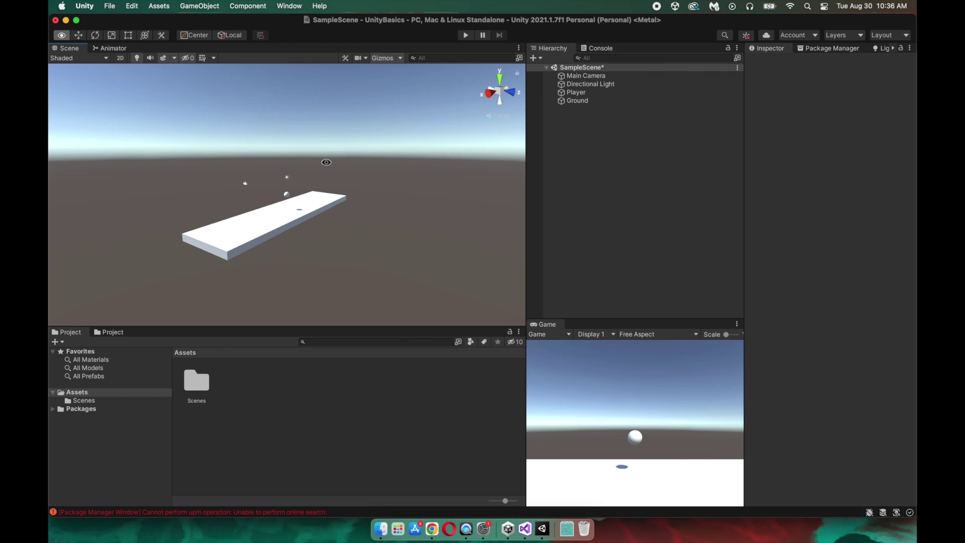
left_click(289, 195)
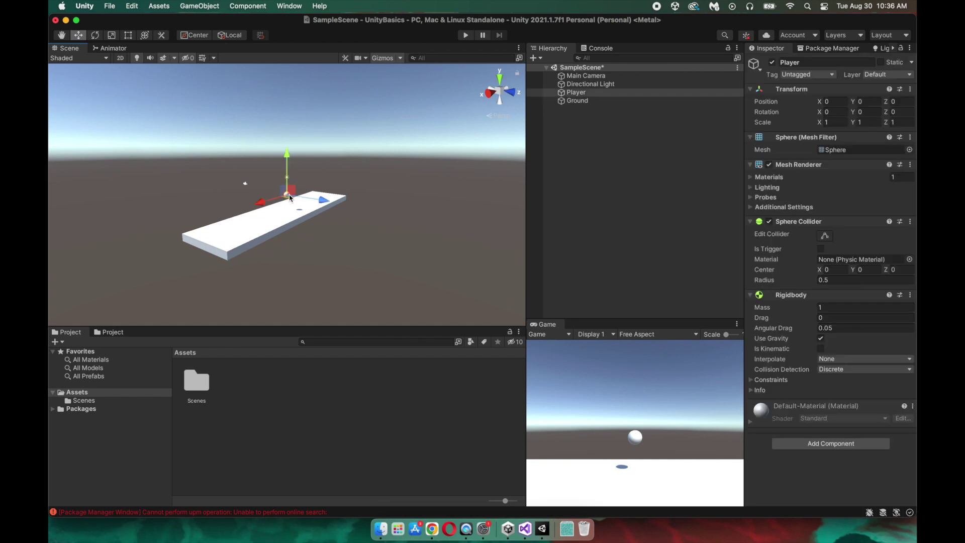
double_click(596, 95)
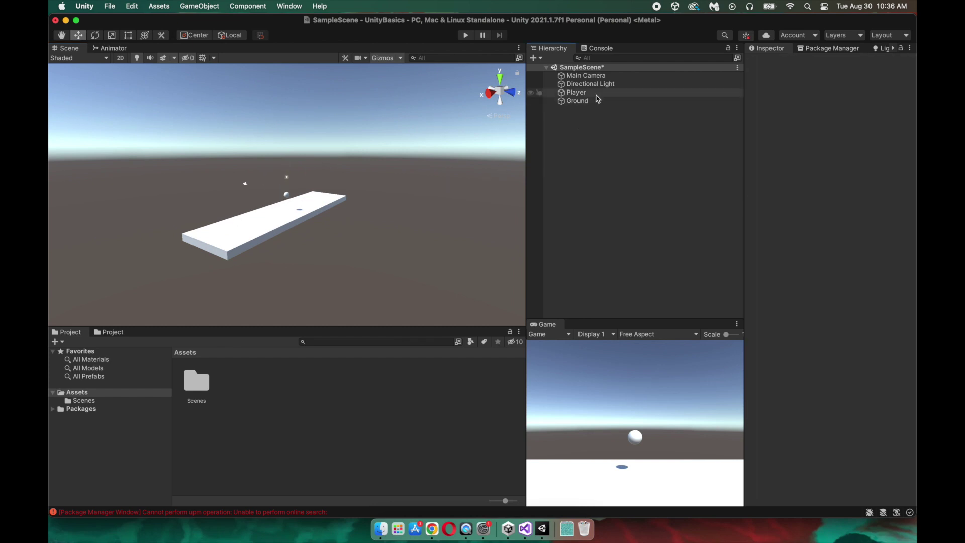
scroll(401, 191, "down", 5)
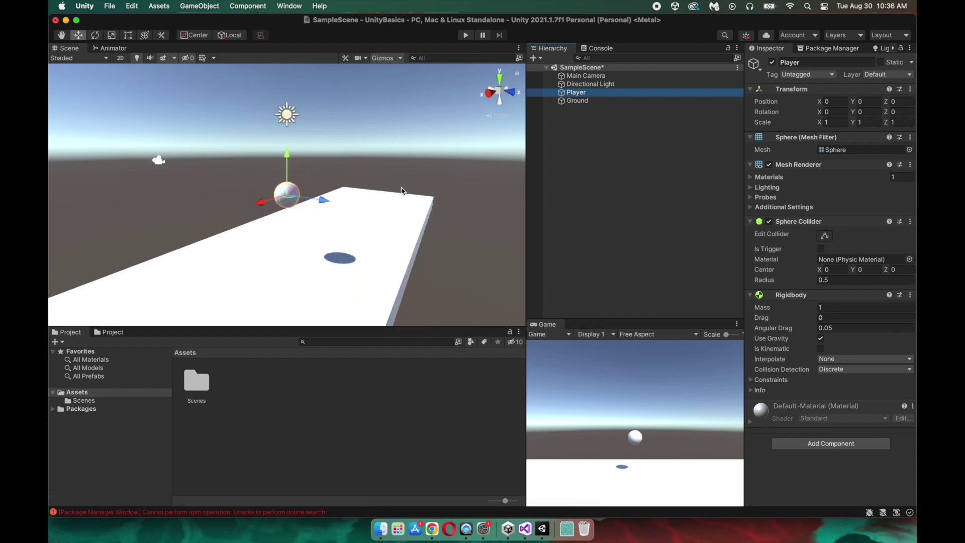
left_click_drag(427, 245, 266, 253, "alt")
scroll(266, 253, "down", 3)
left_click(266, 255)
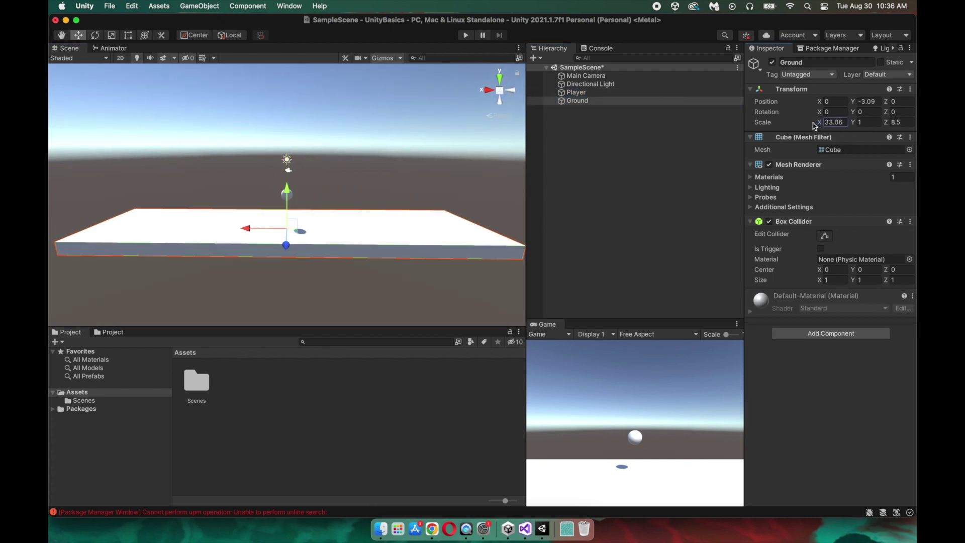
left_click_drag(301, 249, 311, 216, "alt")
- Try sliding the Player along X, then undo the move
left_click(286, 196)
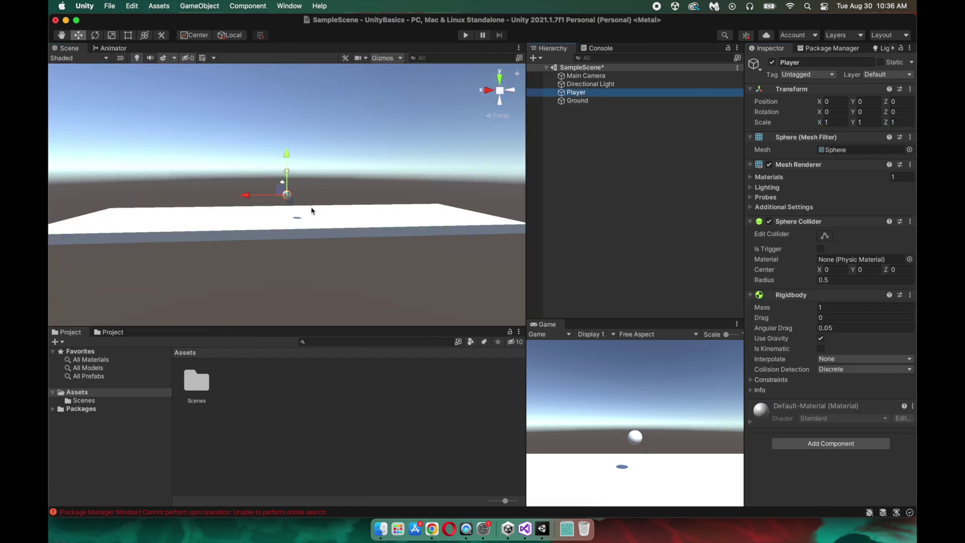
left_click_drag(245, 197, 396, 227)
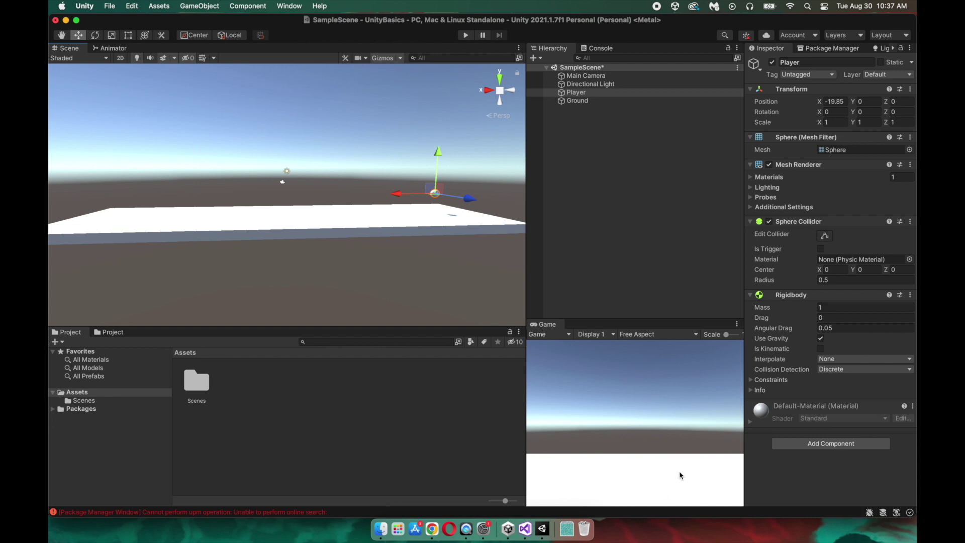
left_click(584, 76)
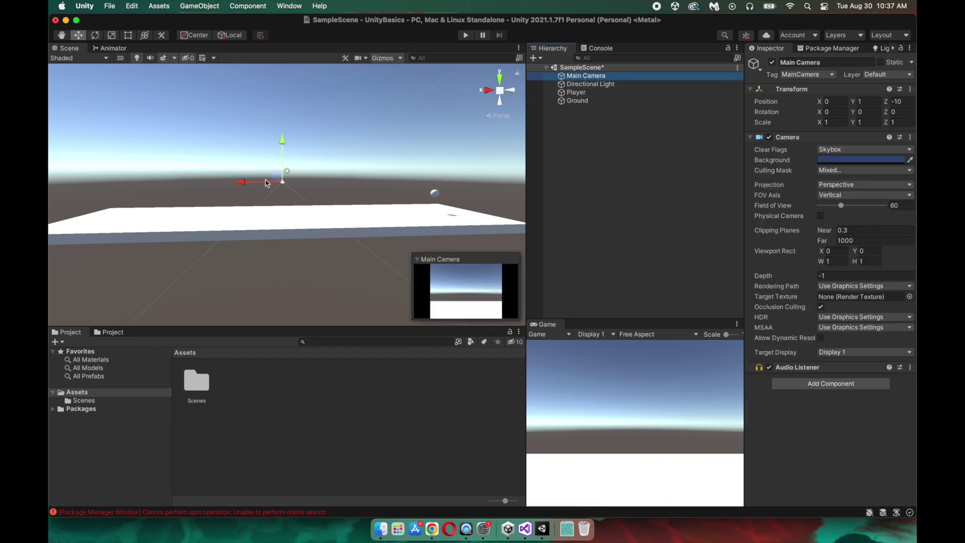
left_click(575, 190)
key("super+z")
key("super+z")
key("super+z")
- Shift the Ground along X to 19.85 and lift the Player to Y 1.87
left_click(450, 223)
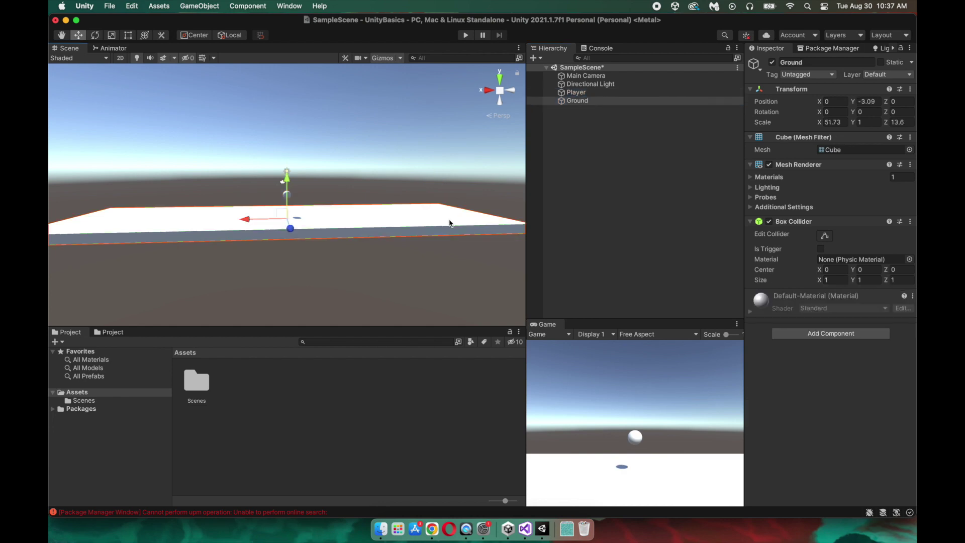
left_click_drag(263, 220, 117, 235)
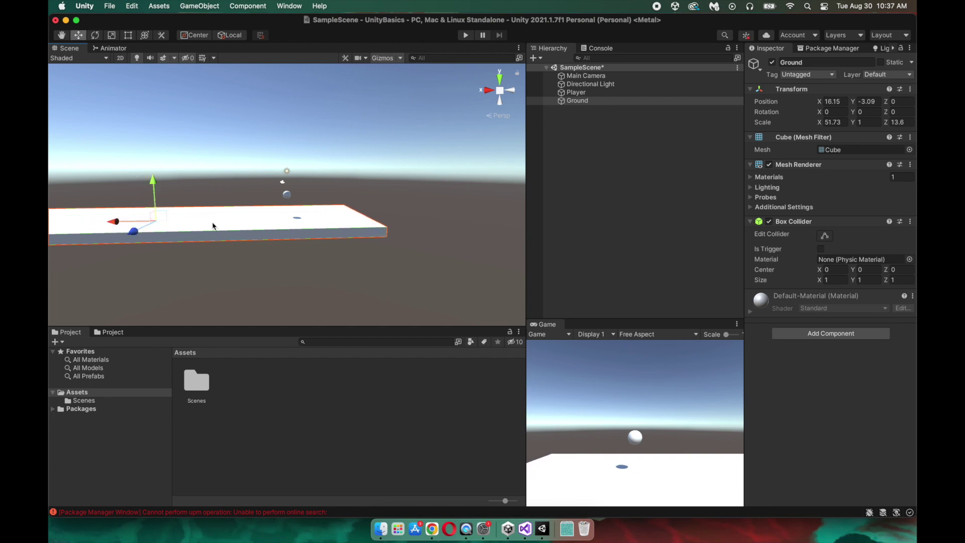
left_click_drag(194, 219, 474, 233, "alt")
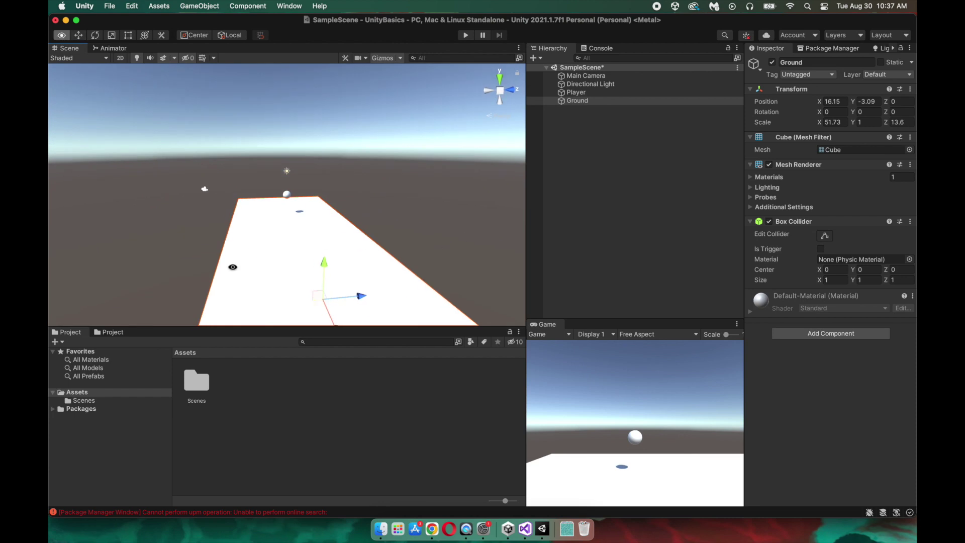
left_click_drag(232, 267, 277, 147, "alt")
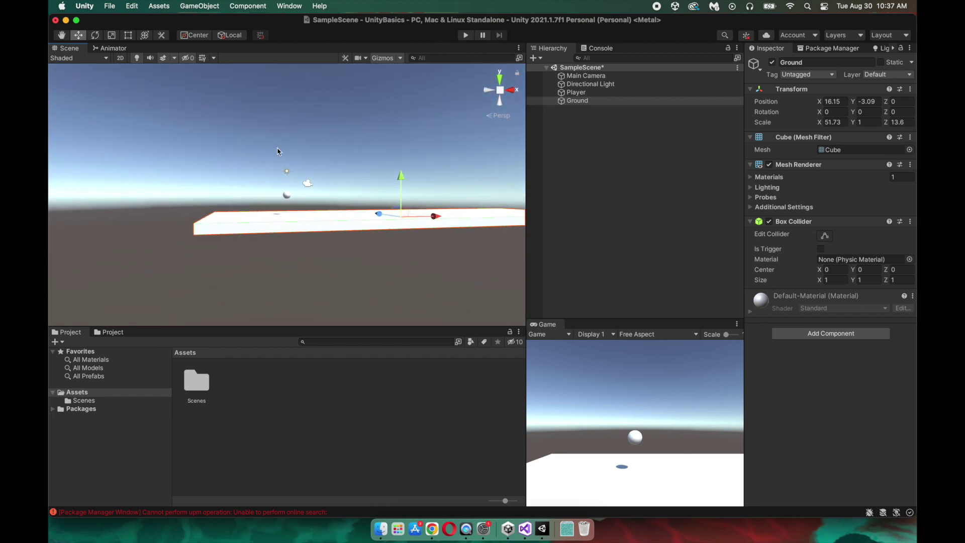
left_click_drag(446, 217, 470, 218)
scroll(362, 216, "up", 2)
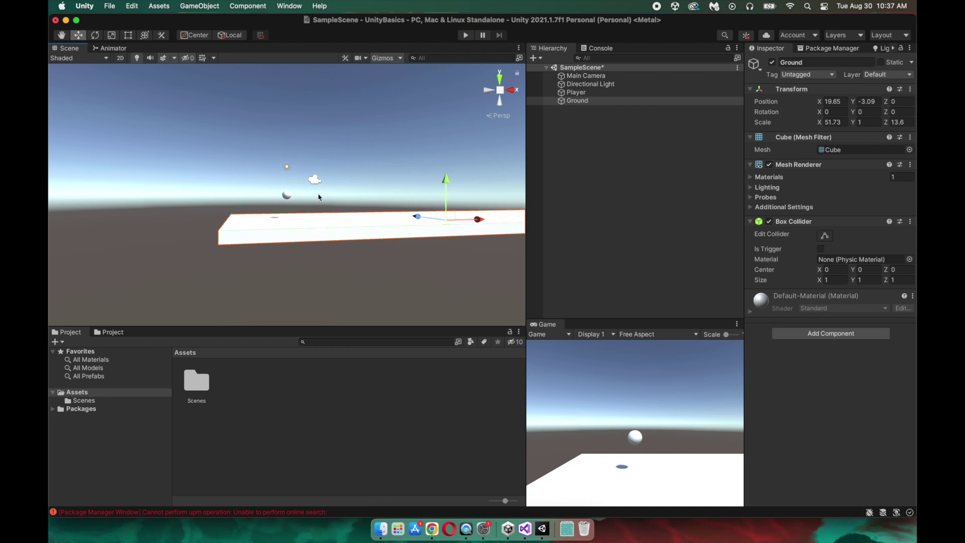
left_click(573, 94)
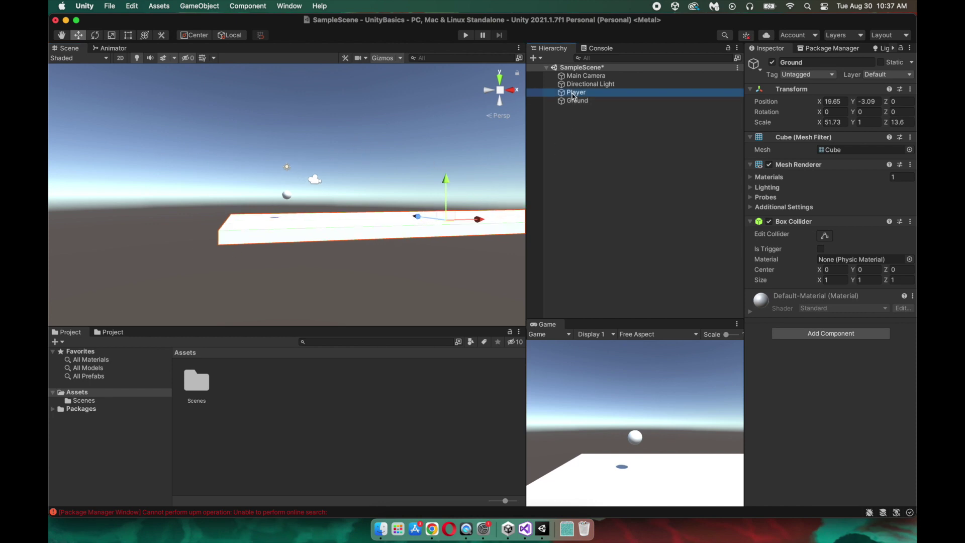
left_click_drag(285, 154, 287, 138)
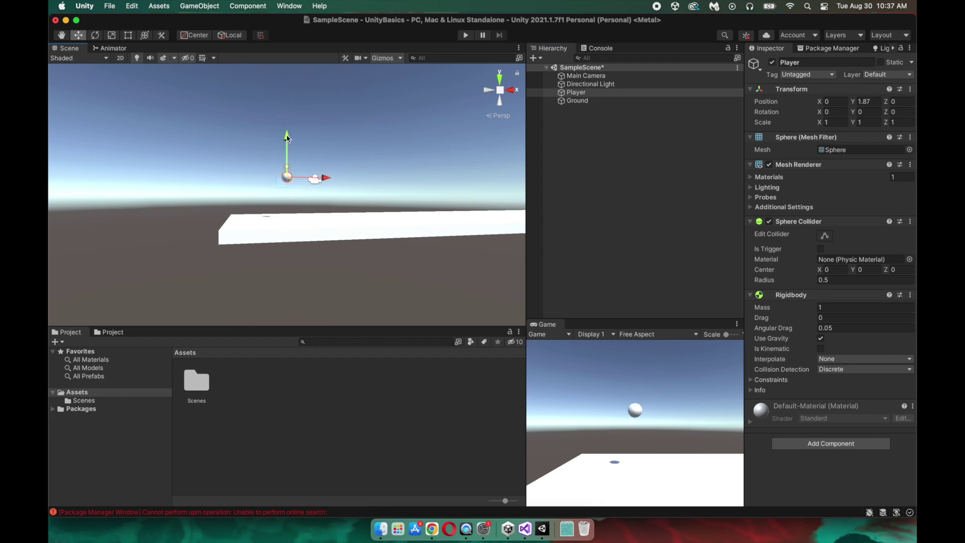
left_click(464, 35)
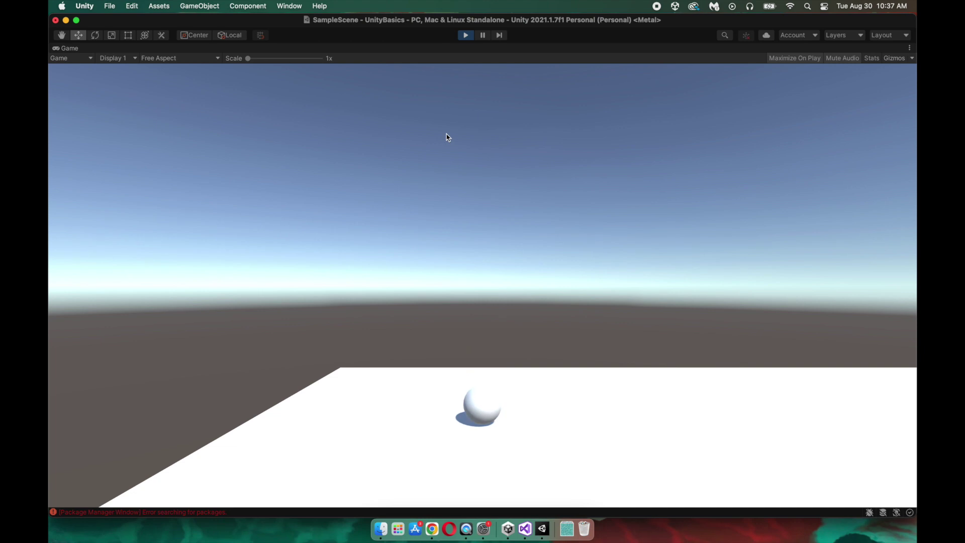
left_click(466, 35)
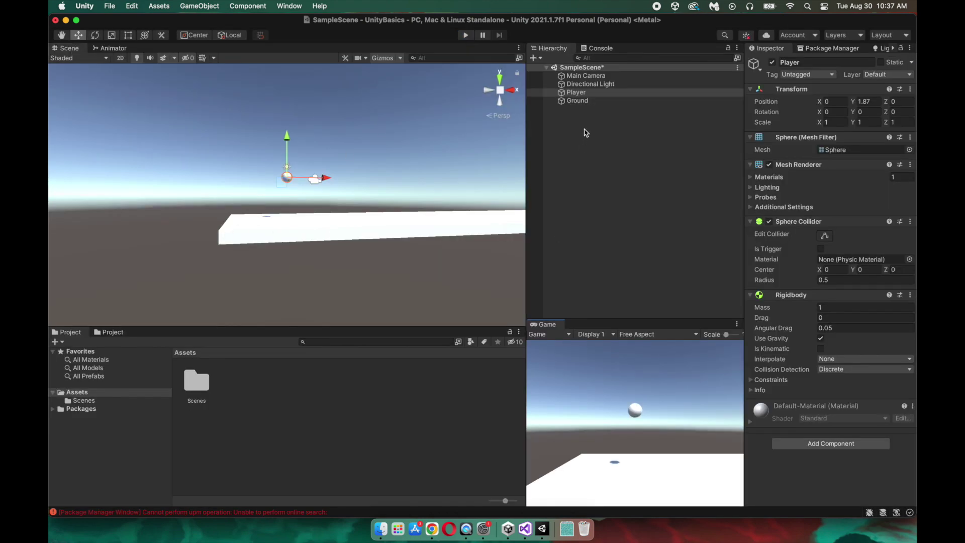
left_click(576, 100)
left_click(830, 333)
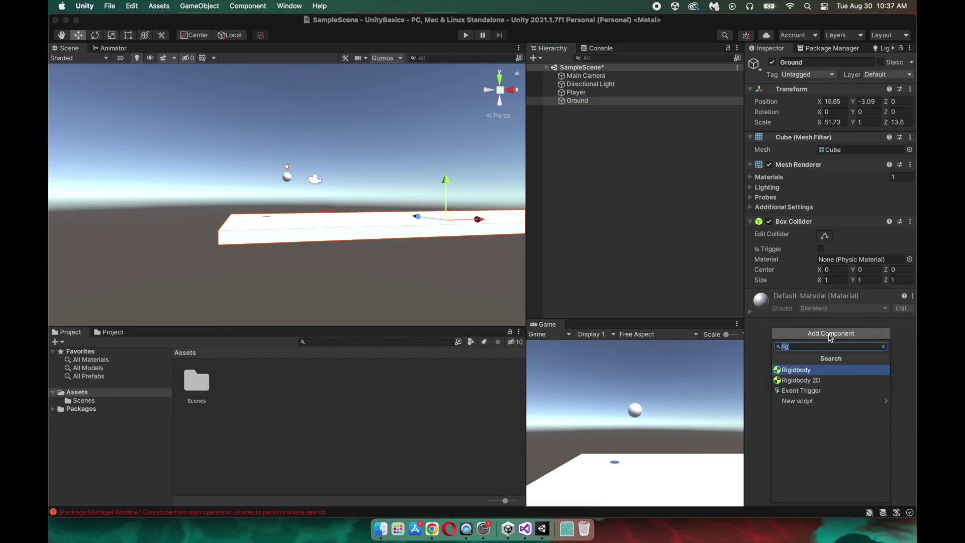
left_click(826, 370)
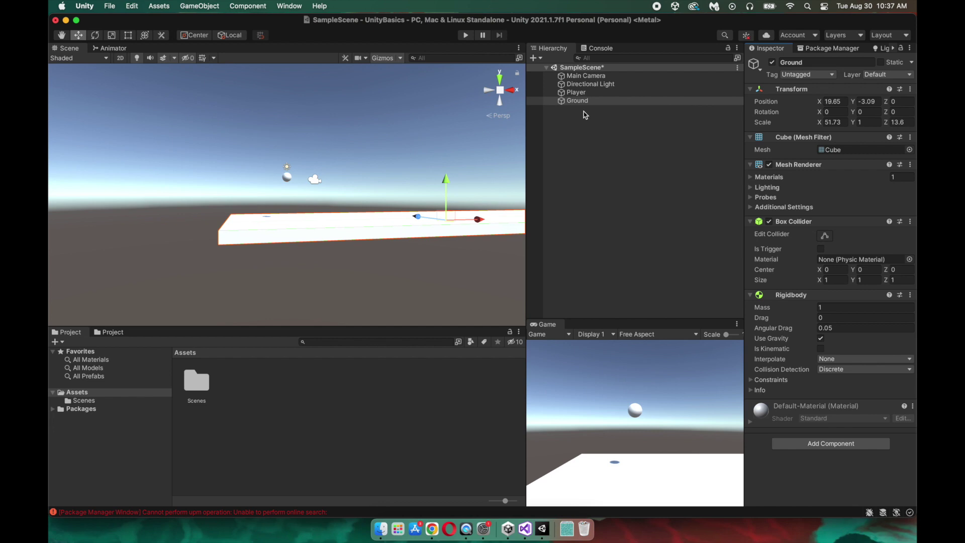
left_click(466, 37)
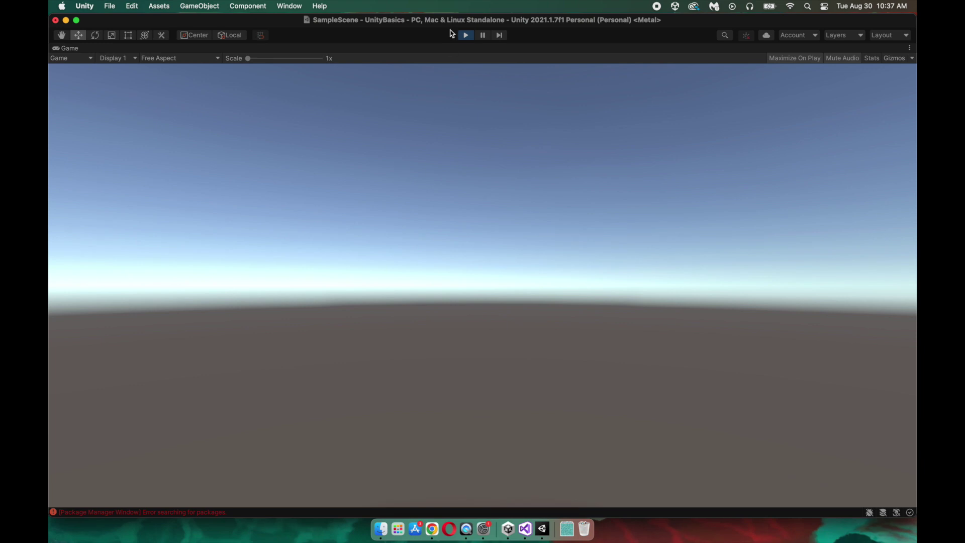
left_click(472, 36)
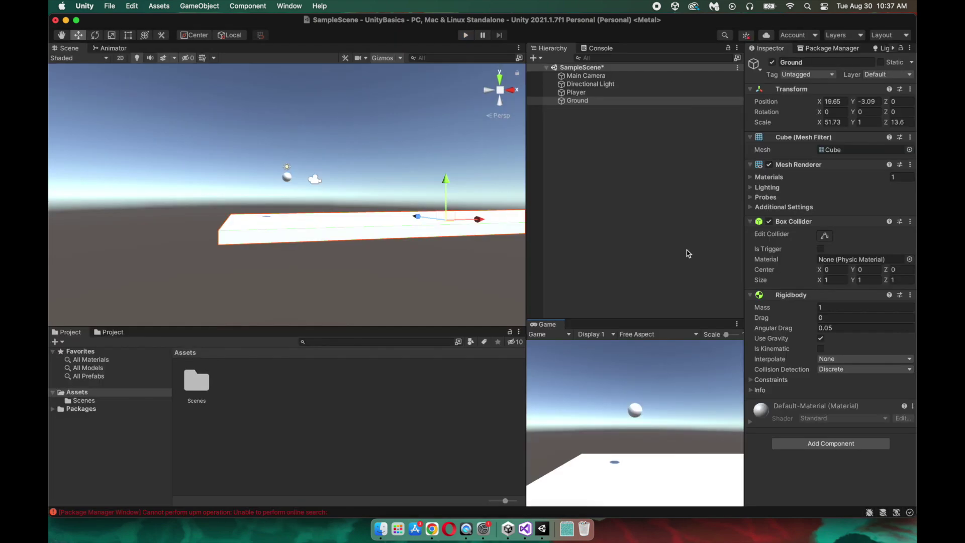
left_click(911, 296)
left_click(877, 322)
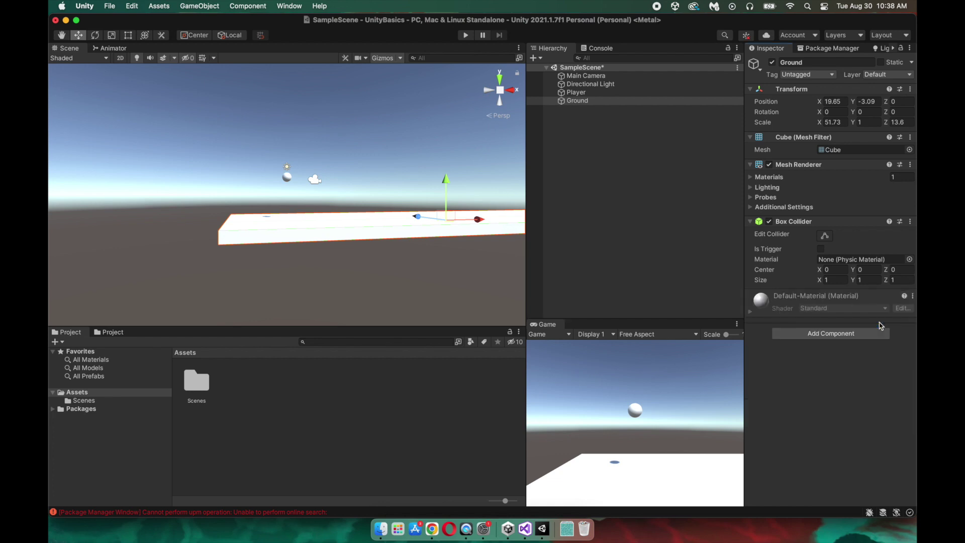
left_click(466, 35)
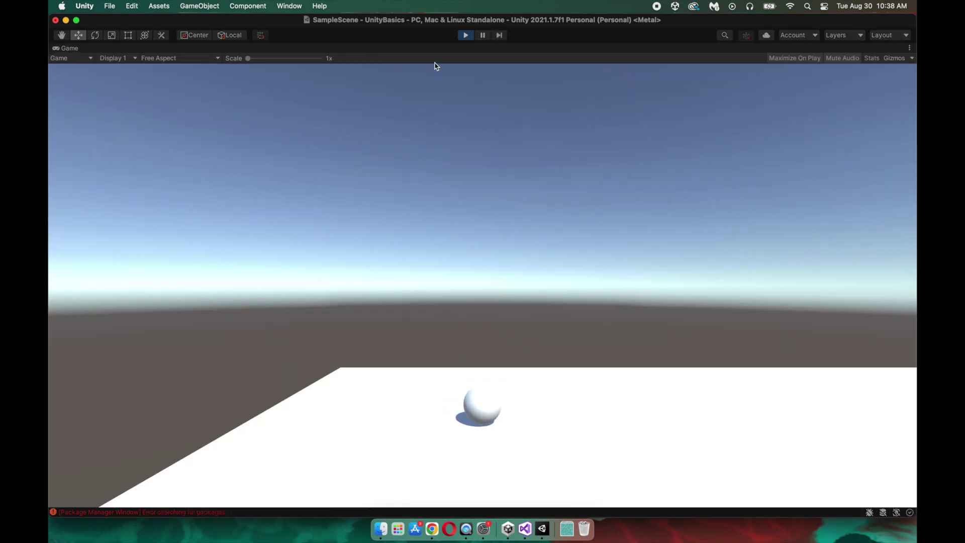
left_click(466, 35)
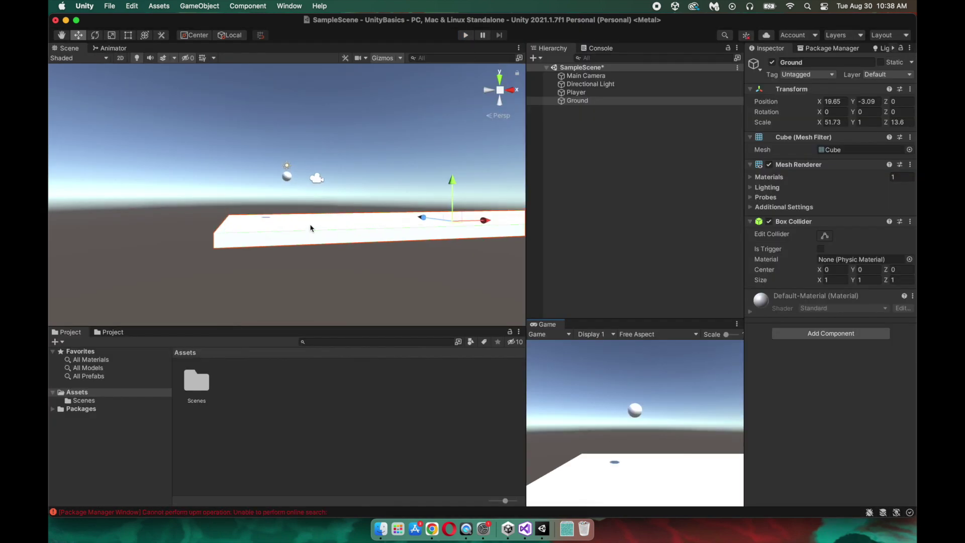
- Add a new cube, slide it along X, and widen it
left_click(627, 135)
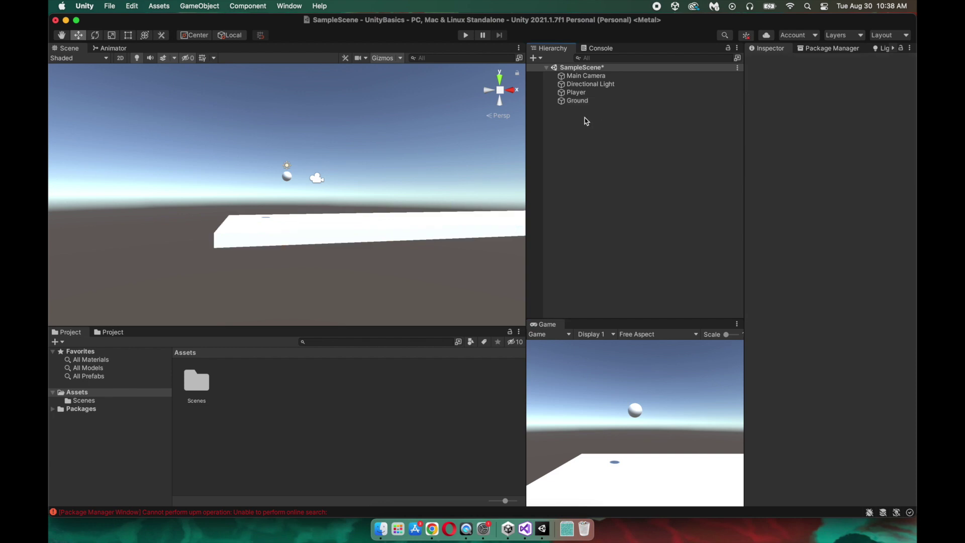
right_click(584, 118)
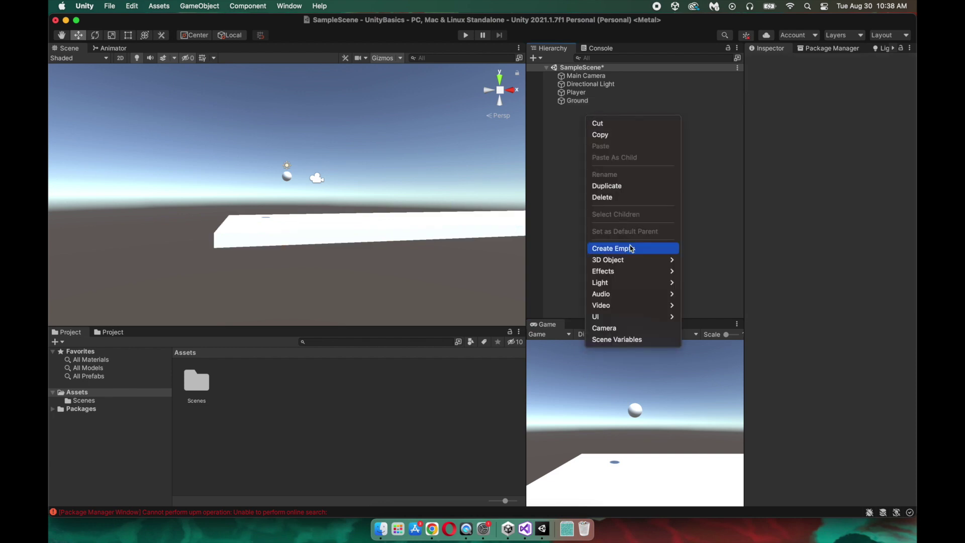
mouse_move(640, 266)
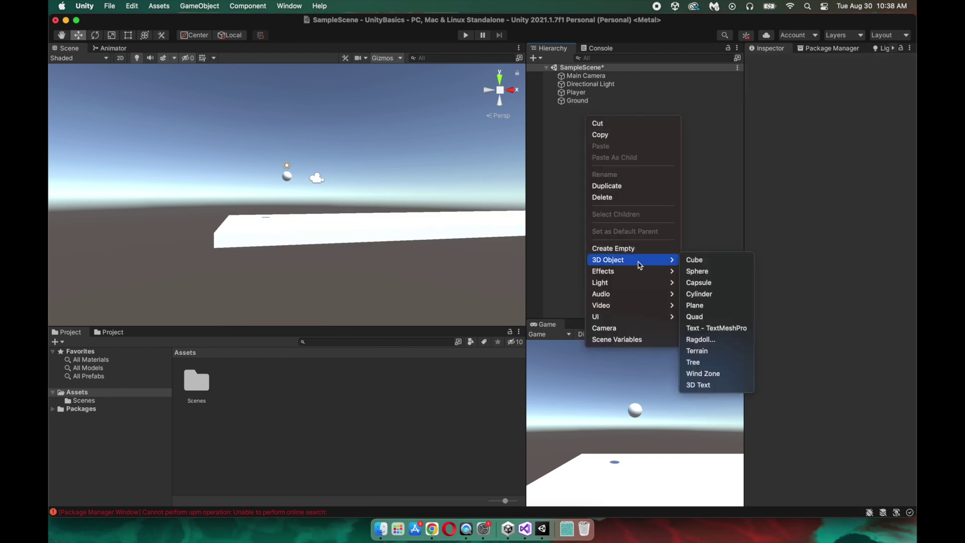
left_click(702, 264)
left_click_drag(325, 200, 387, 201)
left_click(577, 101)
left_click_drag(819, 123, 874, 125)
- Frame the new cube and rename it Enemy
left_click(574, 109)
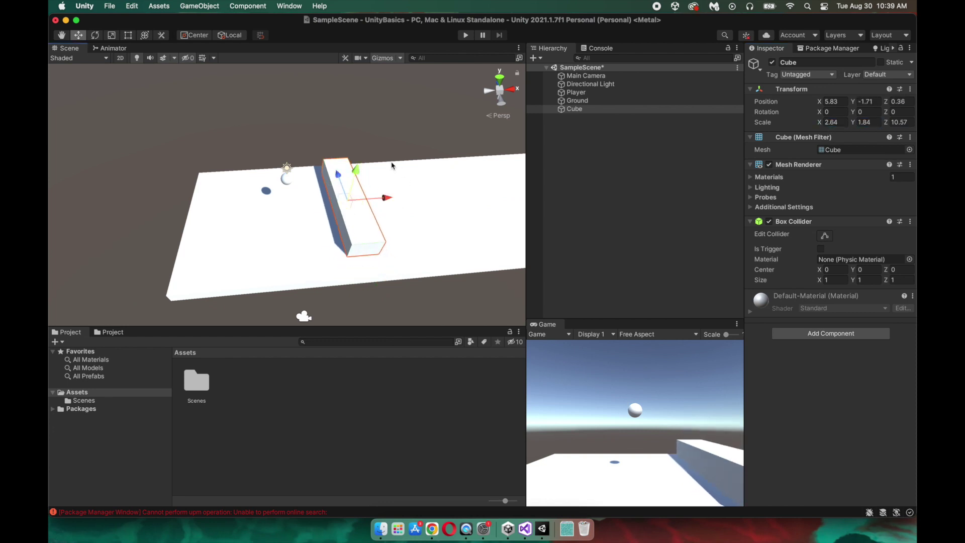
double_click(575, 109)
key("Return")
type("Enemy")
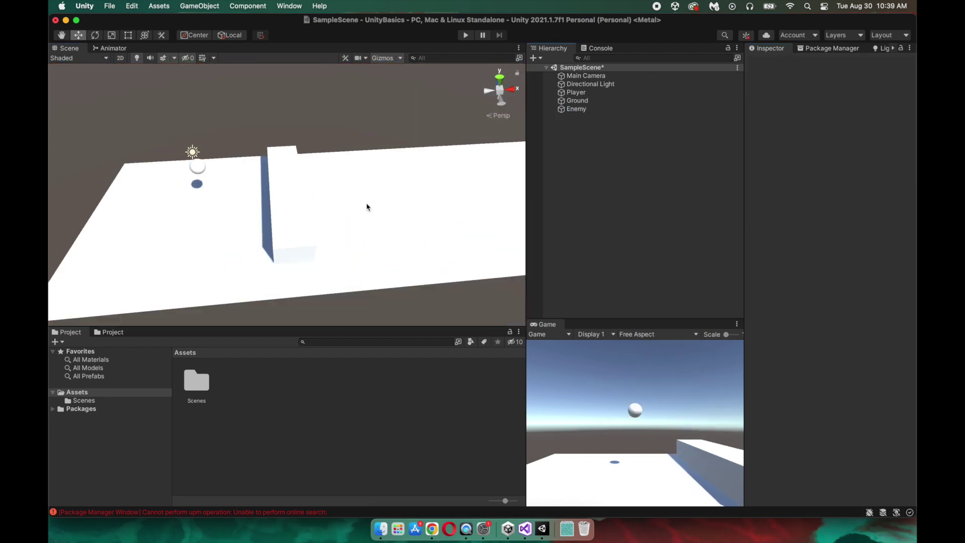
key("Return")
- Duplicate the wall into Enemy (1) to Enemy (3), spread them out, and heighten the original
scroll(367, 205, "down", 3)
key("cmd+d")
left_click_drag(315, 202, 382, 191)
left_click(581, 117, "shift")
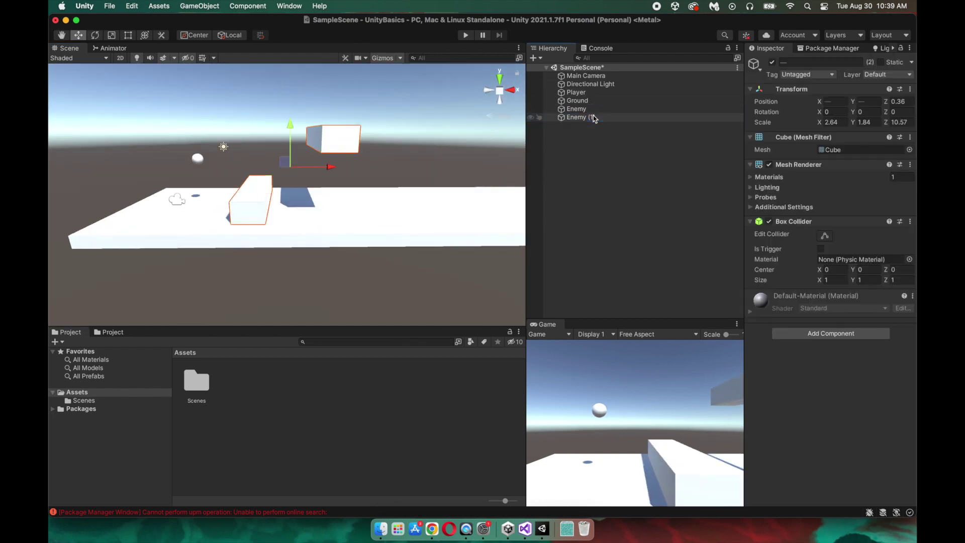
key("cmd+d")
left_click_drag(452, 180, 507, 177)
left_click(582, 109)
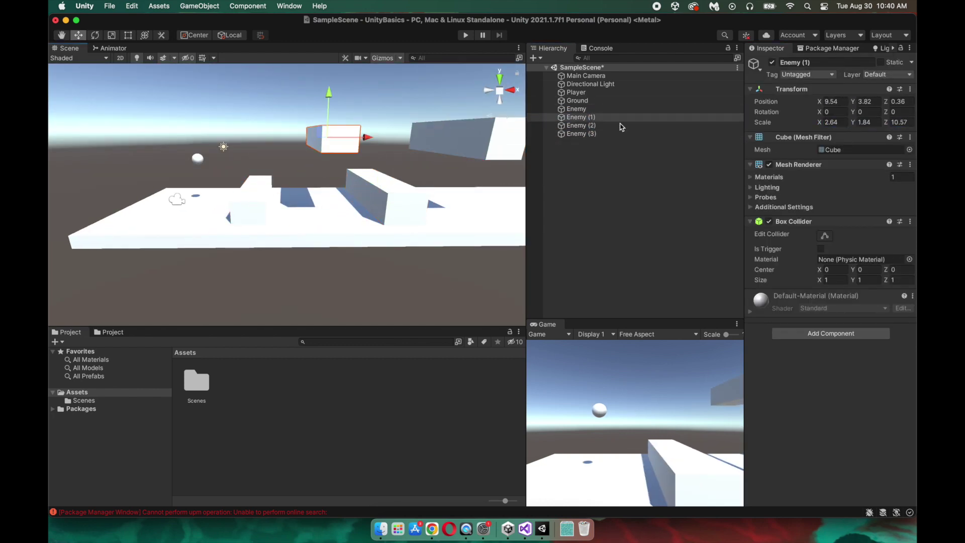
left_click_drag(854, 121, 872, 121)
left_click_drag(302, 211, 331, 208, "alt")
- Play-test the layout with the four Enemy walls, then reselect the Enemy cube
left_click(465, 35)
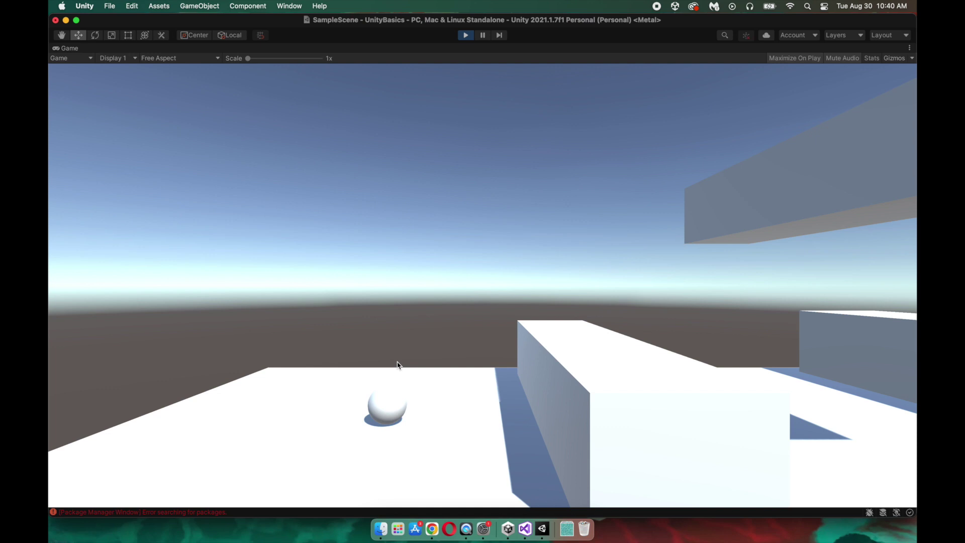
left_click(466, 36)
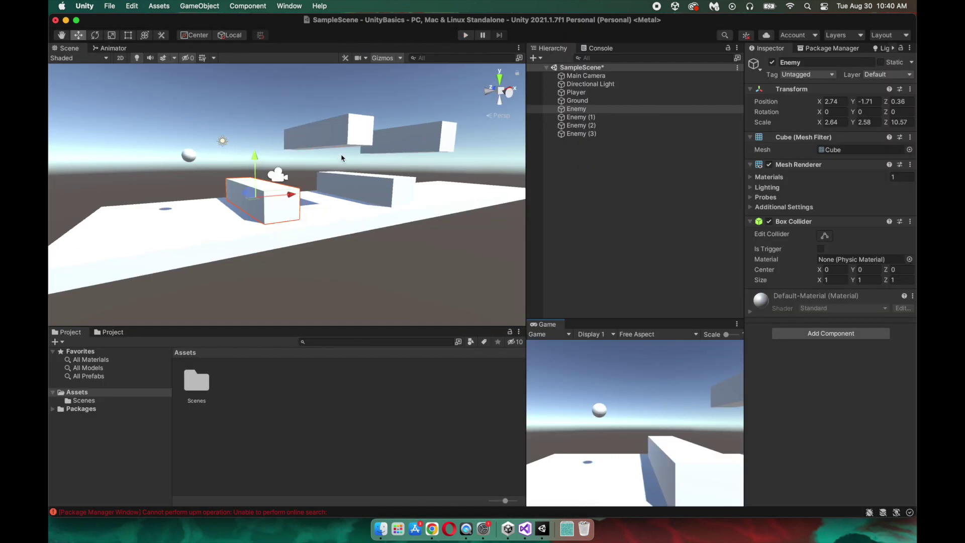
left_click(350, 140)
left_click(291, 201)
- Create a folder named Materials under Assets and open it
left_click(116, 411)
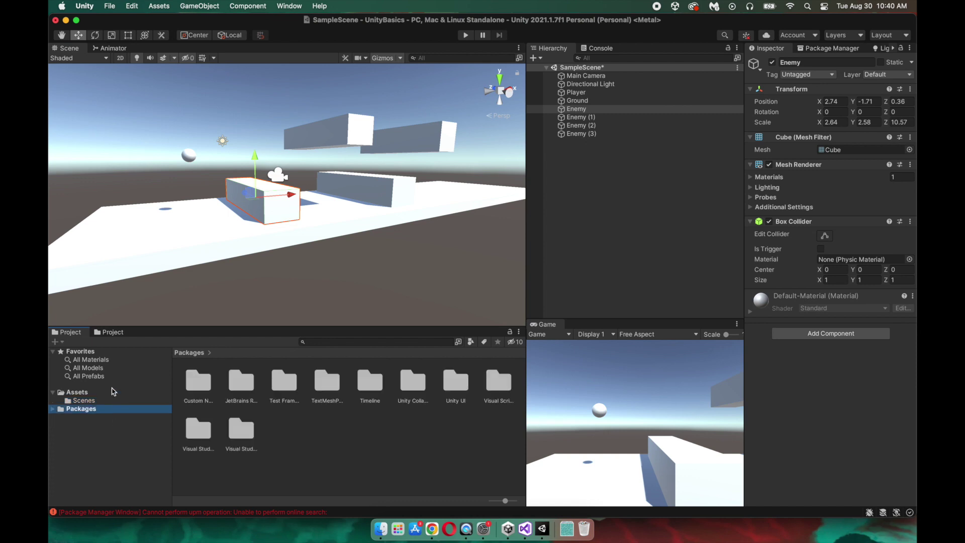
left_click(114, 392)
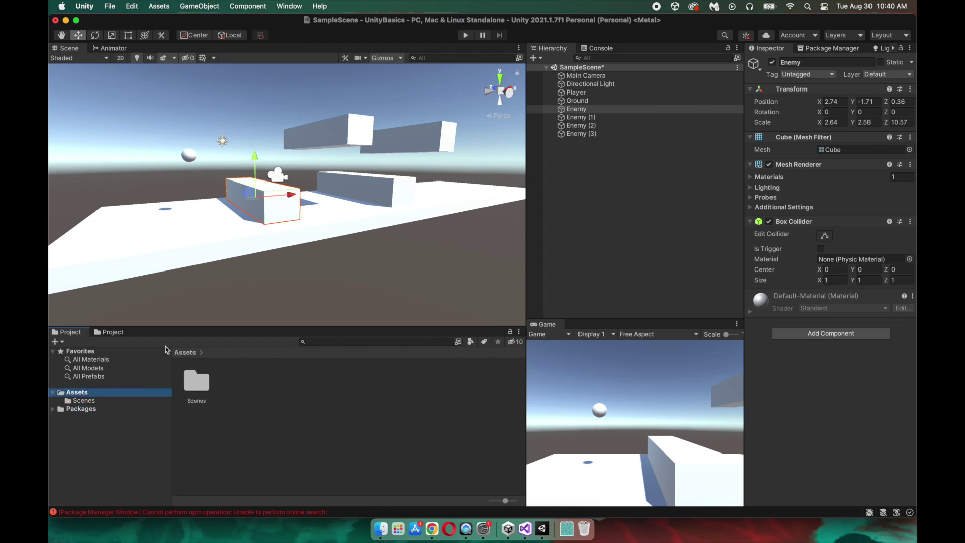
right_click(247, 388)
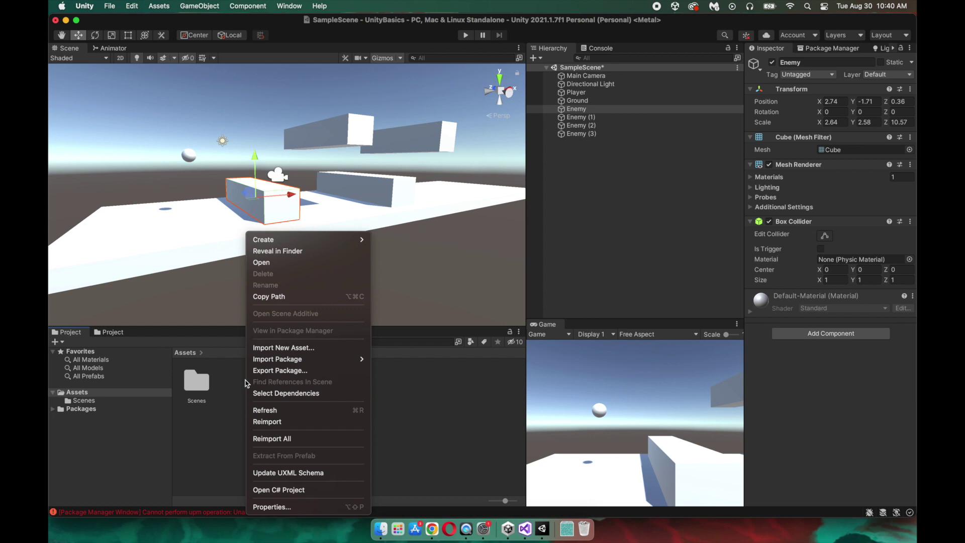
mouse_move(309, 244)
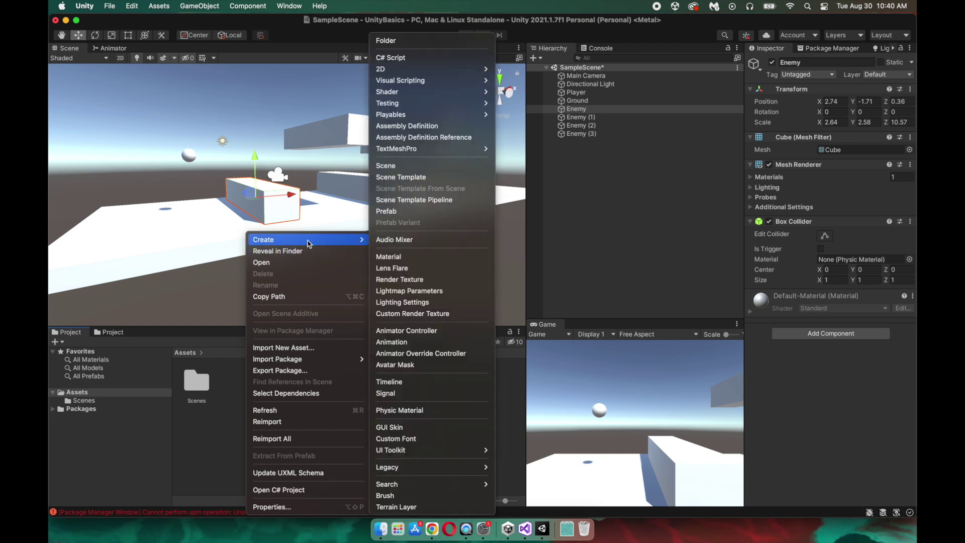
left_click(397, 40)
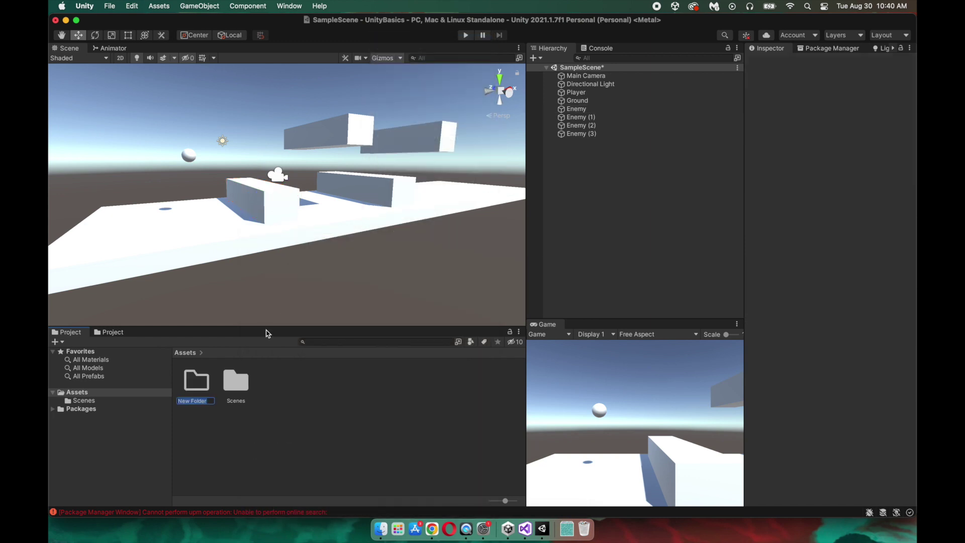
type("Materials")
key("Return")
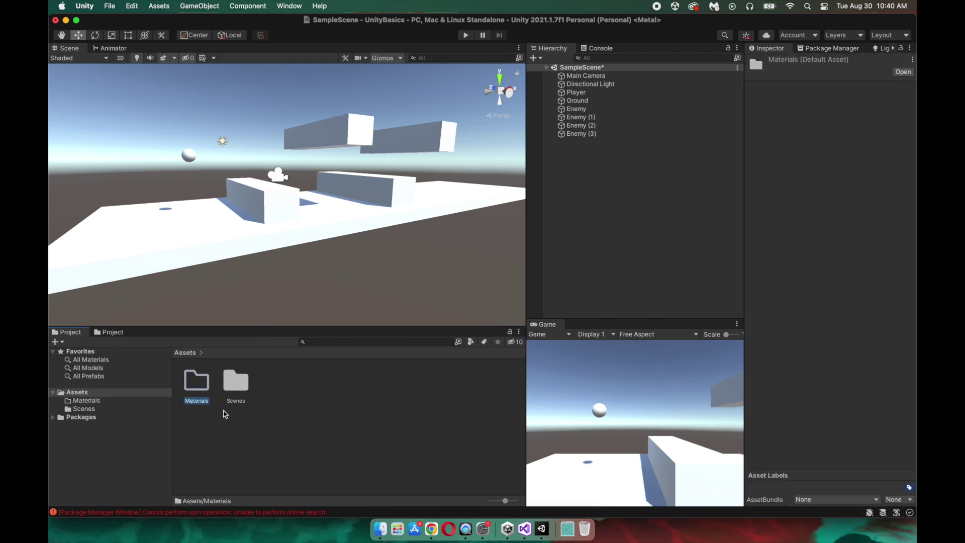
double_click(200, 385)
- Create a new material named Enemy in the Materials folder
right_click(192, 375)
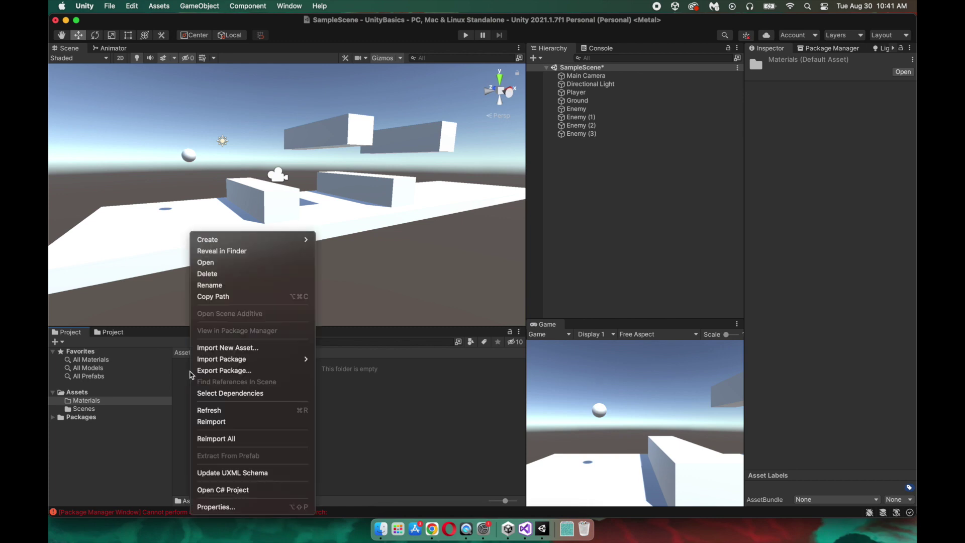
mouse_move(236, 243)
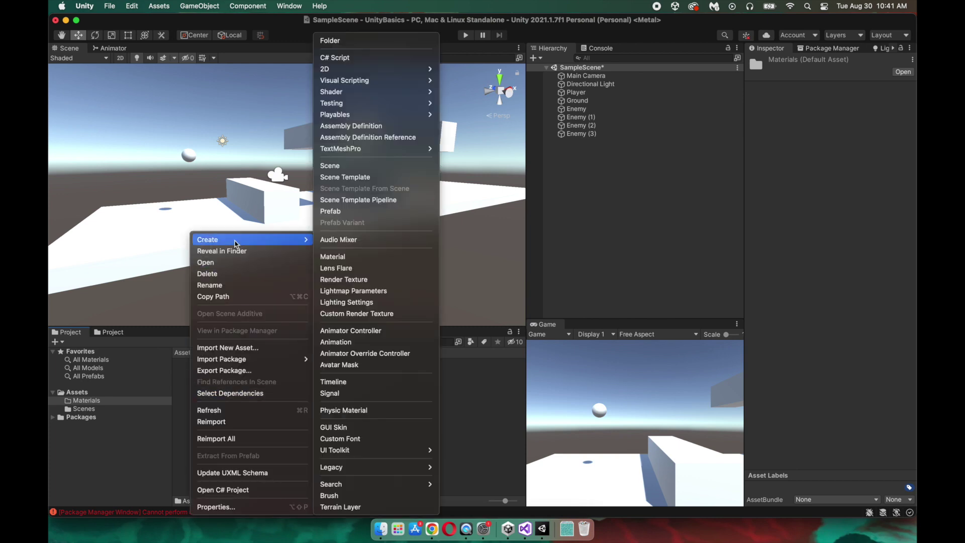
left_click(362, 256)
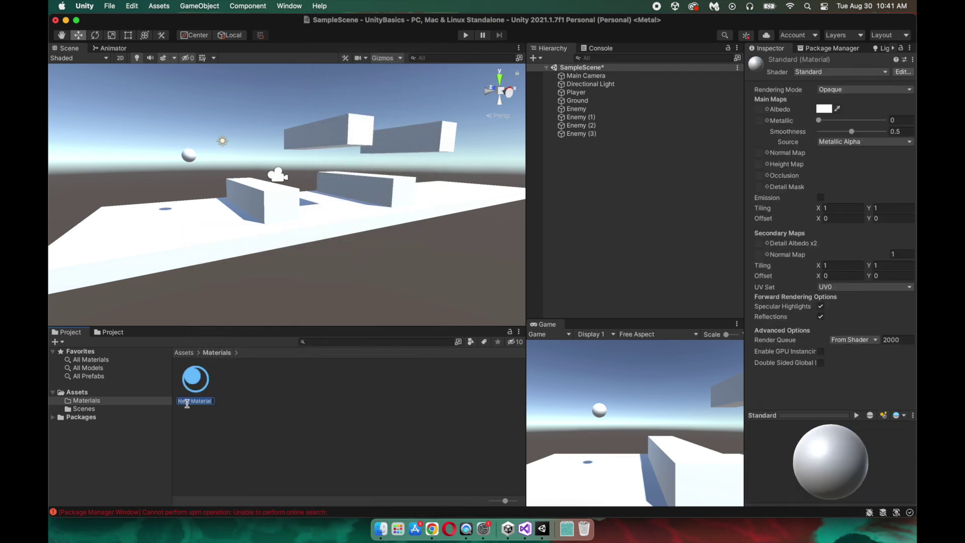
type("Enemy")
key("Return")
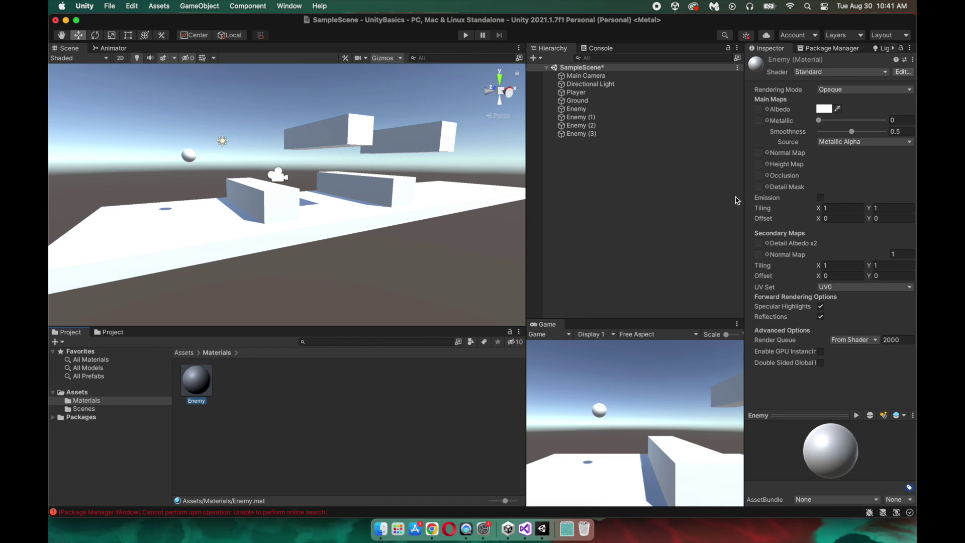
- Set the Enemy material's Albedo to green and apply it to the four enemy walls
left_click_drag(744, 200, 722, 201)
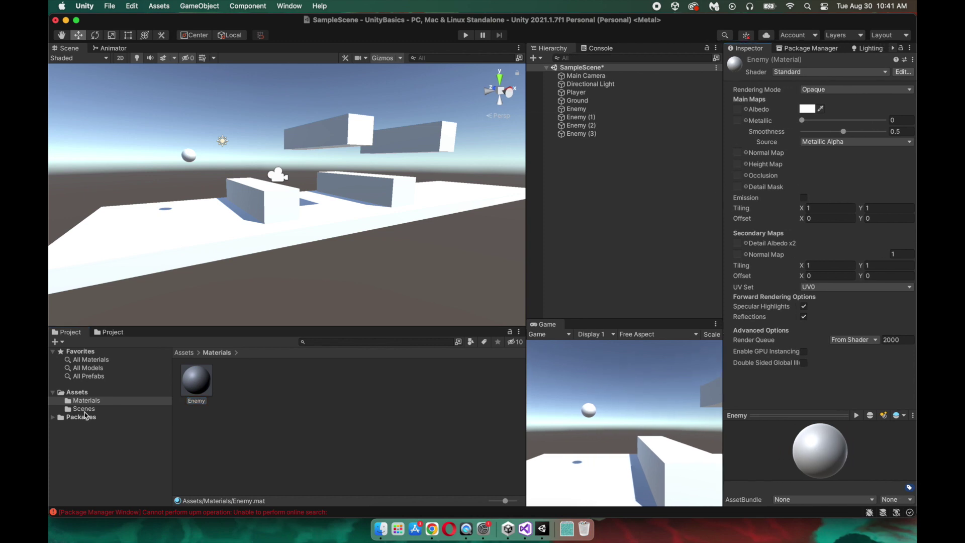
left_click(84, 411)
left_click(120, 401)
left_click(197, 381)
left_click(807, 109)
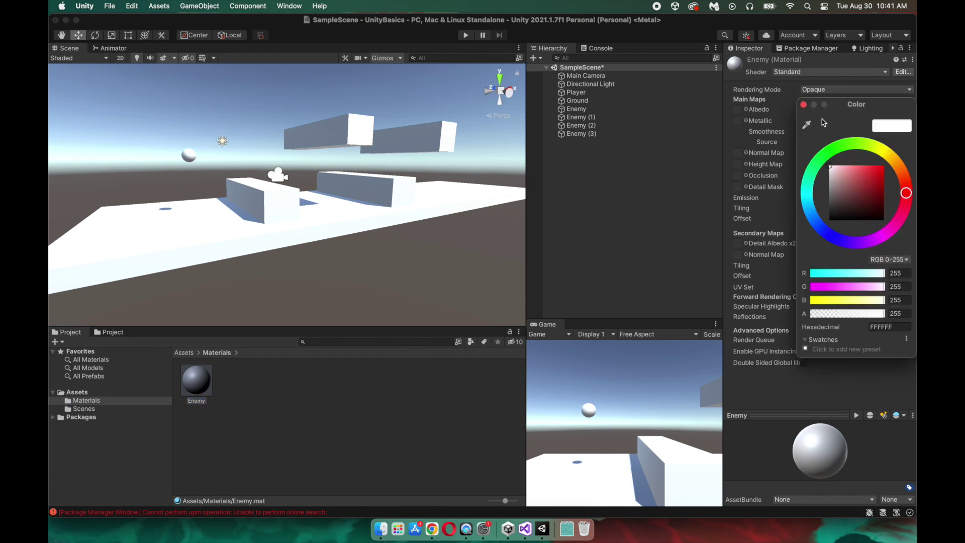
left_click(844, 149)
left_click_drag(850, 178, 855, 186)
left_click(267, 405)
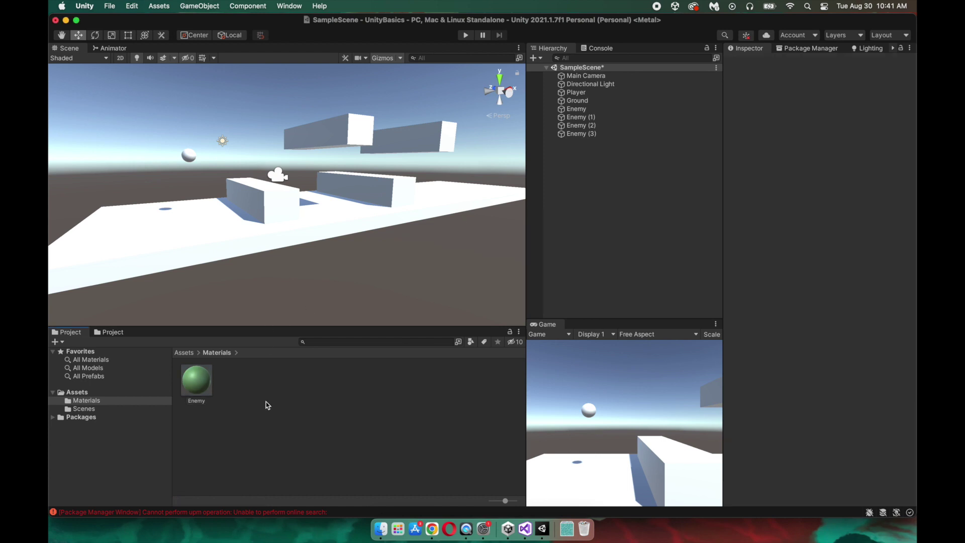
left_click_drag(206, 390, 422, 144)
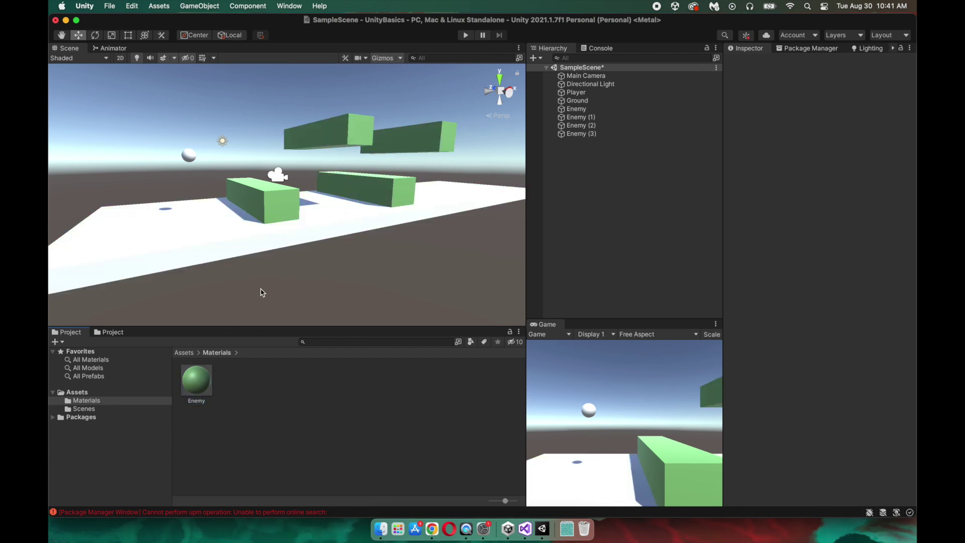
- Create a new material named Player in the Materials folder and make its Albedo blue
right_click(269, 382)
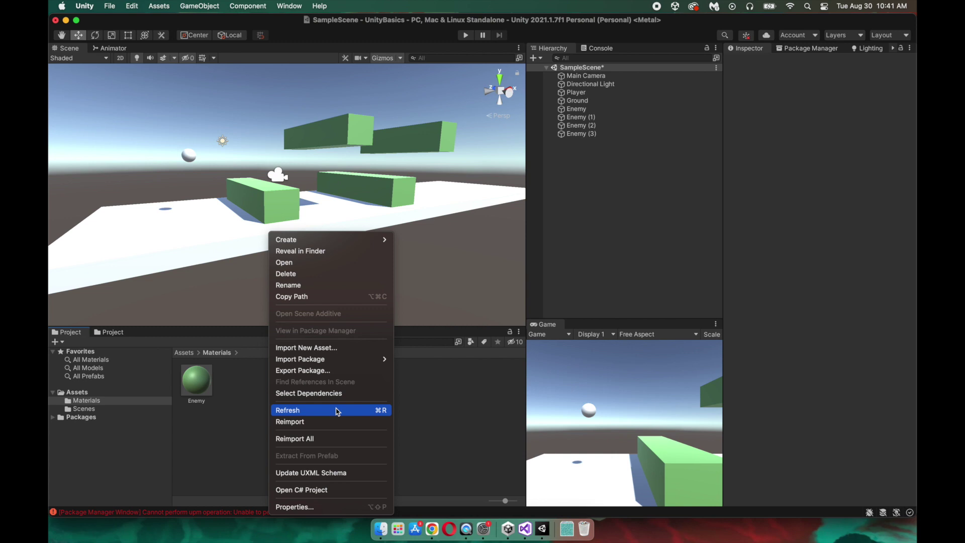
mouse_move(360, 240)
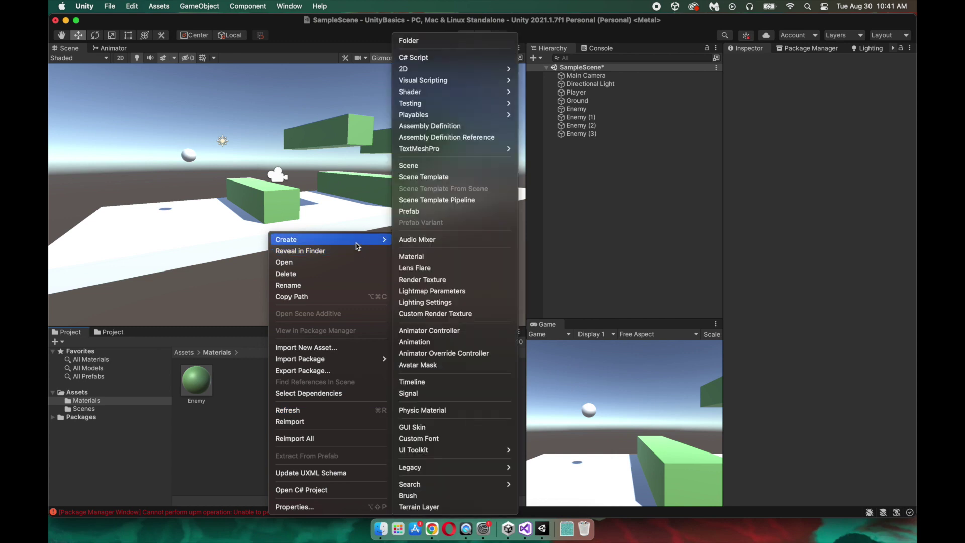
left_click(442, 261)
type("Player")
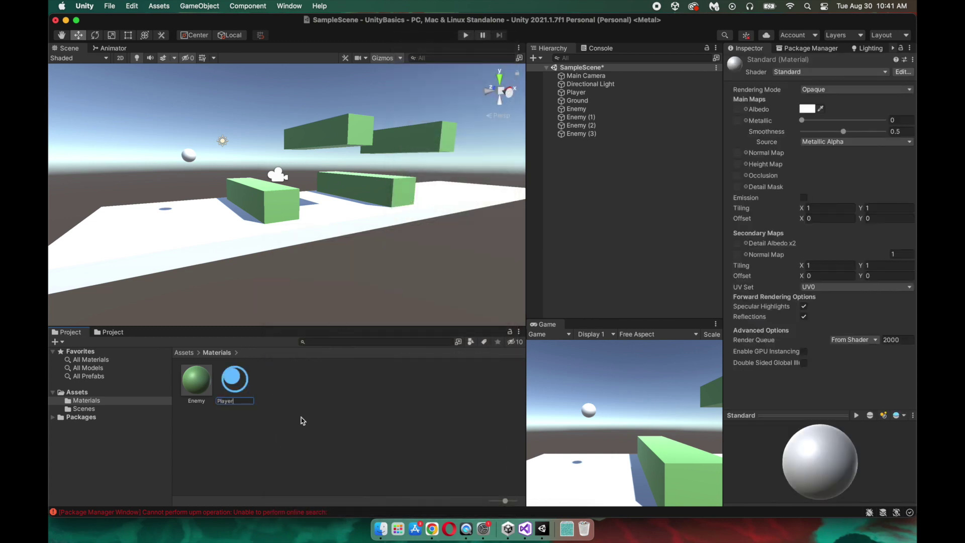
key("Return")
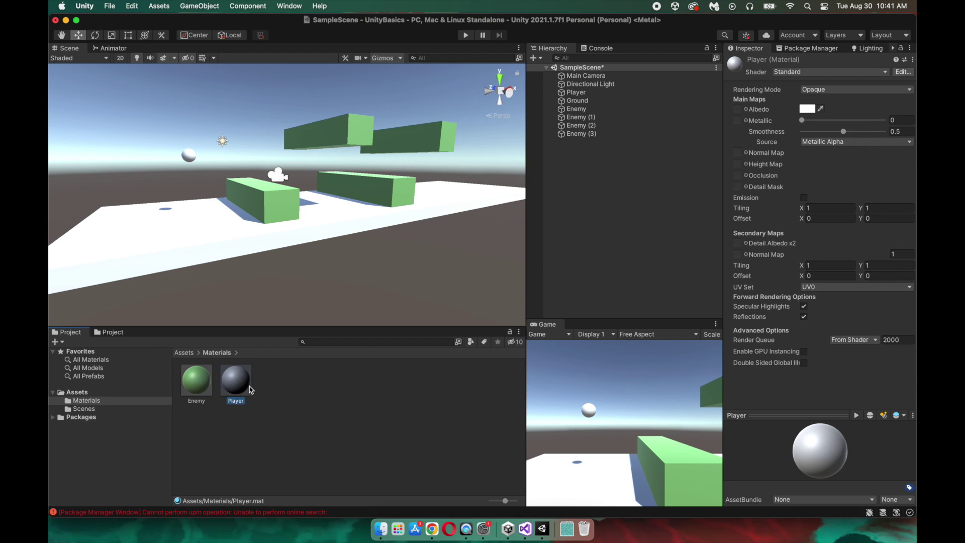
left_click(806, 111)
left_click_drag(844, 243, 831, 235)
left_click_drag(862, 179, 874, 190)
- Apply the Player material to the white sphere and brighten its blue
left_click_drag(242, 397, 189, 155)
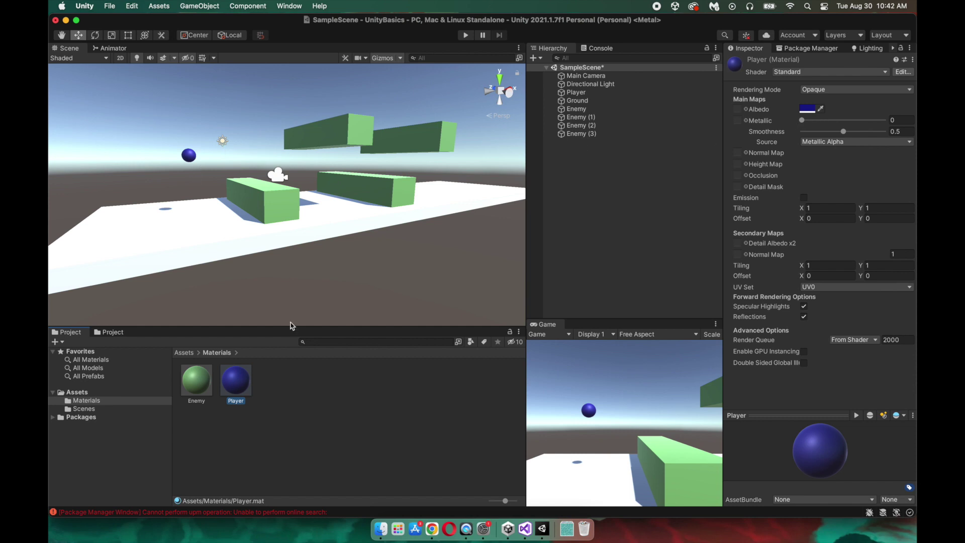
left_click(806, 109)
left_click_drag(864, 195, 867, 176)
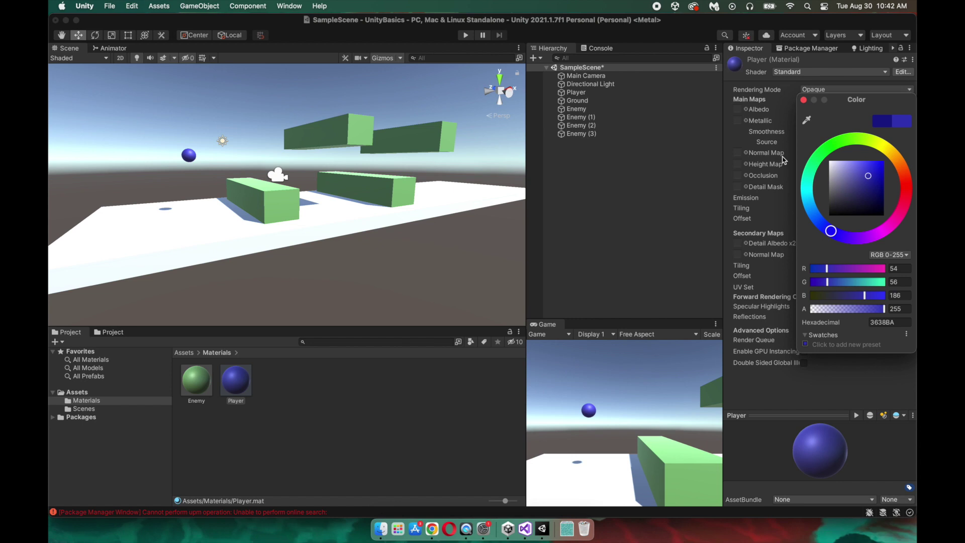
left_click(777, 122)
- Set Player's Metallic to 1, fine-tune the blue hue, and set Smoothness to 0.488
left_click_drag(805, 122, 889, 132)
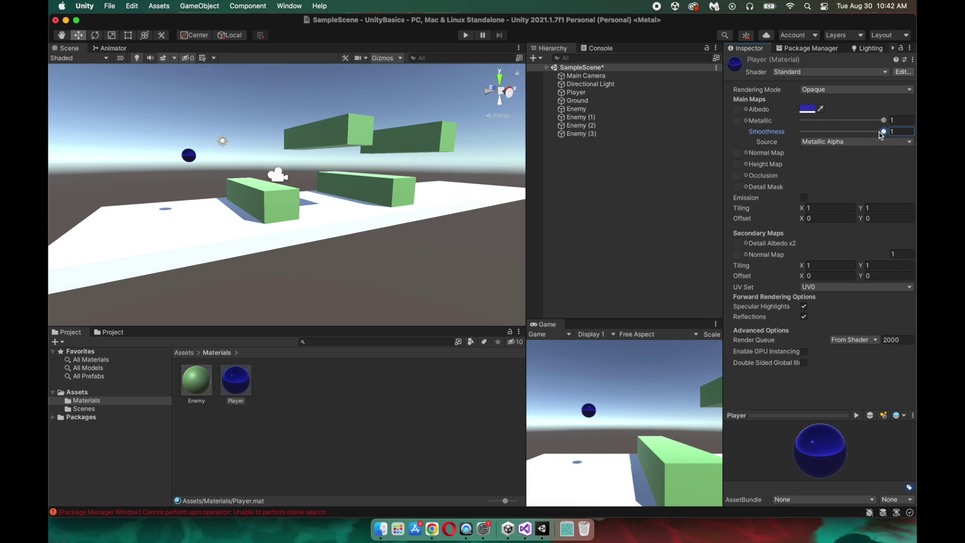
left_click(808, 109)
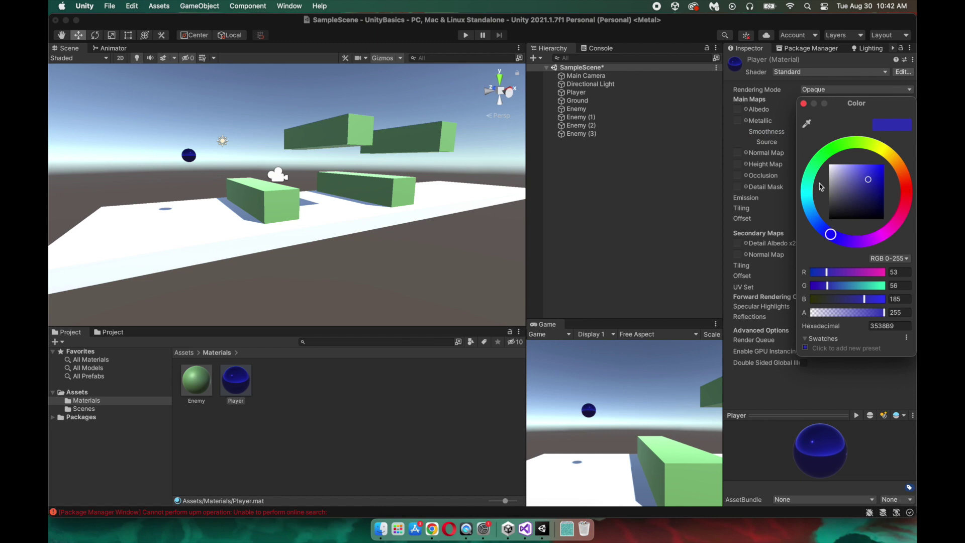
left_click_drag(815, 217, 791, 219)
left_click(774, 109)
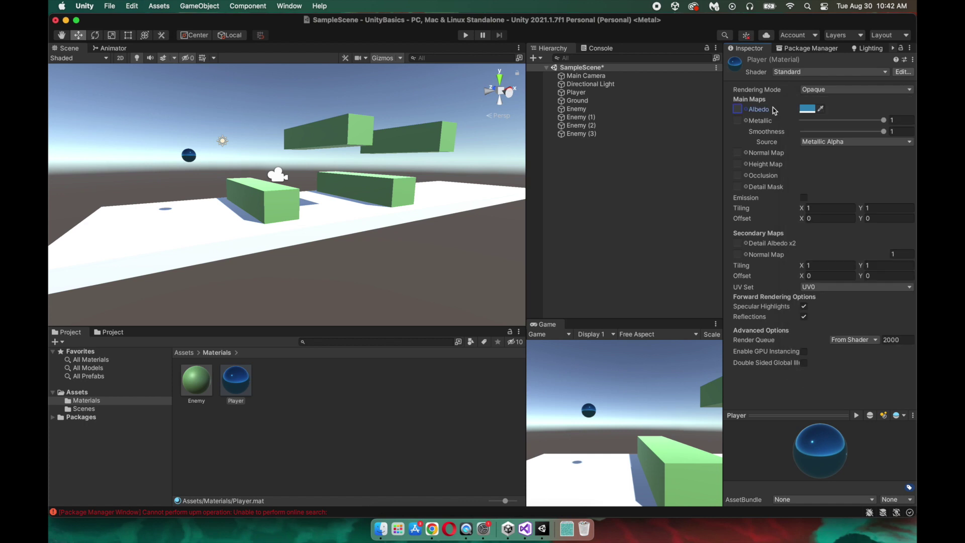
left_click(879, 133)
left_click_drag(879, 133, 842, 132)
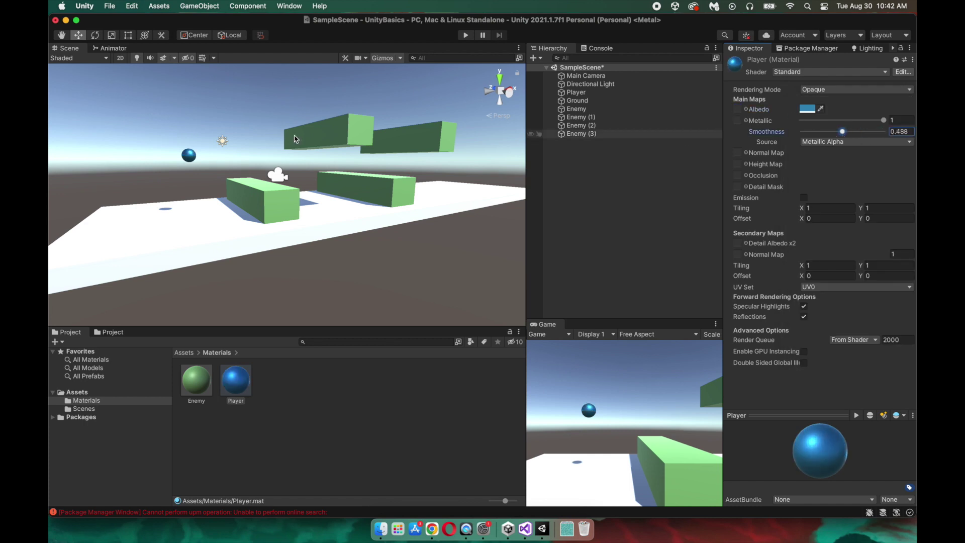
scroll(201, 267, "down", 5)
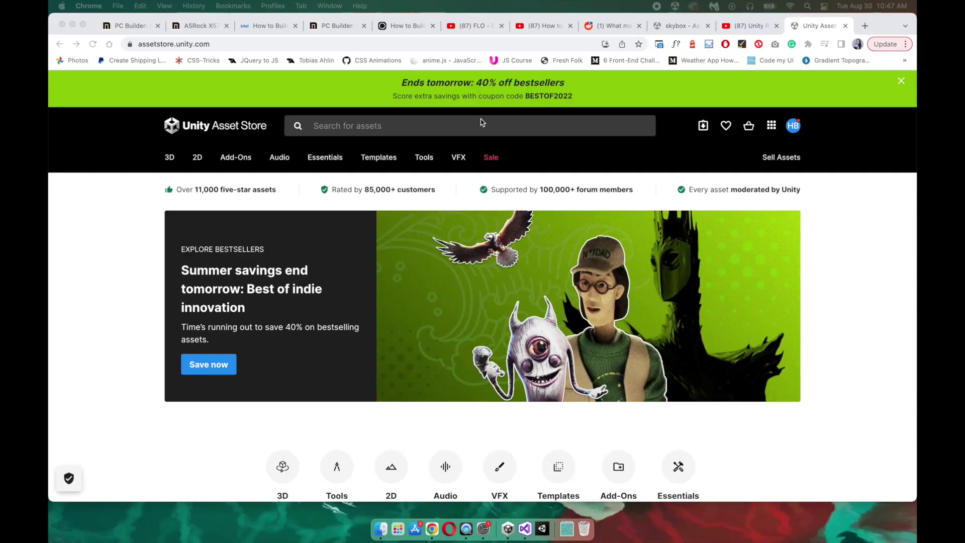
- Search the Asset Store for 'skybox' and filter the results to free assets
left_click(482, 123)
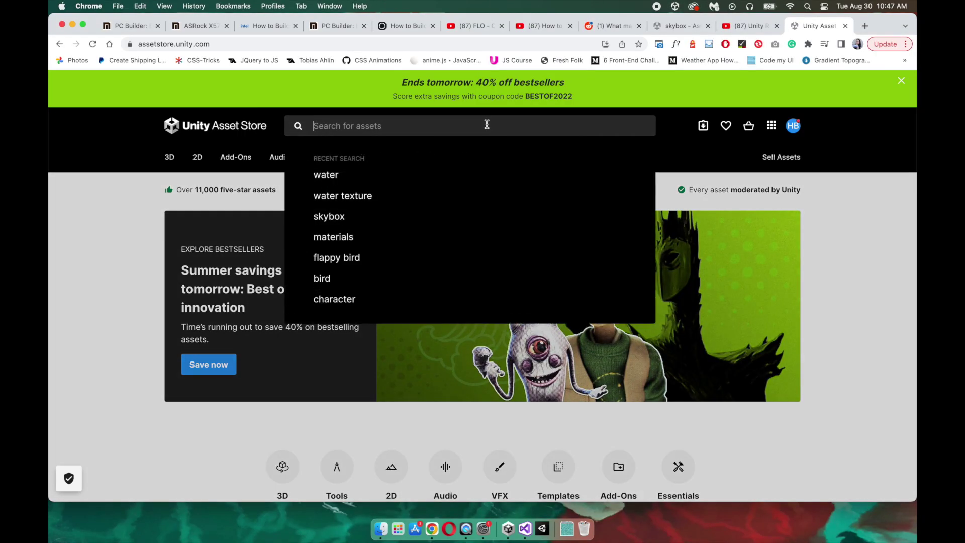
type("skybox")
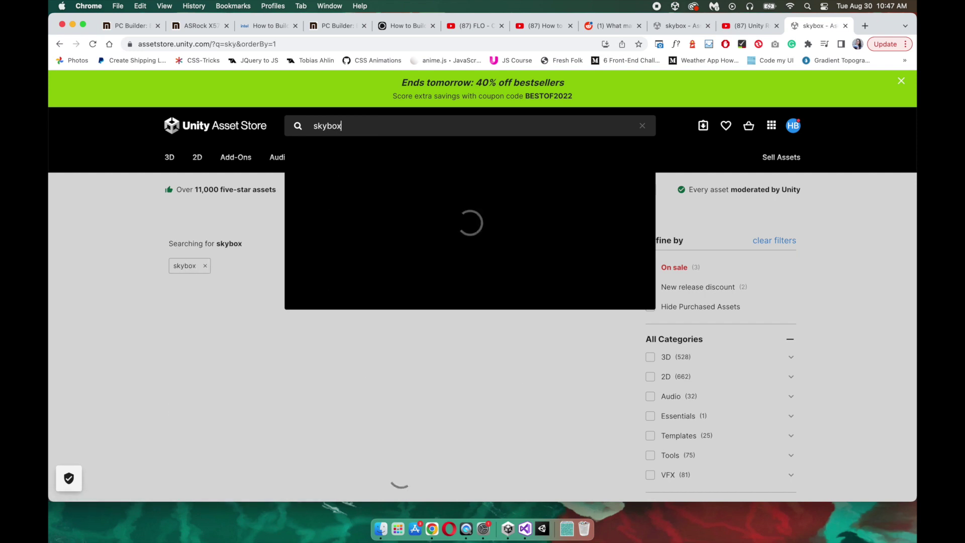
key("Return")
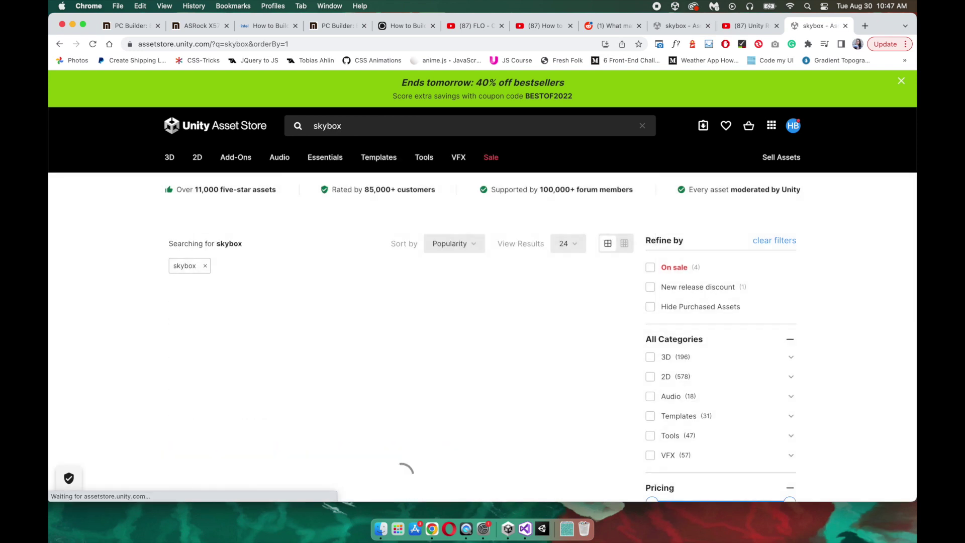
scroll(574, 295, "down", 3)
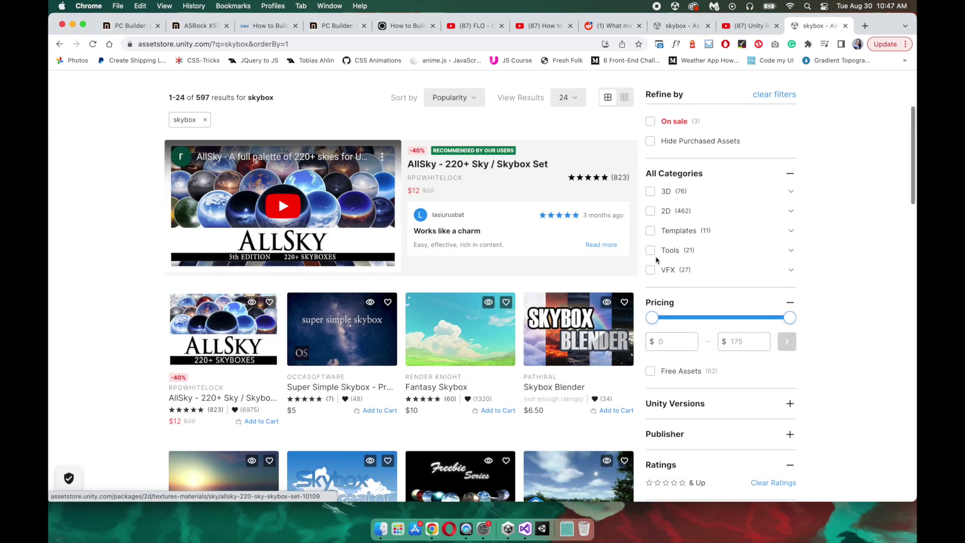
left_click(651, 371)
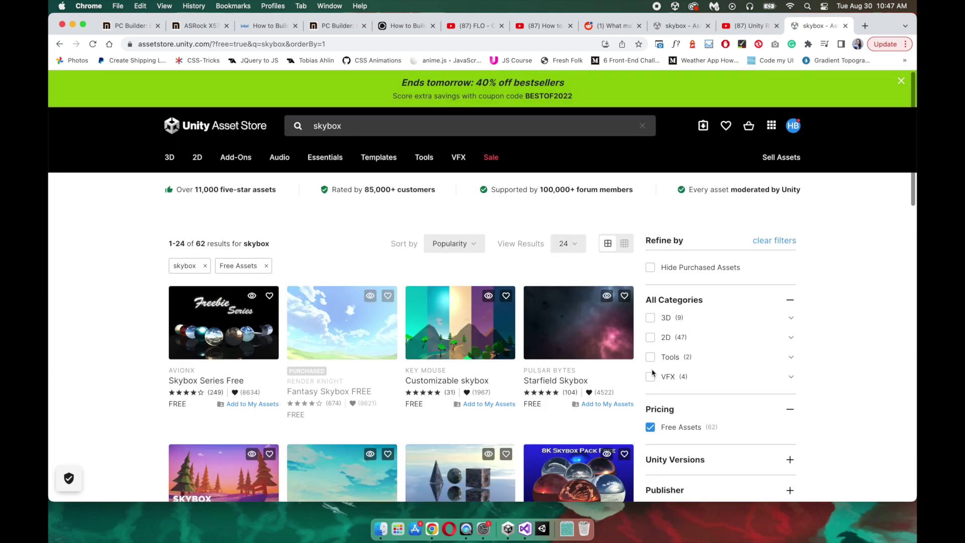
- Find the Fantasy Skybox FREE asset and send it to Unity with Open in Unity
scroll(706, 392, "down", 3)
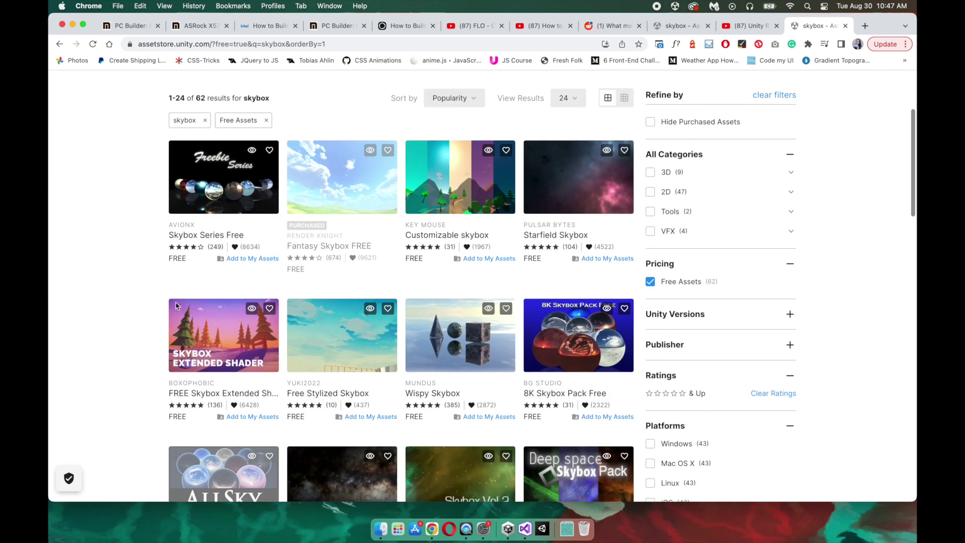
scroll(624, 452, "down", 6)
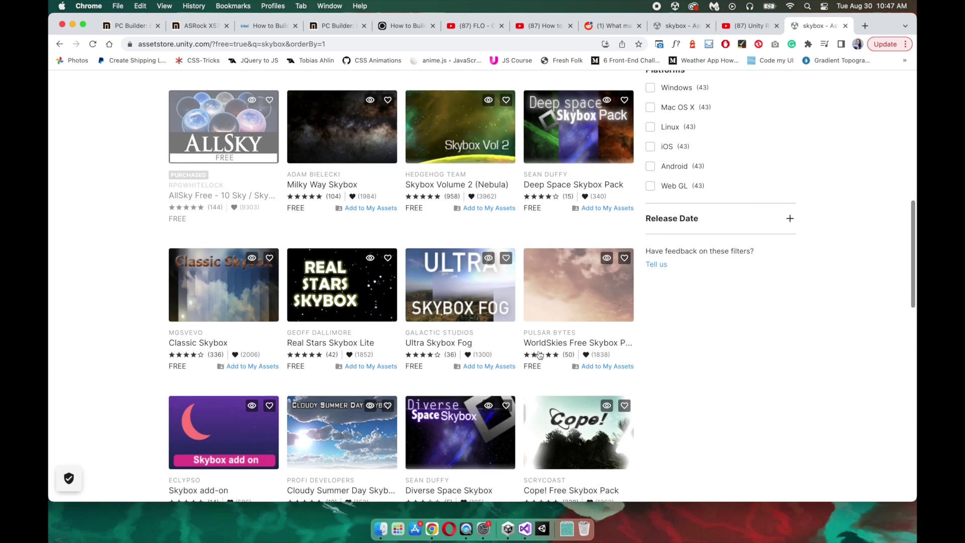
scroll(546, 328, "up", 10)
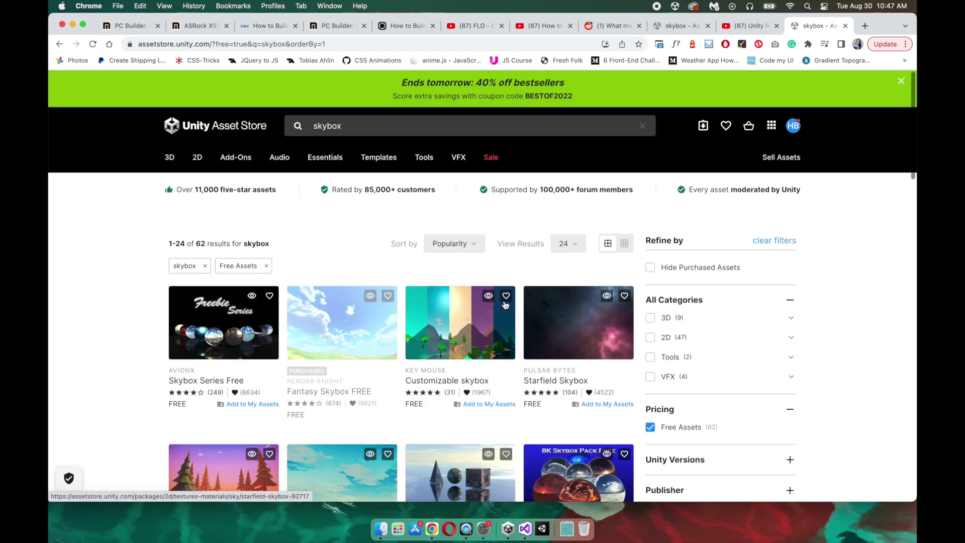
left_click(360, 328)
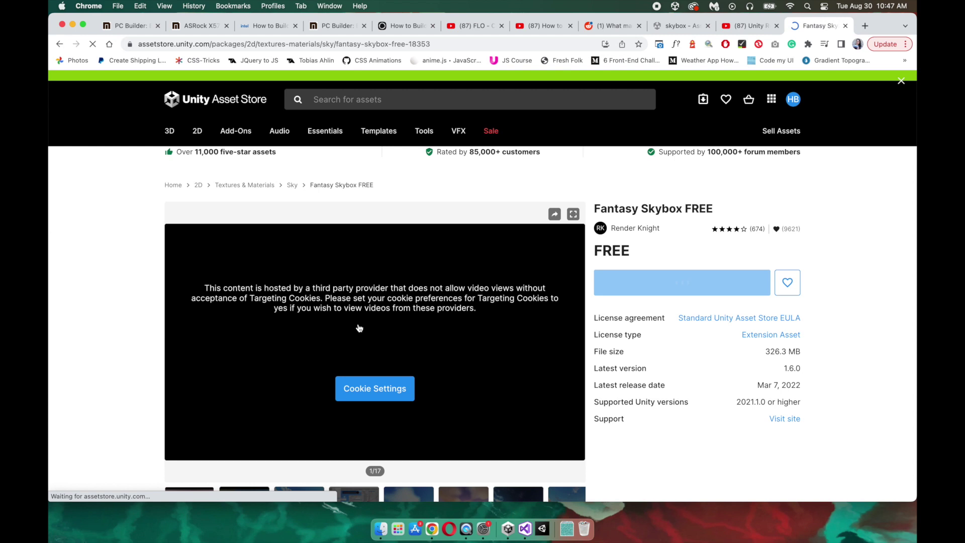
scroll(603, 326, "down", 2)
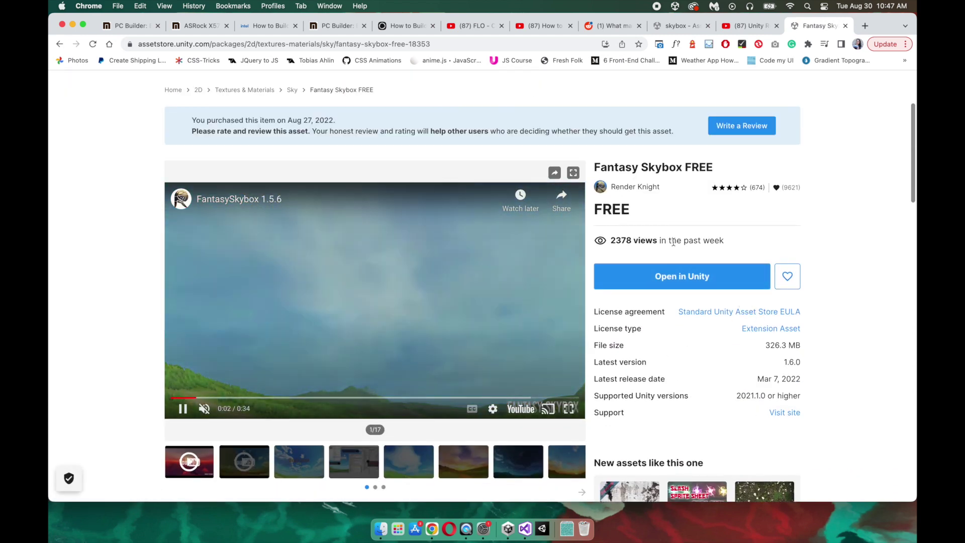
left_click(695, 285)
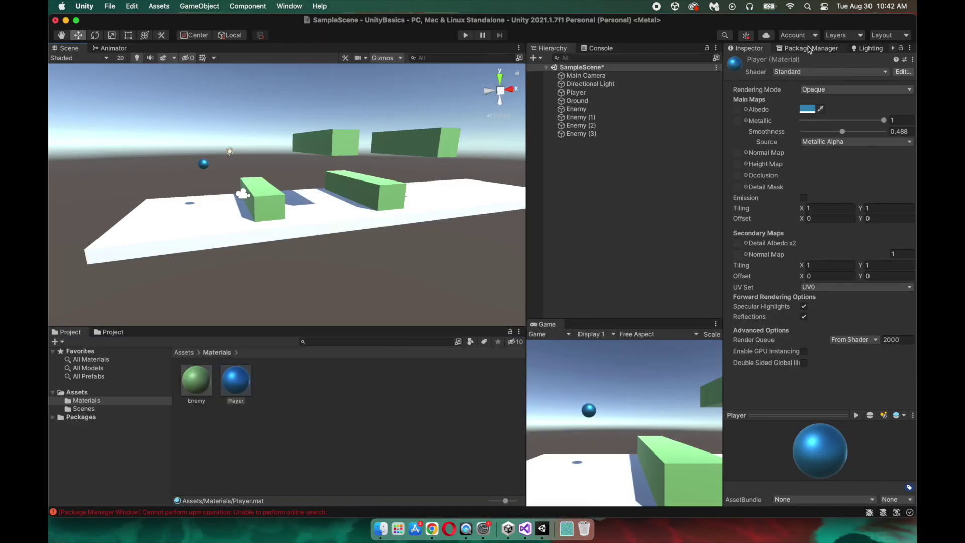
- Show My Assets in the Package Manager so purchased packages like Fantasy Skybox FREE appear
left_click(808, 48)
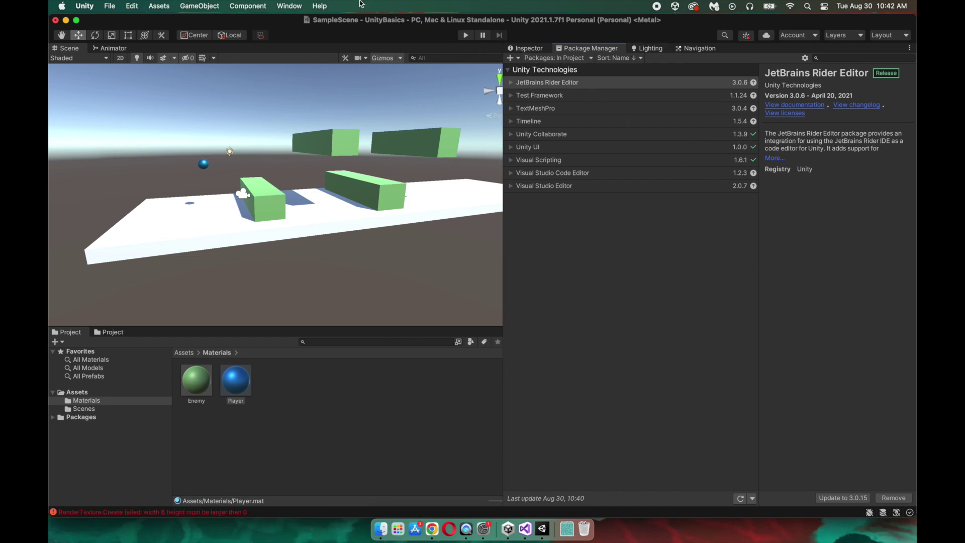
left_click(288, 5)
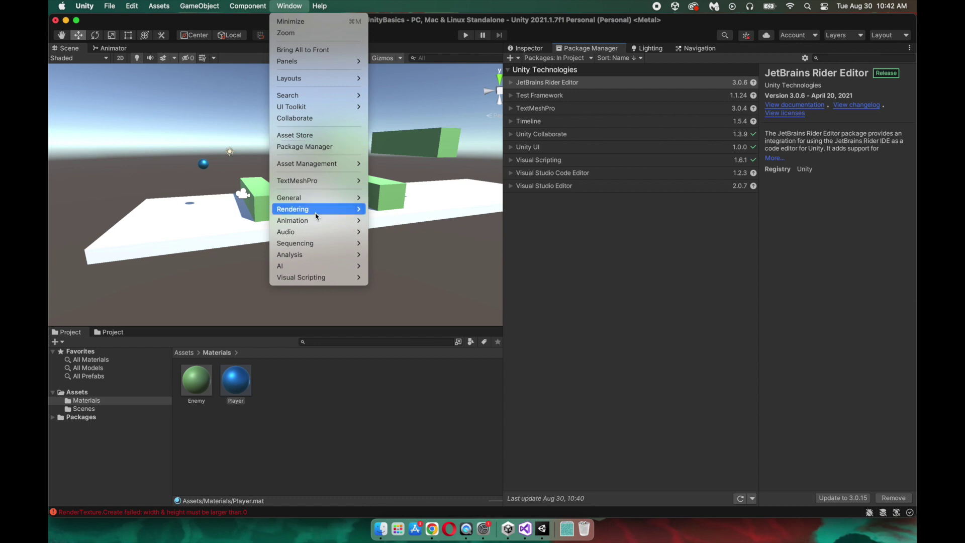
mouse_move(311, 254)
left_click(610, 280)
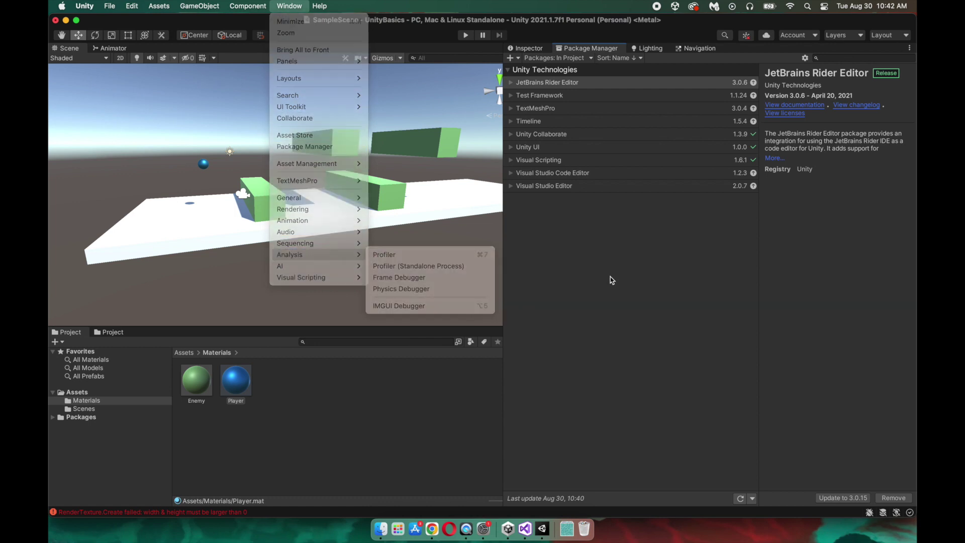
left_click(581, 59)
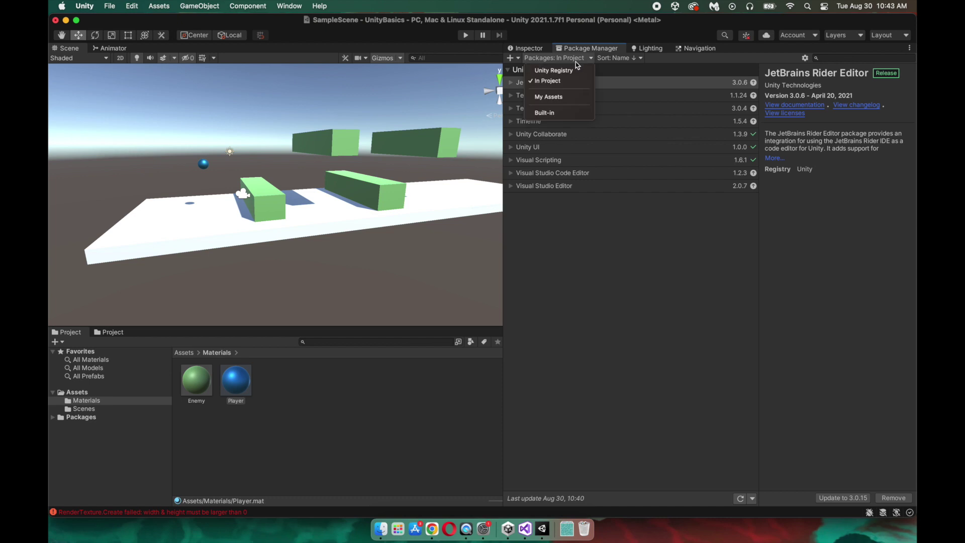
left_click(565, 97)
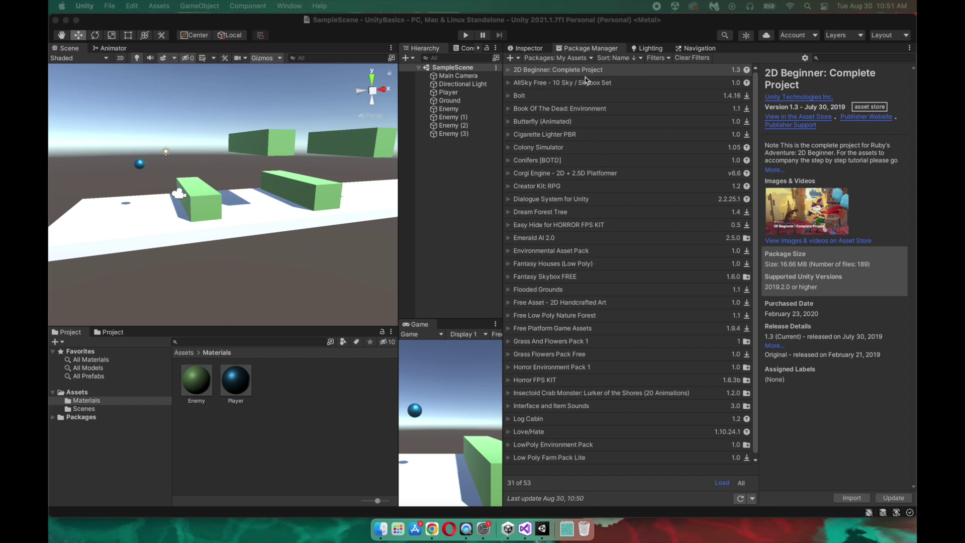
- Import all files of Fantasy Skybox FREE and view its package manifest in the Inspector
left_click(587, 278)
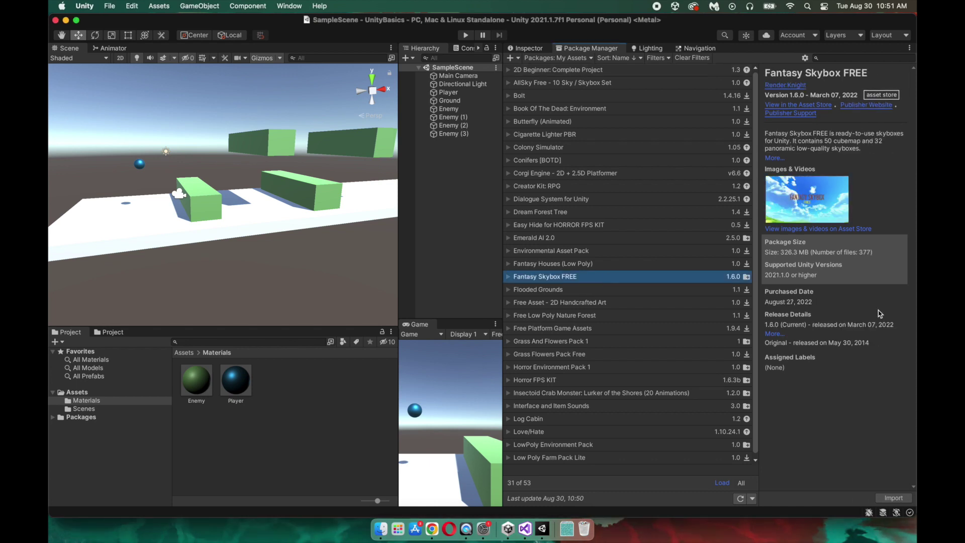
left_click(895, 499)
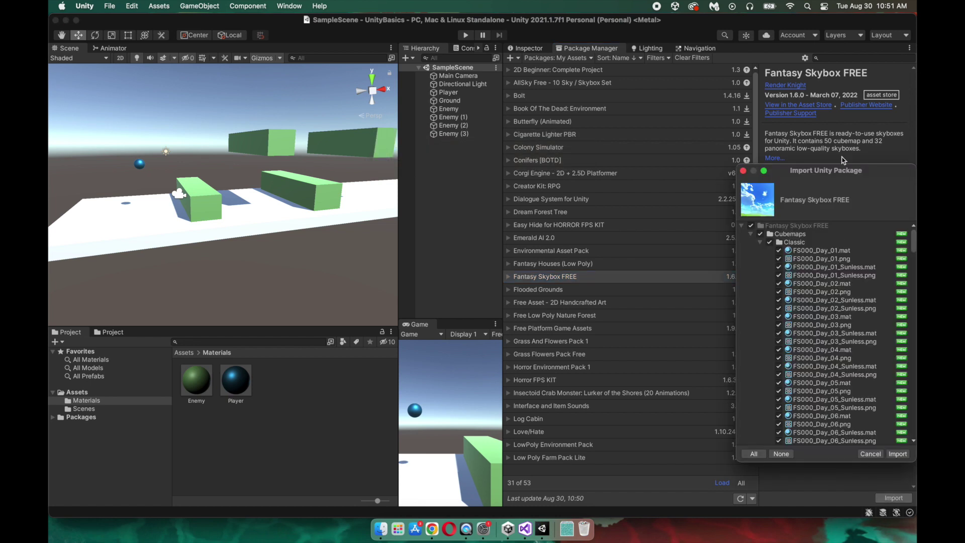
left_click_drag(847, 175, 779, 166)
left_click(827, 444)
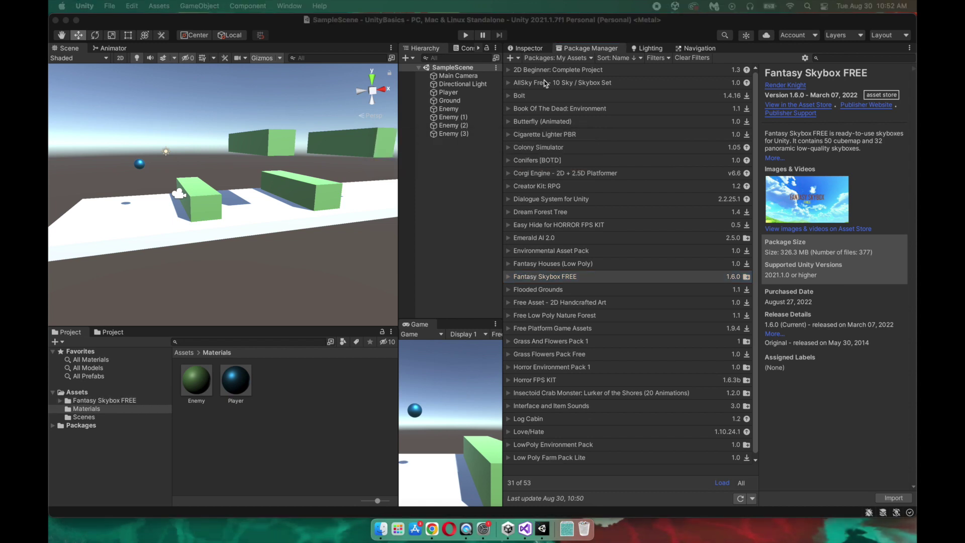
left_click(529, 50)
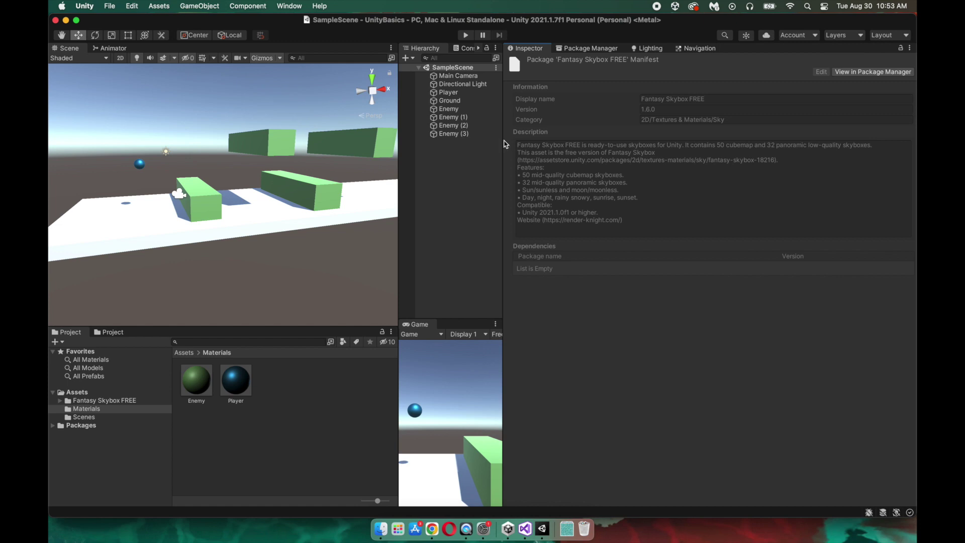
left_click_drag(502, 148, 687, 167)
left_click_drag(397, 192, 511, 211)
- Browse into Assets > Fantasy Skybox FREE > Cubemaps > Classic in the Project window
left_click(77, 392)
left_click(86, 402)
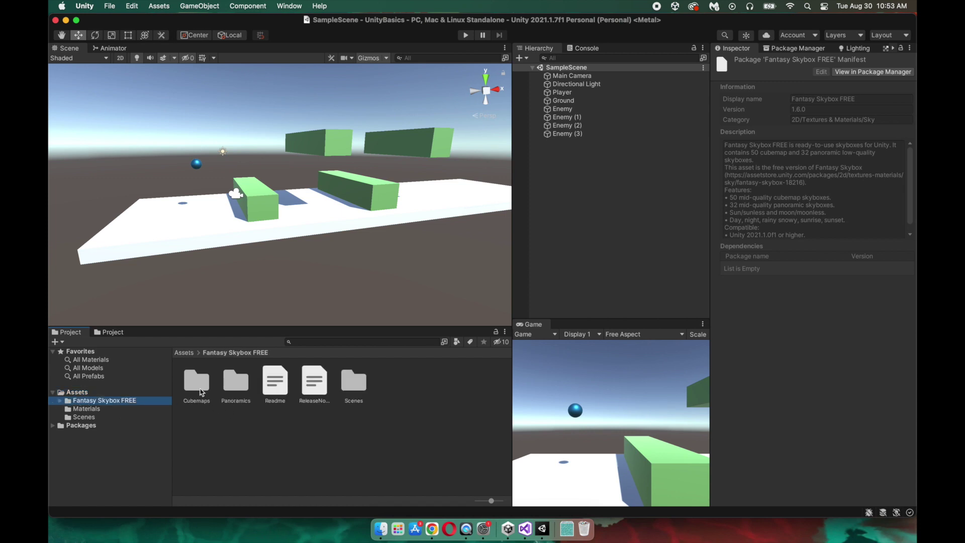
double_click(197, 382)
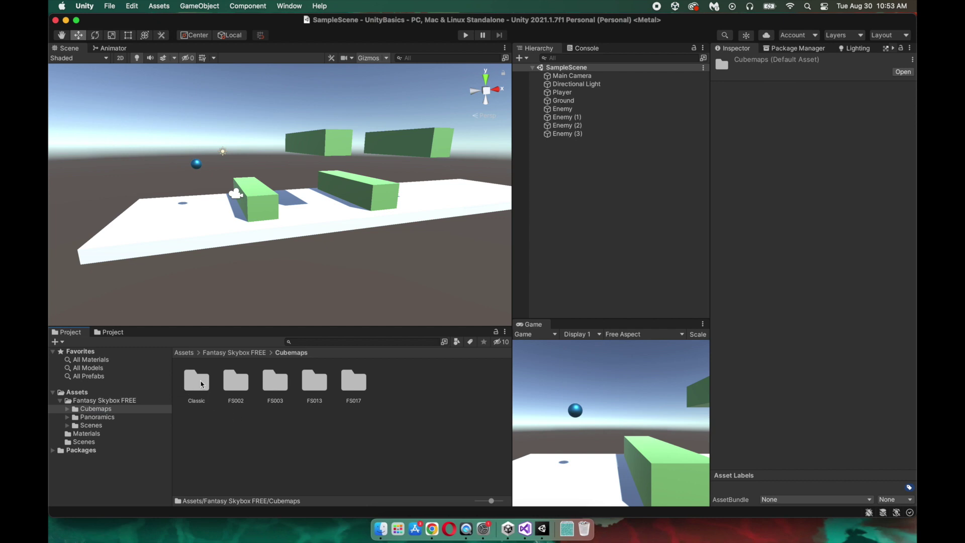
double_click(197, 382)
scroll(246, 449, "down", 5)
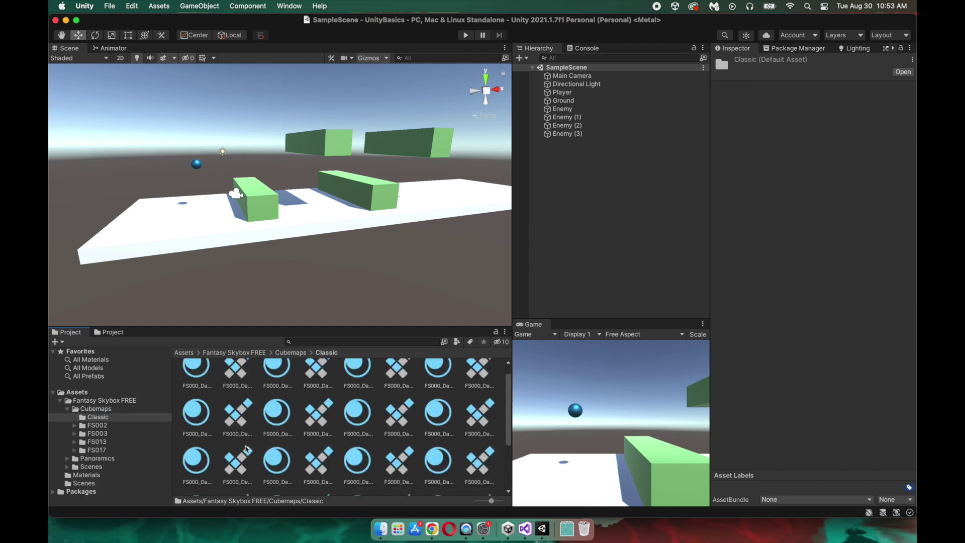
scroll(251, 434, "up", 5)
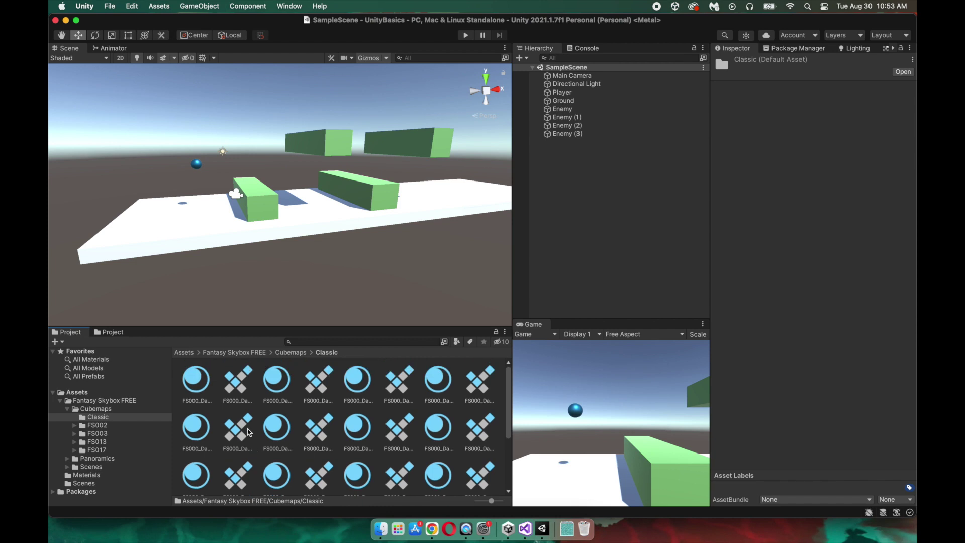
- Preview the FS000_Day_01 and FS000_Day_02 skybox materials and cubemaps in the Inspector
left_click(196, 382)
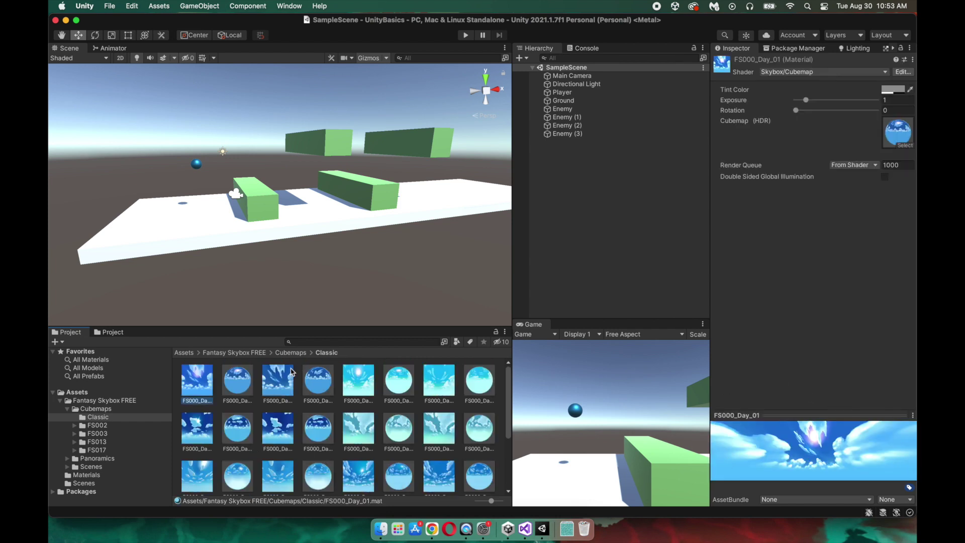
left_click(246, 380)
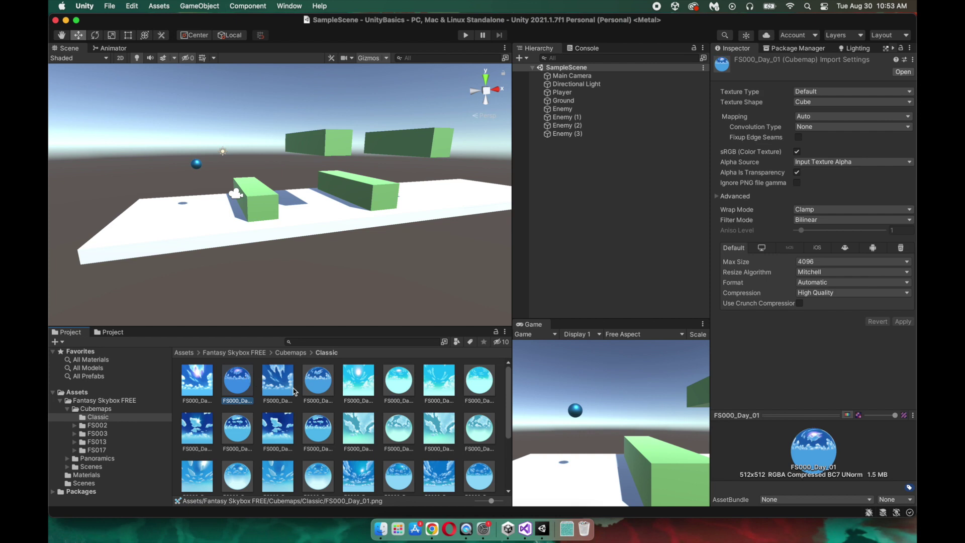
left_click(316, 383)
left_click(358, 383)
left_click(392, 388)
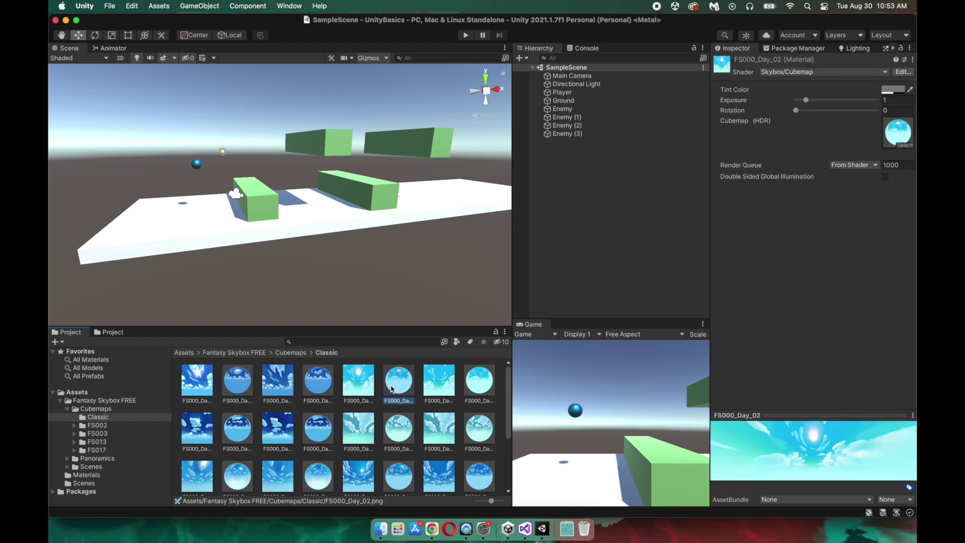
left_click(436, 384)
scroll(408, 412, "down", 4)
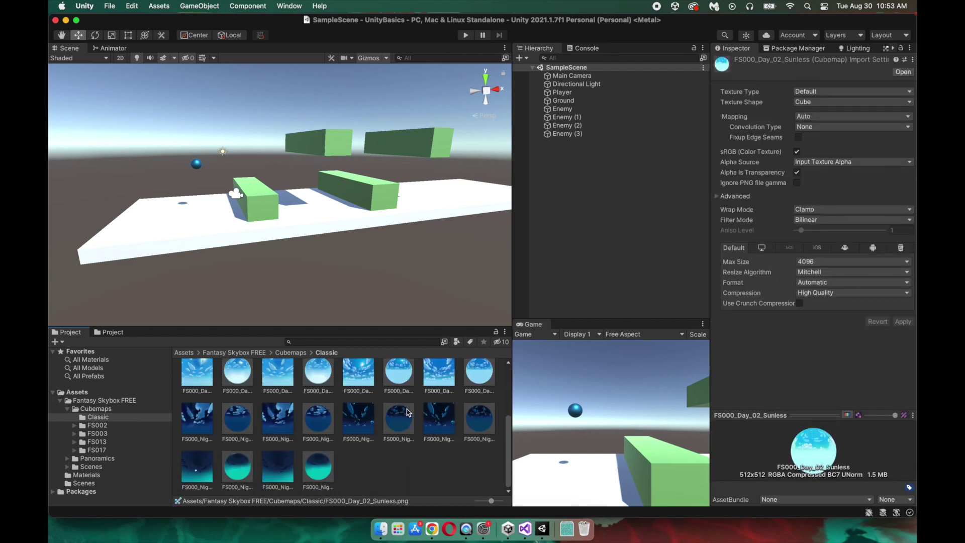
- Show the Lighting tab and drag the panel splitters to give it more width
left_click(408, 412)
scroll(408, 412, "up", 3)
left_click(857, 49)
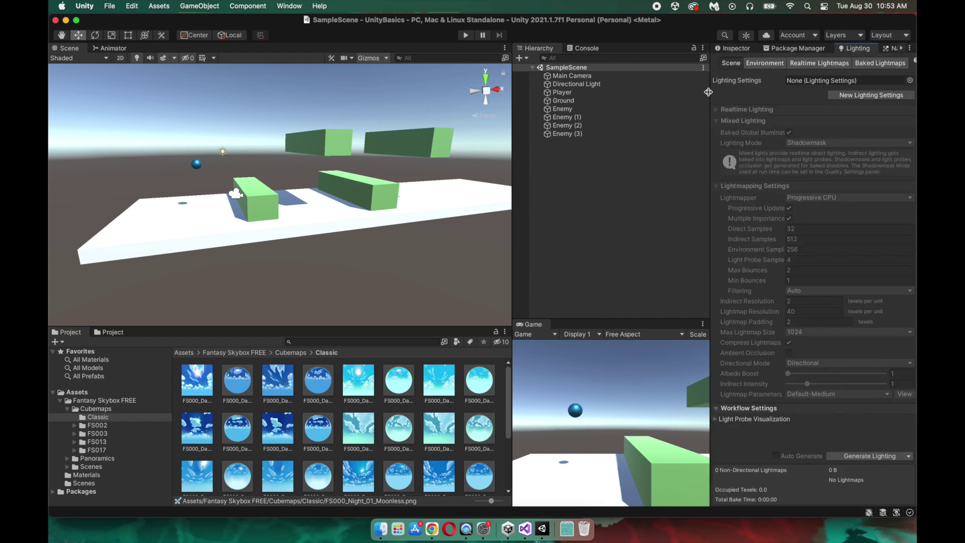
left_click_drag(512, 125, 458, 126)
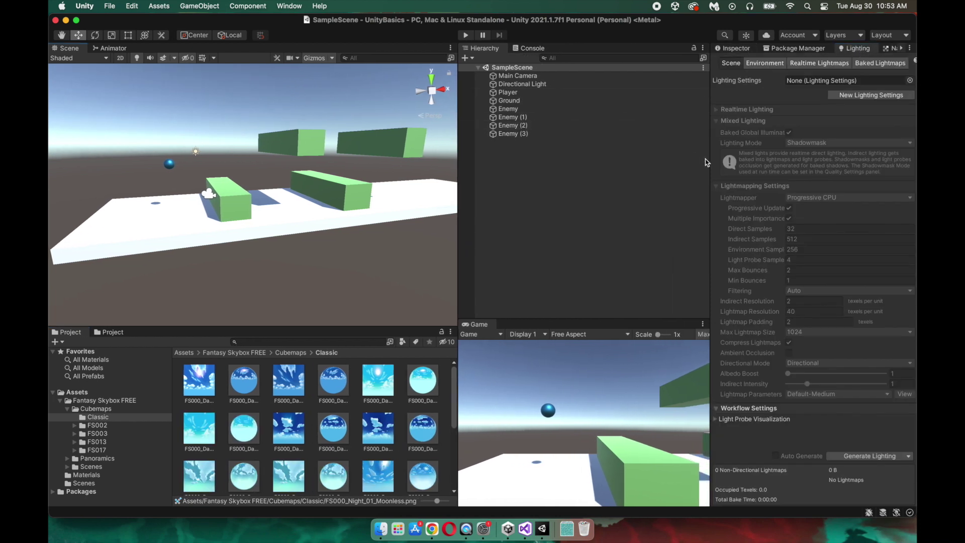
left_click_drag(708, 159, 649, 159)
- Search Help for 'lighting' and open the Lighting settings window from the result
left_click(321, 6)
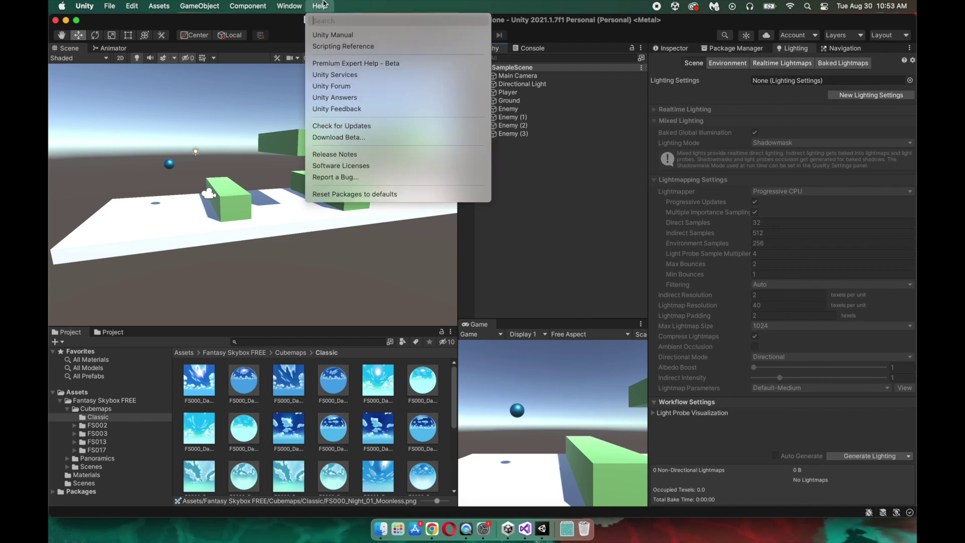
type("lighting")
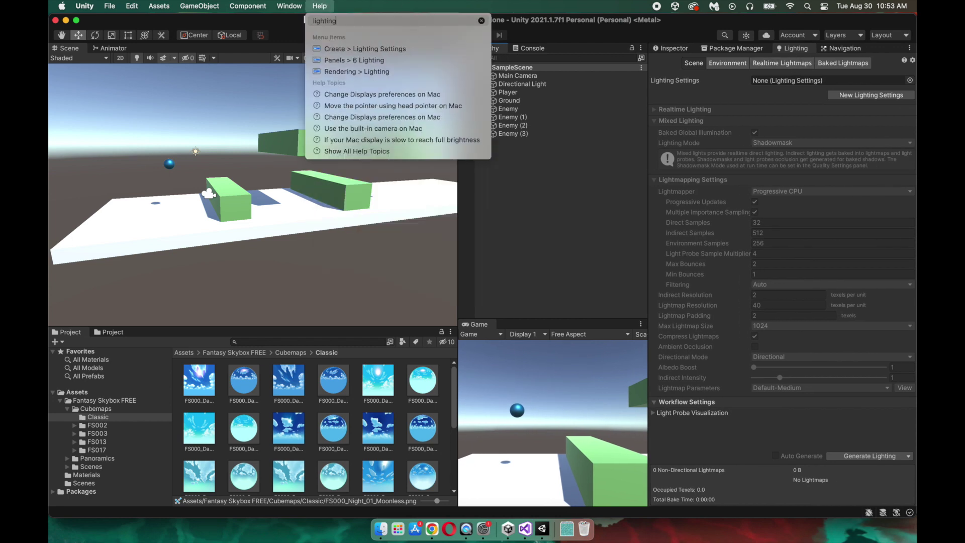
mouse_move(387, 60)
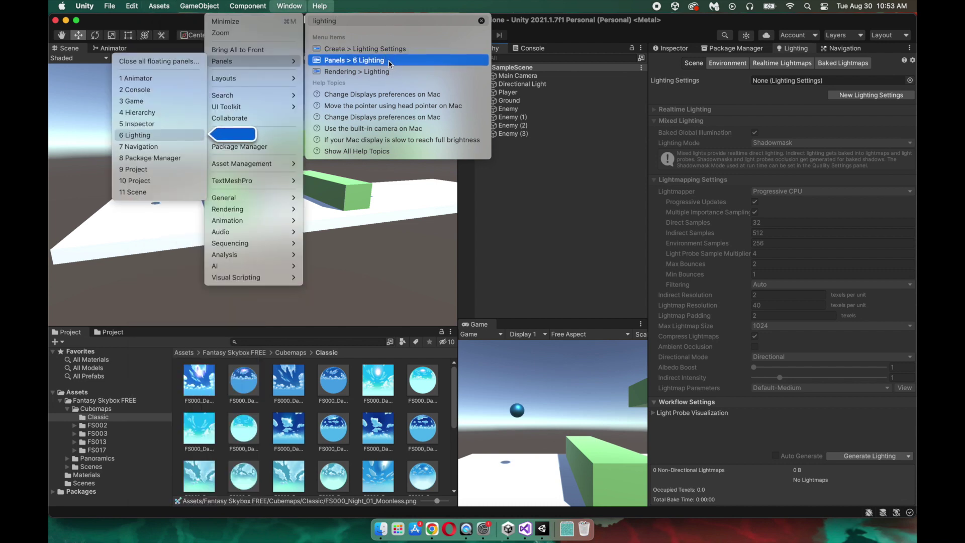
mouse_move(292, 8)
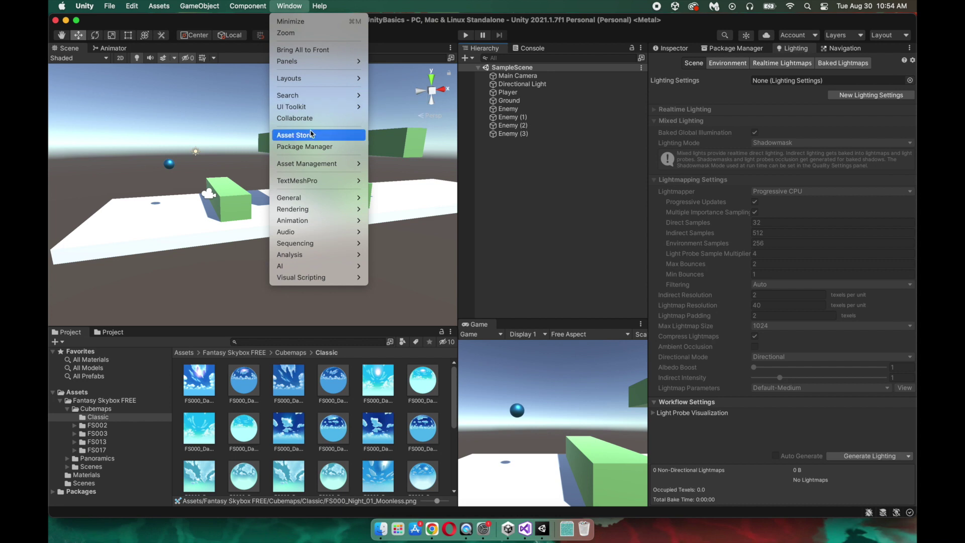
mouse_move(304, 62)
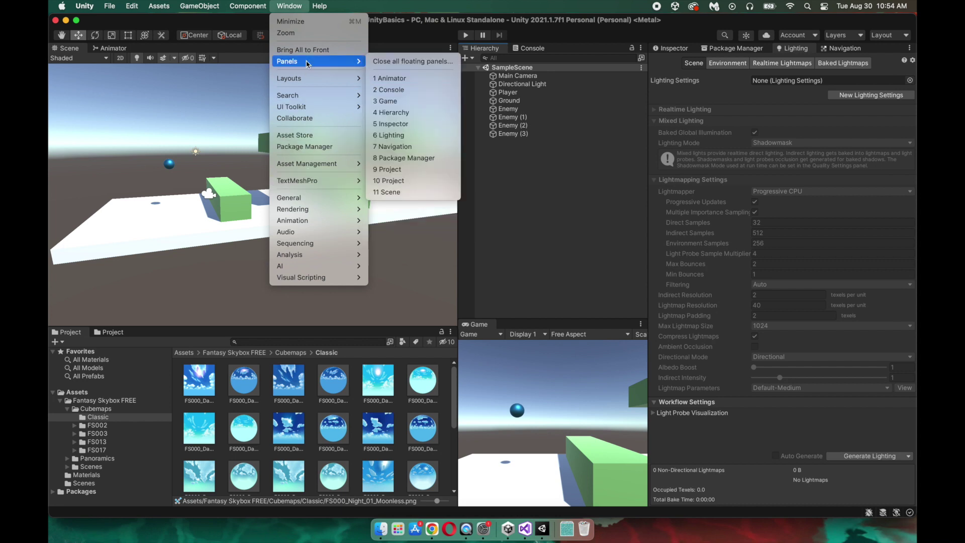
left_click(391, 136)
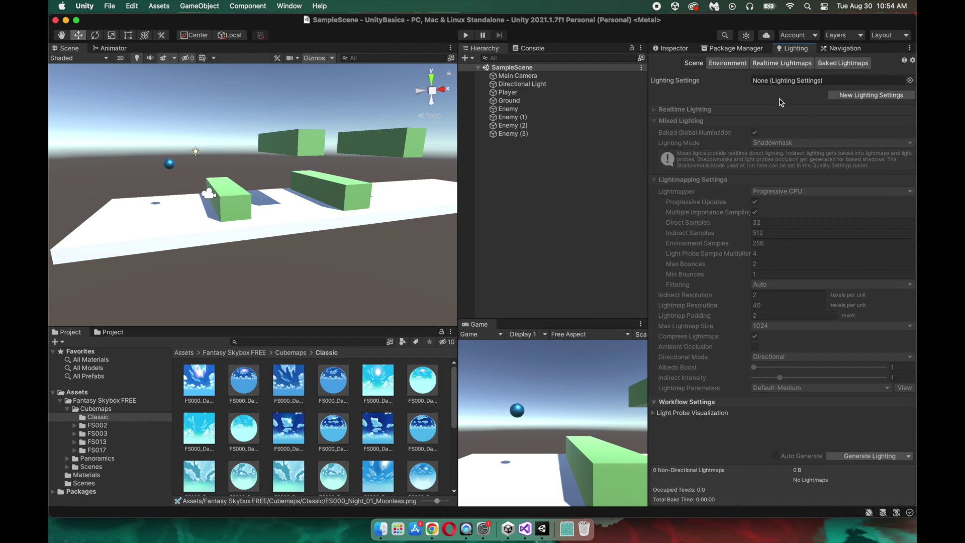
- Switch the Lighting window to Environment and select the Skybox Material field
left_click(736, 63)
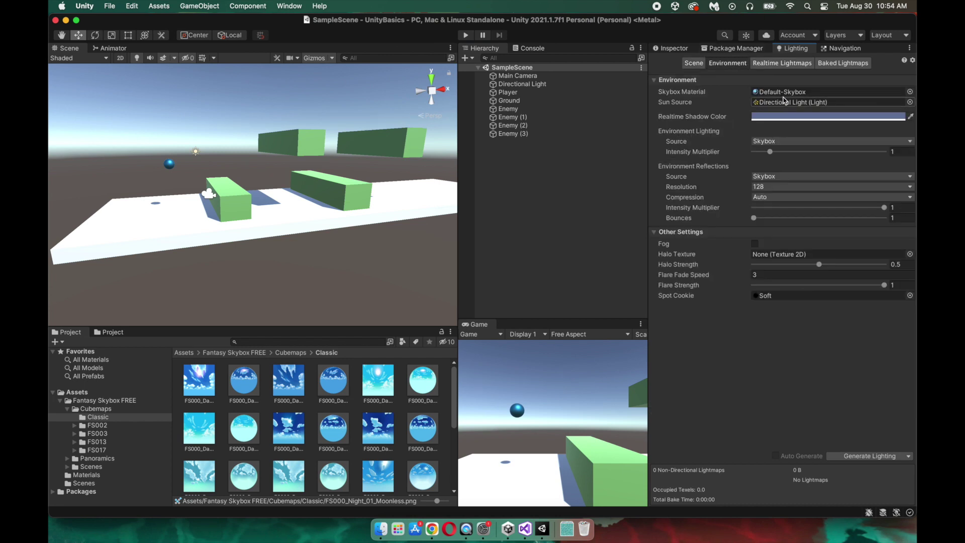
left_click(800, 94)
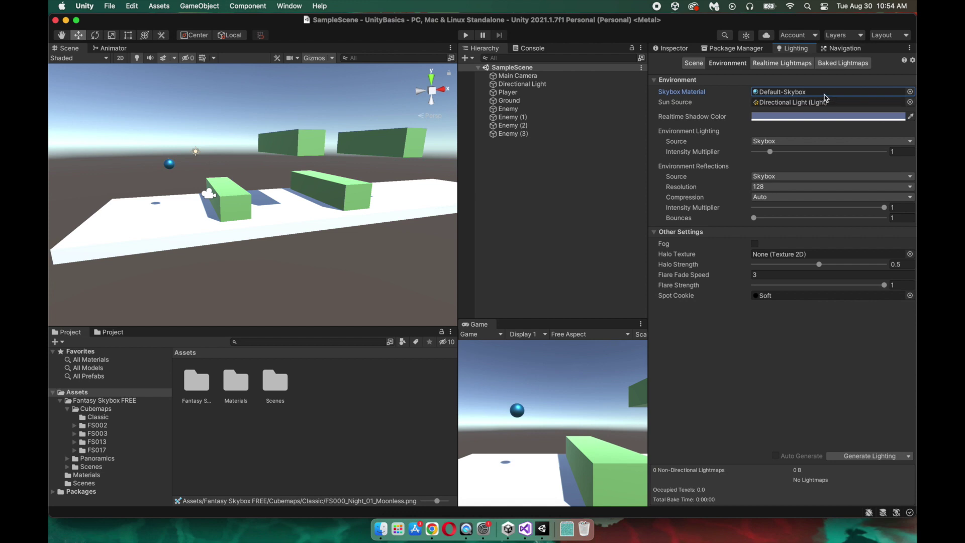
- Open the skybox material picker beside the scene and try the FS003 Day, Night and Sunrise skyboxes
left_click(909, 92)
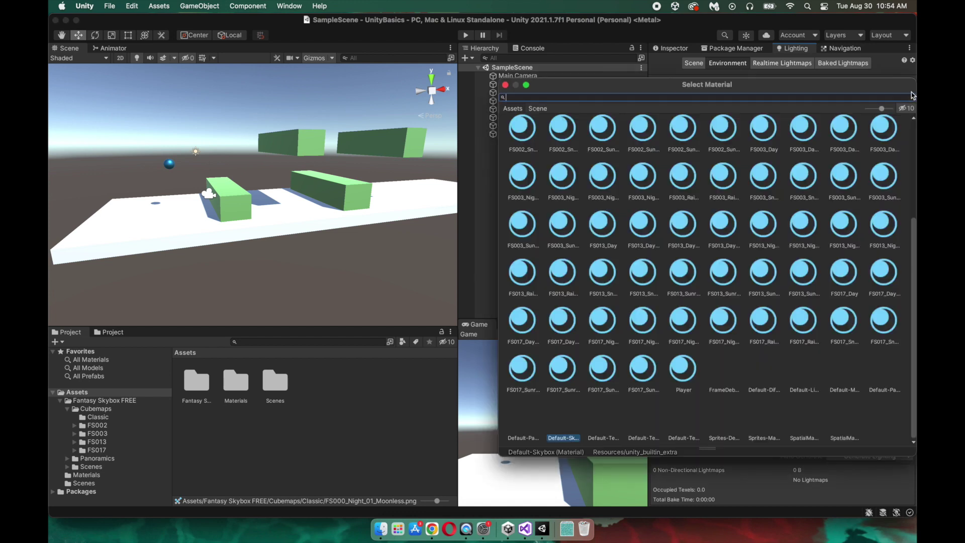
left_click_drag(829, 90, 450, 84)
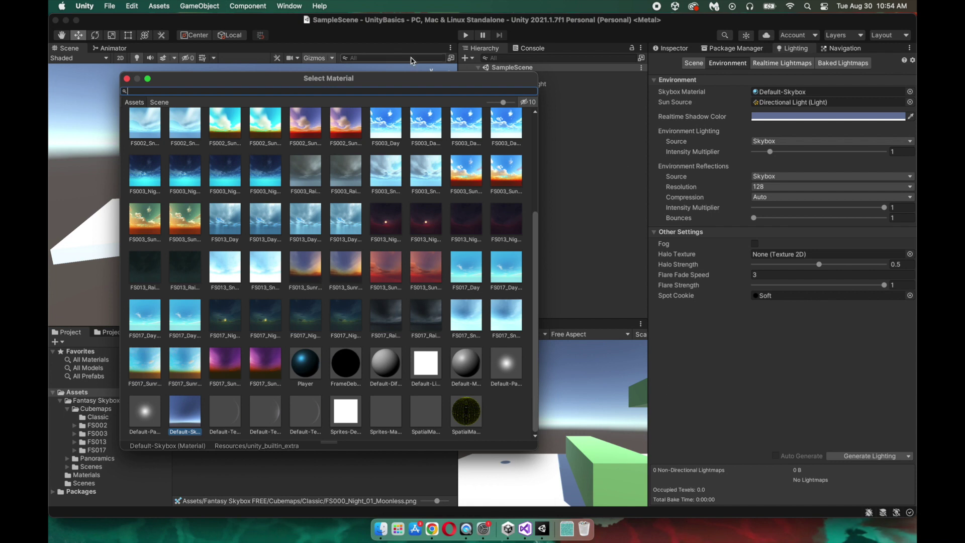
left_click_drag(331, 83, 333, 194)
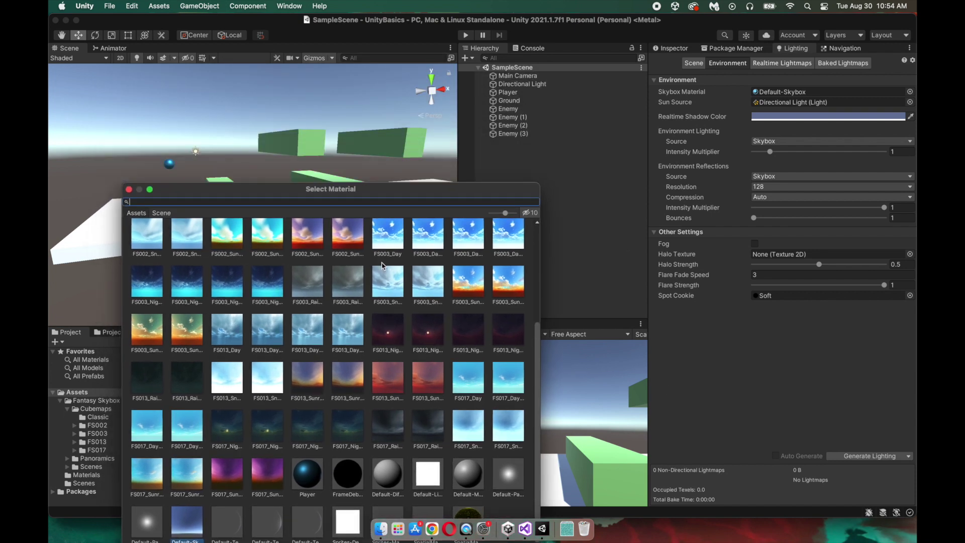
left_click(387, 246)
left_click_drag(324, 194, 454, 325)
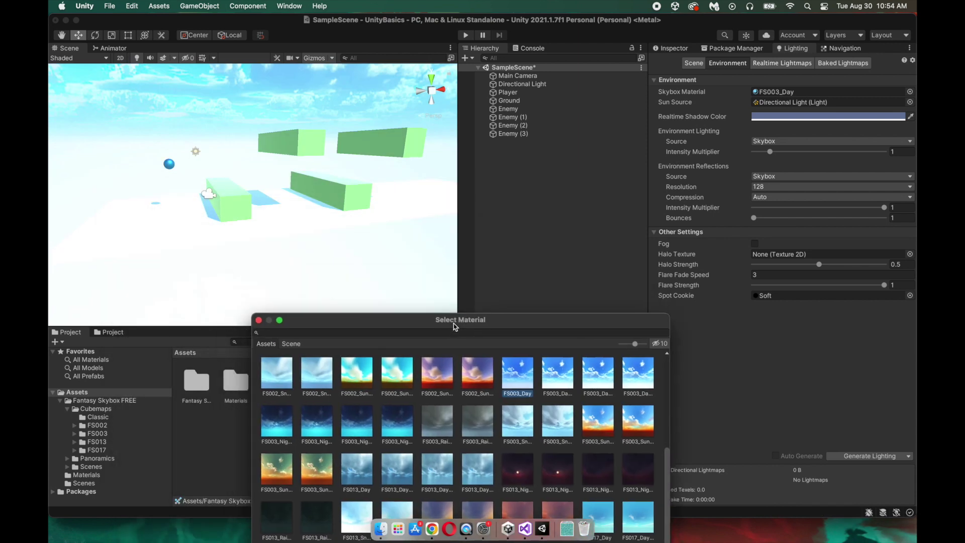
left_click_drag(421, 324, 277, 96)
left_click(379, 146)
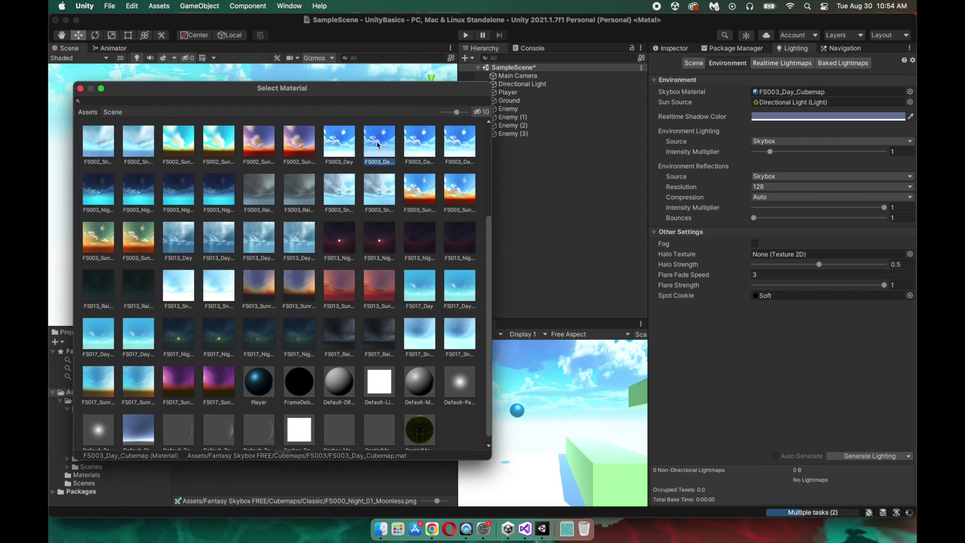
left_click(224, 198)
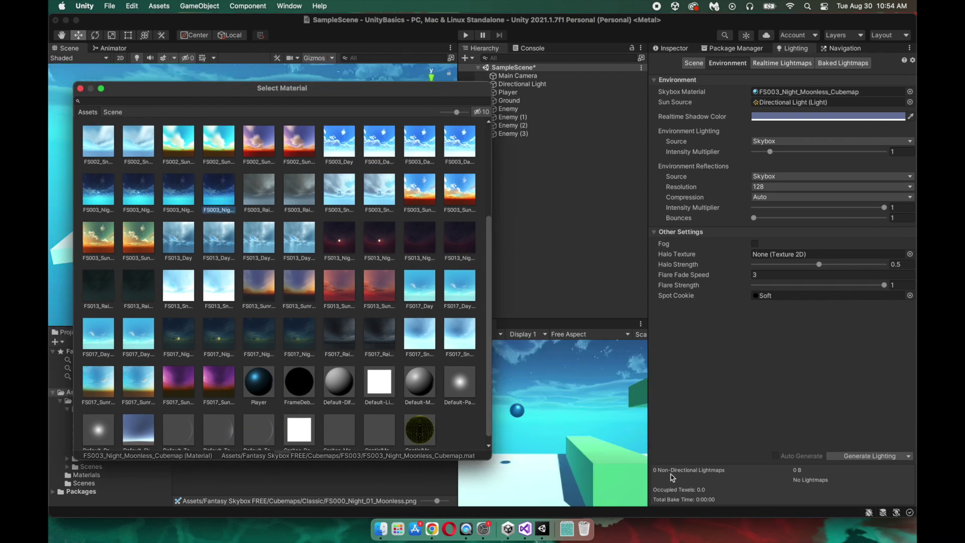
left_click(429, 196)
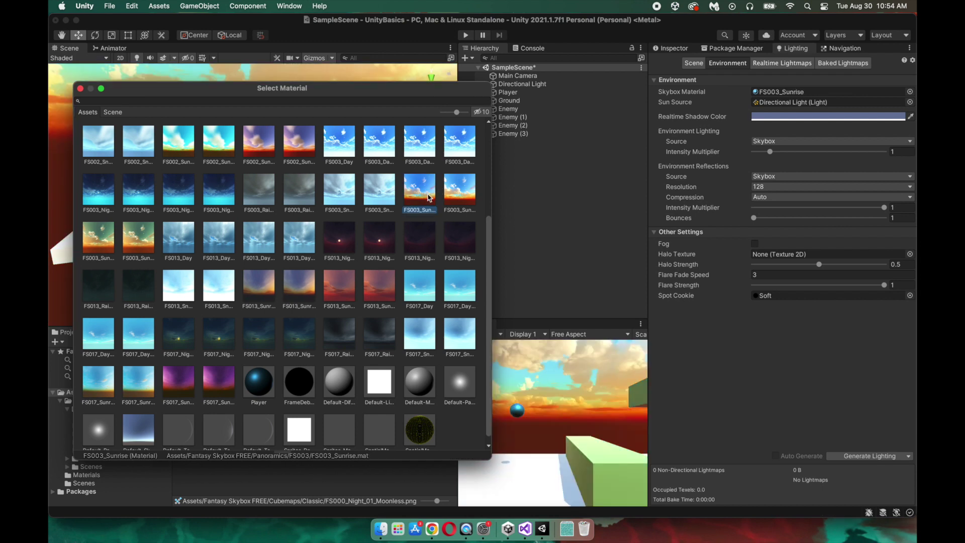
- Try the FS013 and FS017 skyboxes, finally choosing FS017_Day as the Skybox Material
left_click(381, 238)
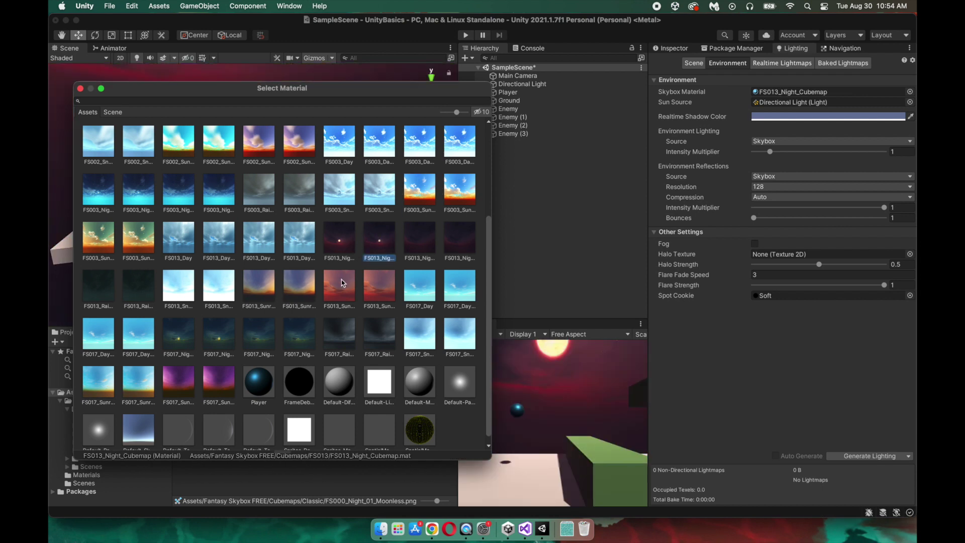
left_click(232, 299)
left_click(295, 247)
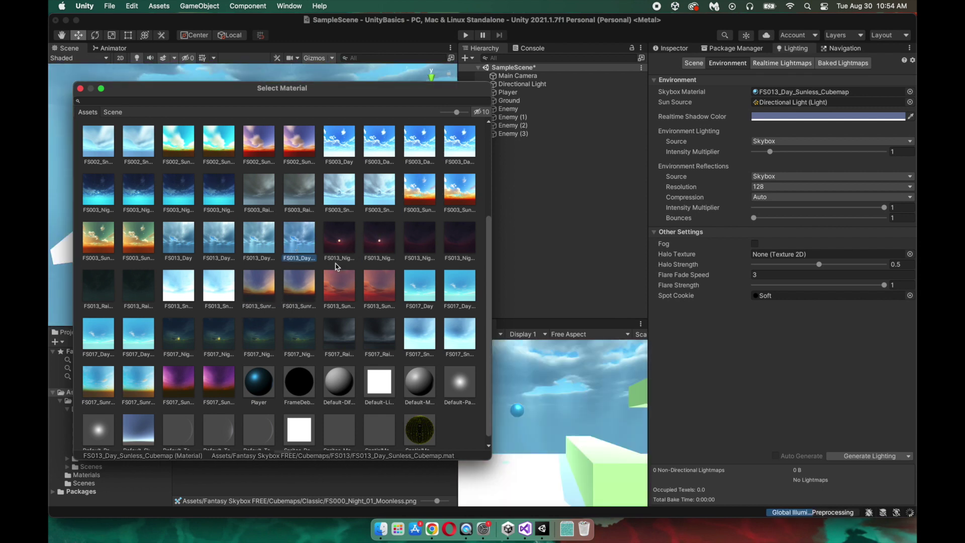
scroll(416, 309, "down", 1)
left_click(418, 286)
scroll(249, 345, "down", 1)
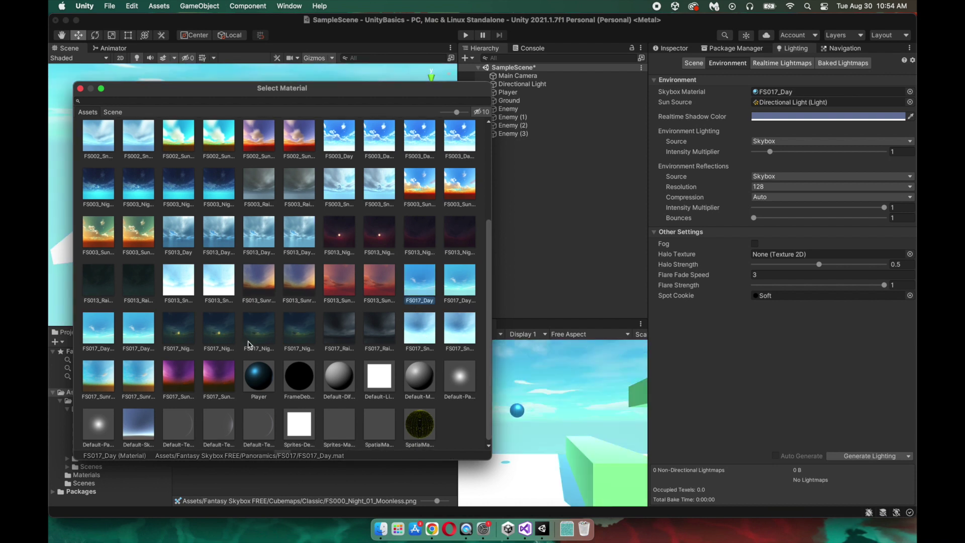
left_click(141, 342)
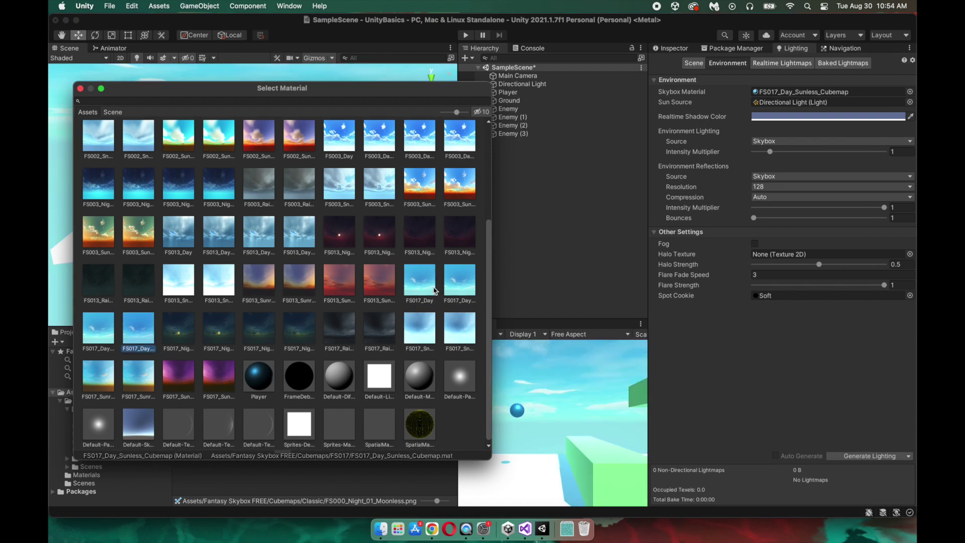
left_click(311, 337)
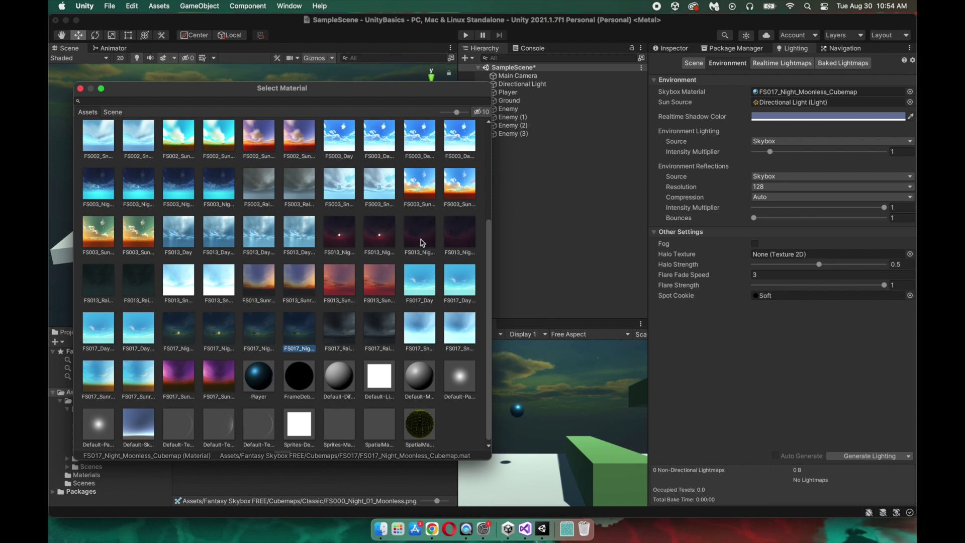
left_click_drag(307, 89, 311, 65)
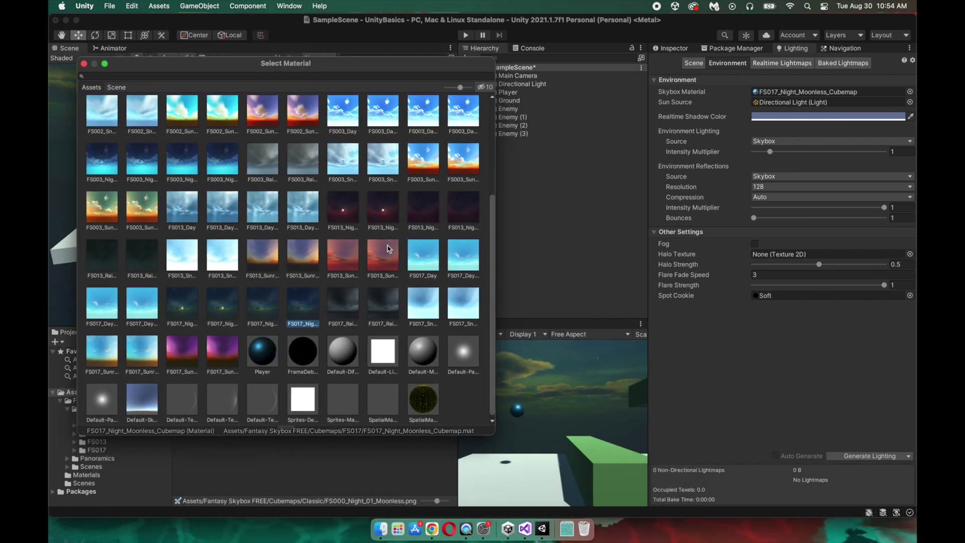
left_click(432, 253)
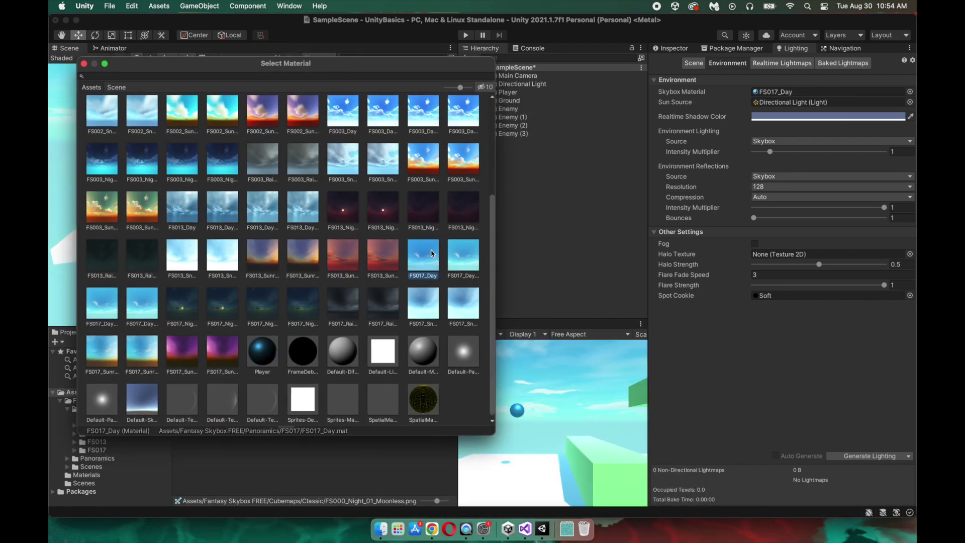
- Close the material picker, select the Directional Light and show its properties in the Inspector
left_click(84, 64)
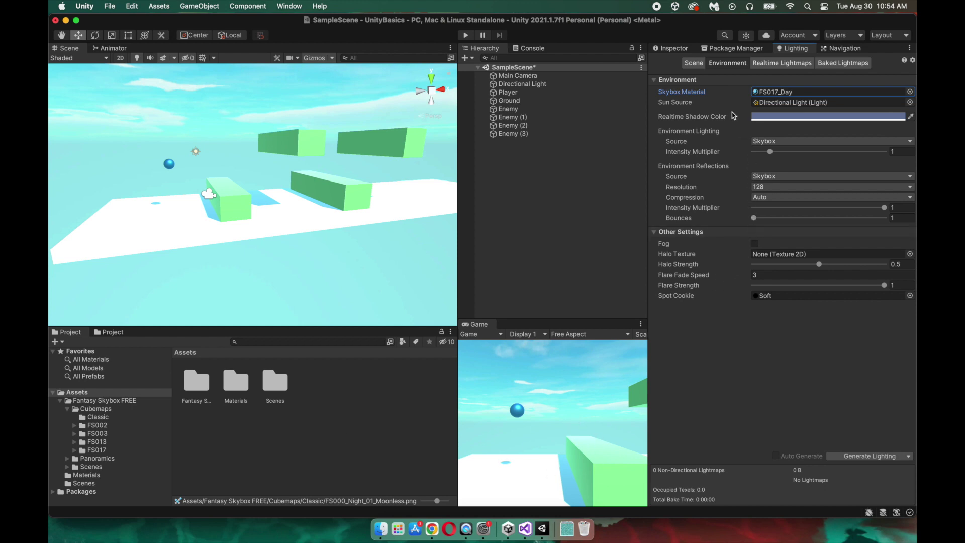
left_click(691, 66)
left_click(726, 69)
left_click(567, 85)
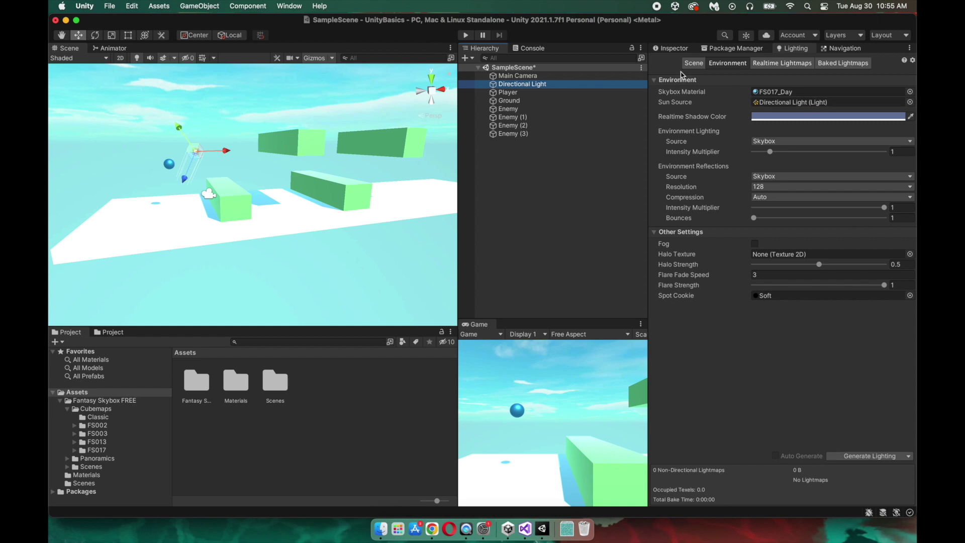
left_click(671, 49)
- Set the Directional Light's intensity to 0.75 and enter Play mode to test the scene
left_click(570, 85)
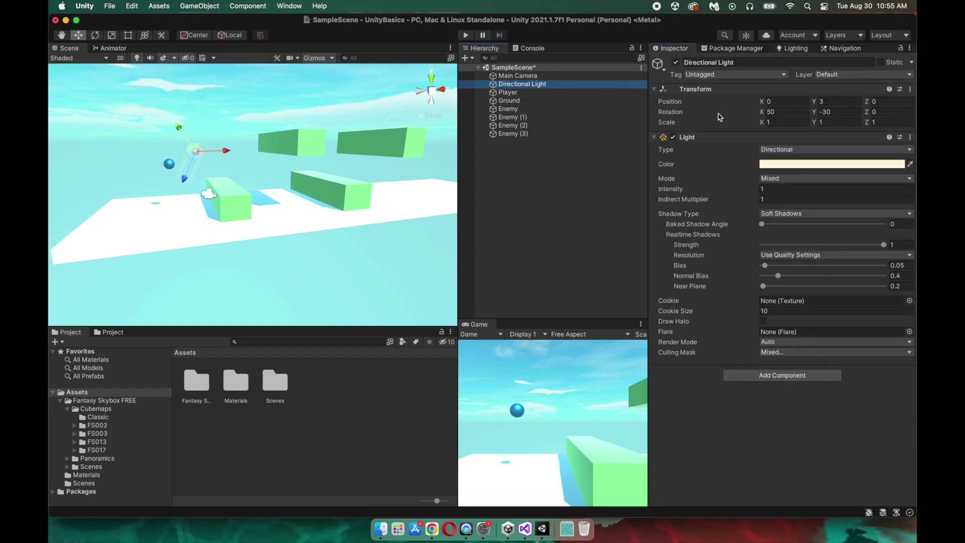
left_click(781, 189)
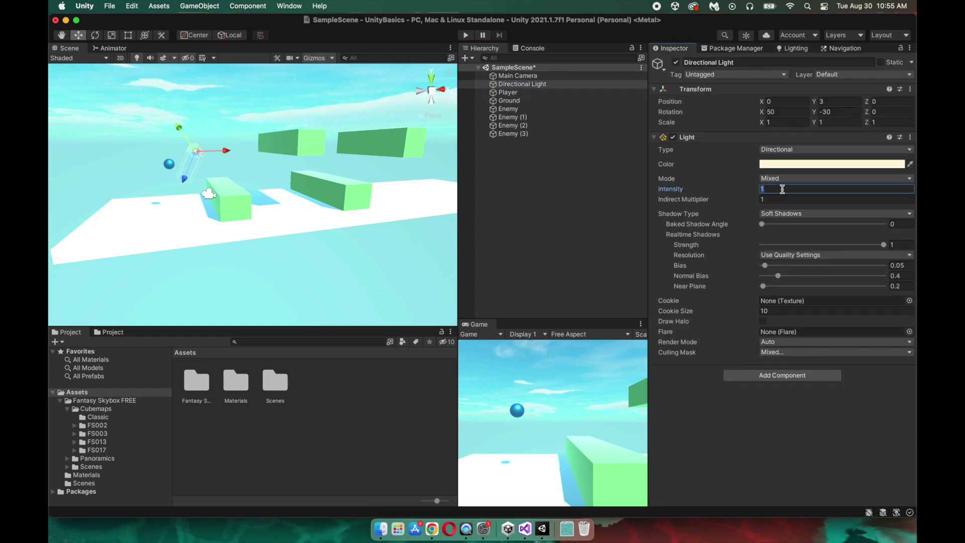
type(".5")
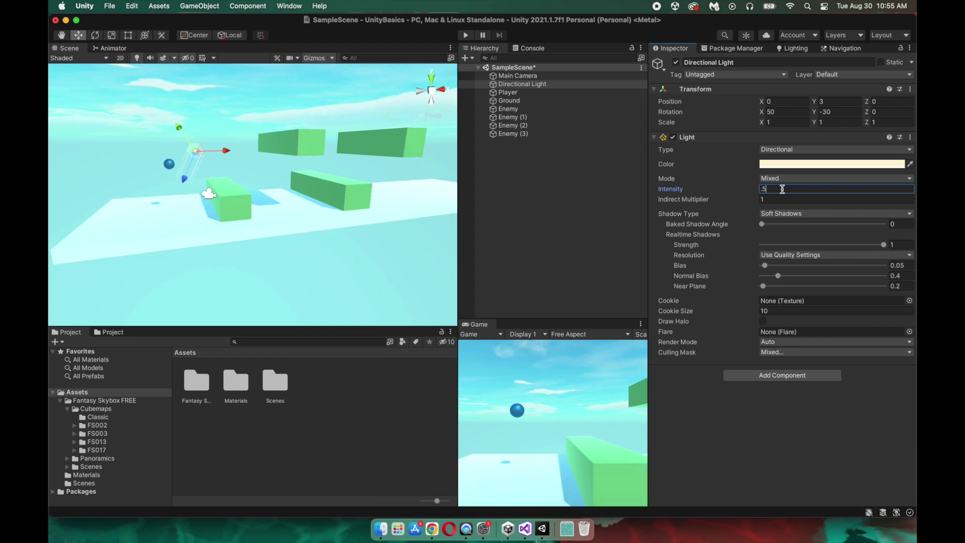
key("BackSpace")
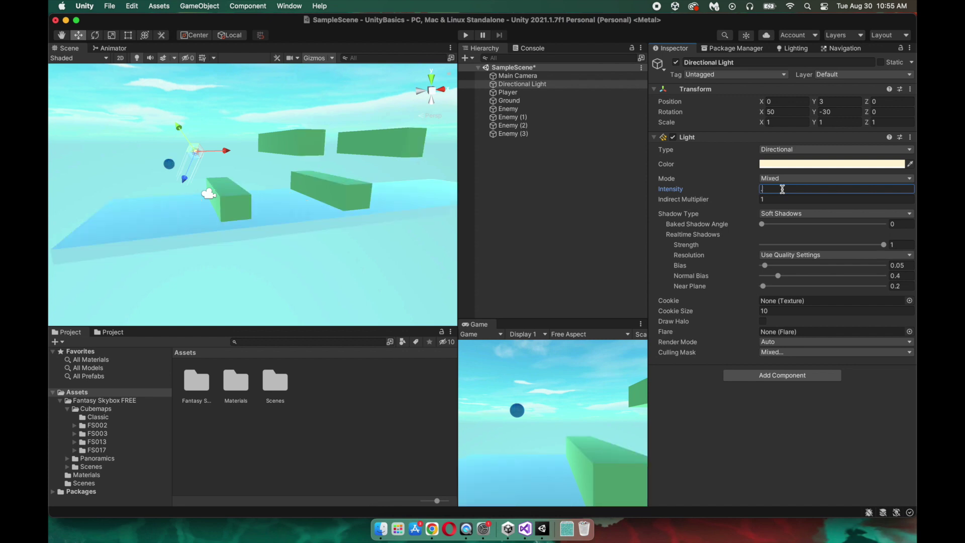
type("25")
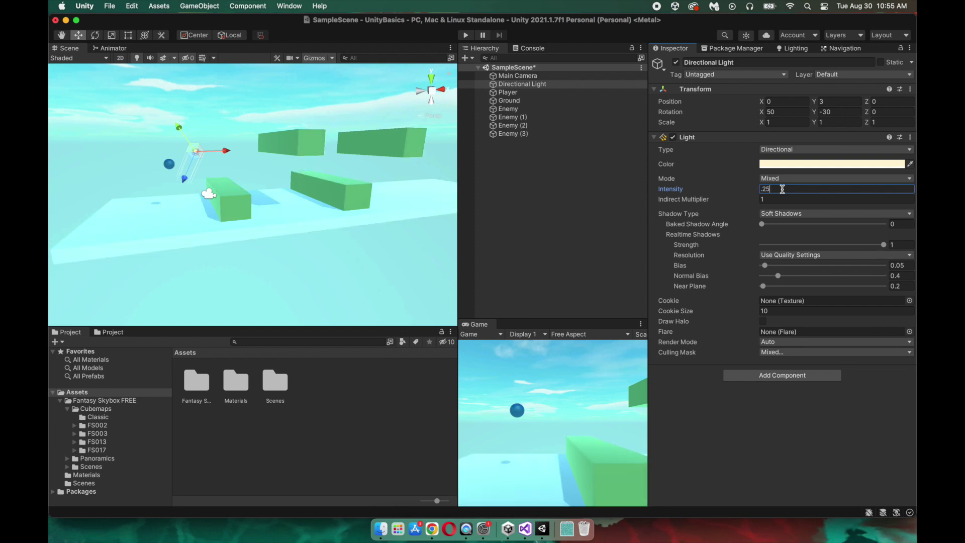
key("BackSpace")
key("BackSpace")
type("7")
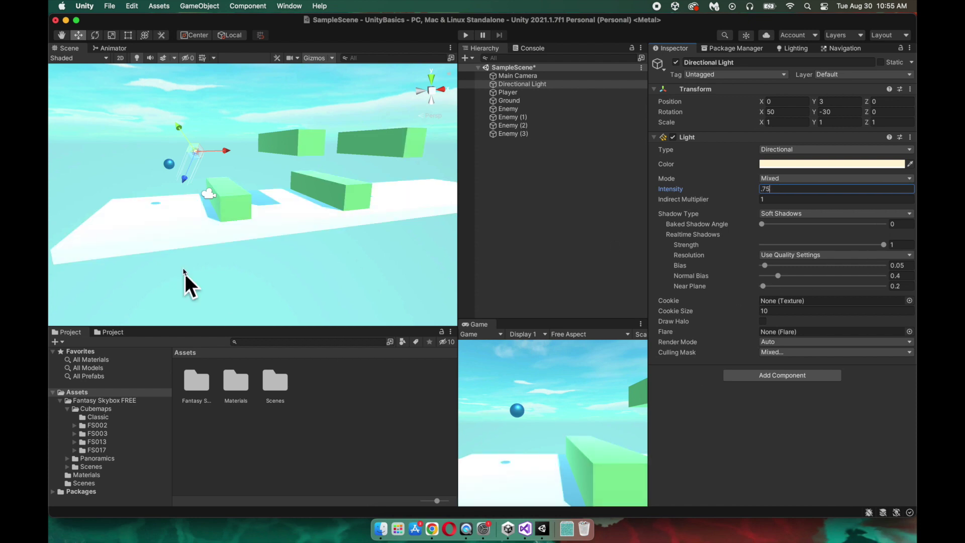
left_click(464, 37)
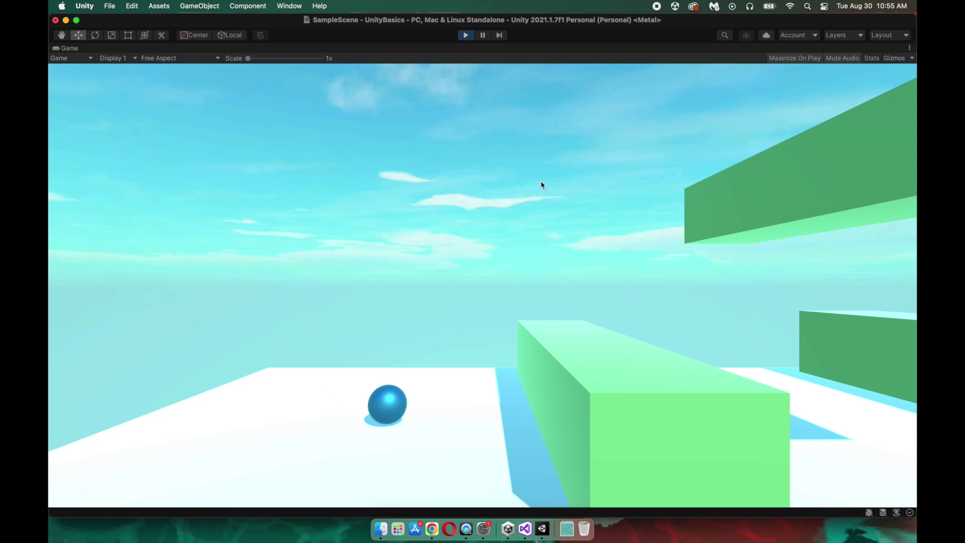
- Stop Play mode and return to editing the scene with the light kept at 0.75
left_click(466, 36)
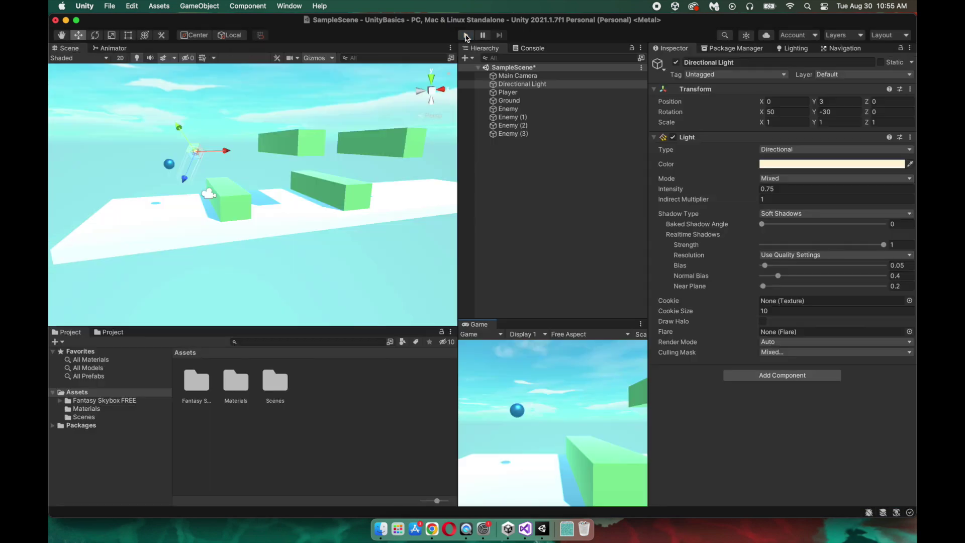